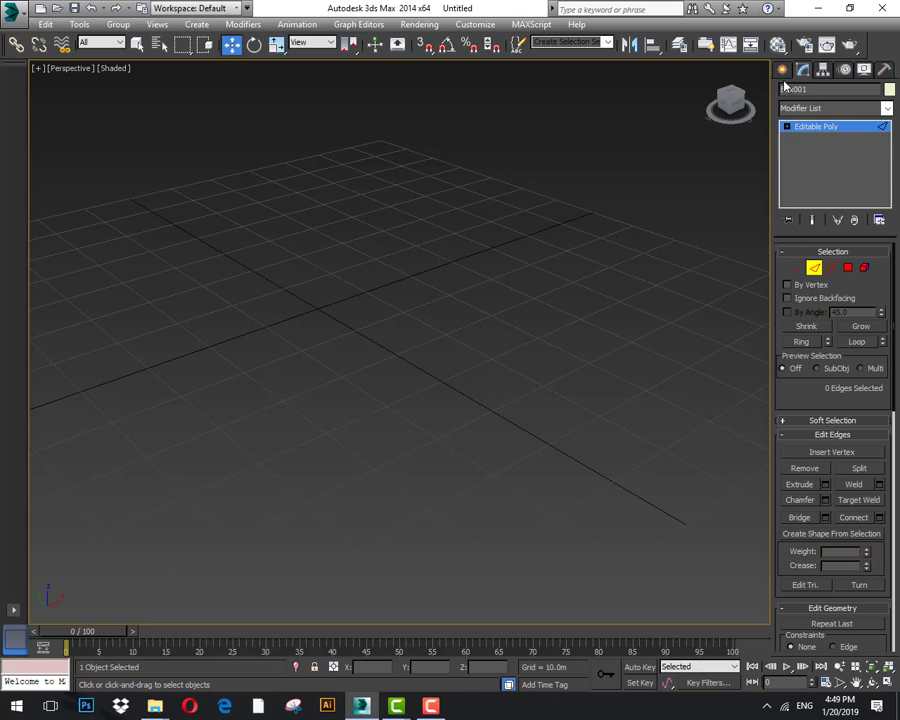
Create a flat box in the perspective view, about 40.5 m long, 46 m wide and 3.9 m high.
click(783, 74)
click(805, 160)
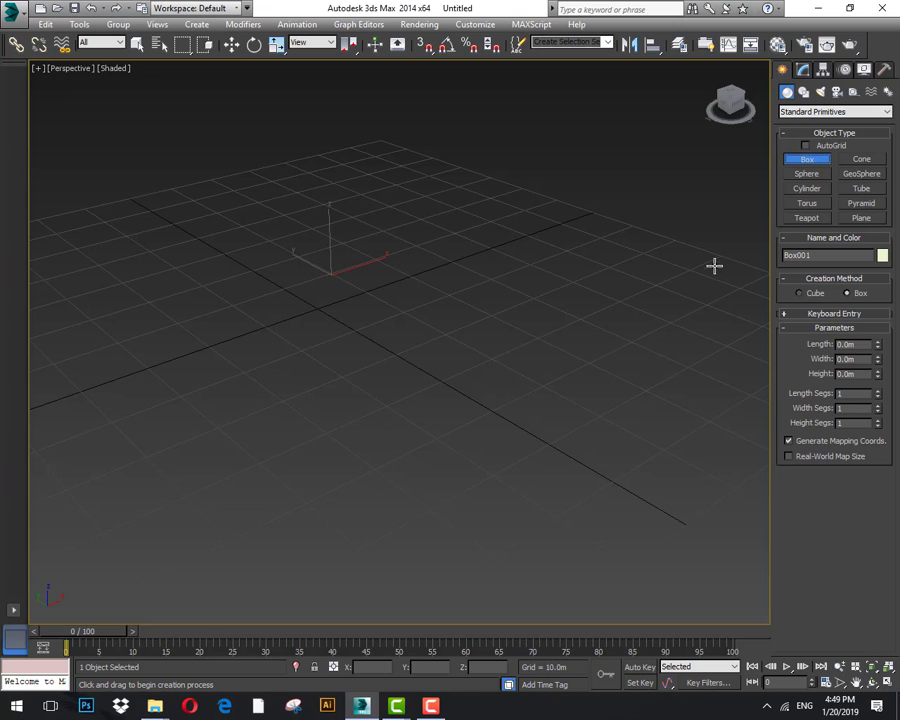
alt+middle_drag(710, 262, 544, 342)
drag(542, 291, 540, 407)
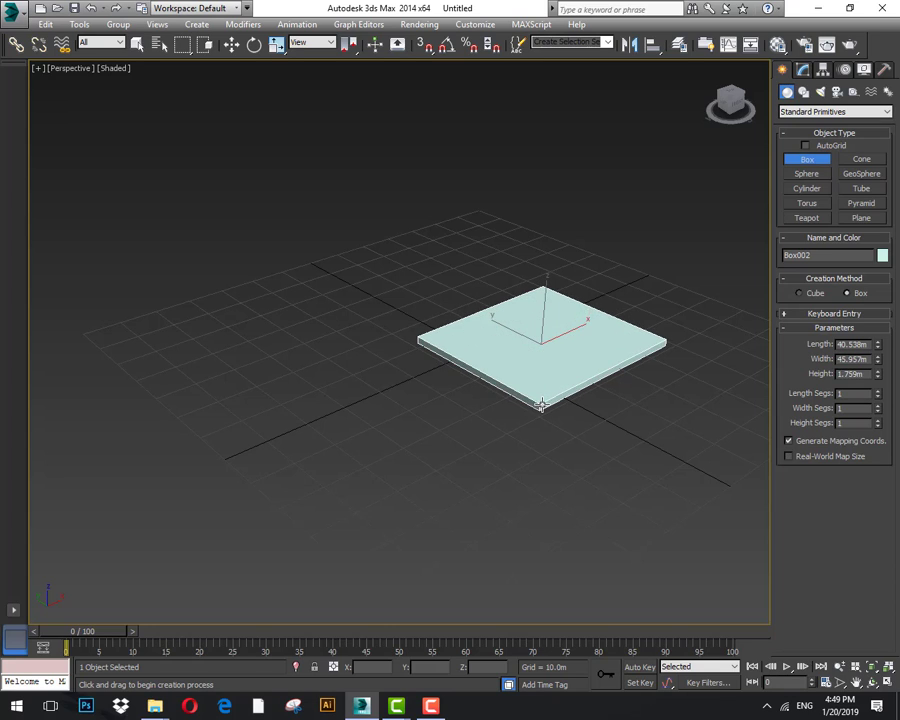
Set the box's length and width to 35 m each and its height to 2 m.
double_click(858, 344)
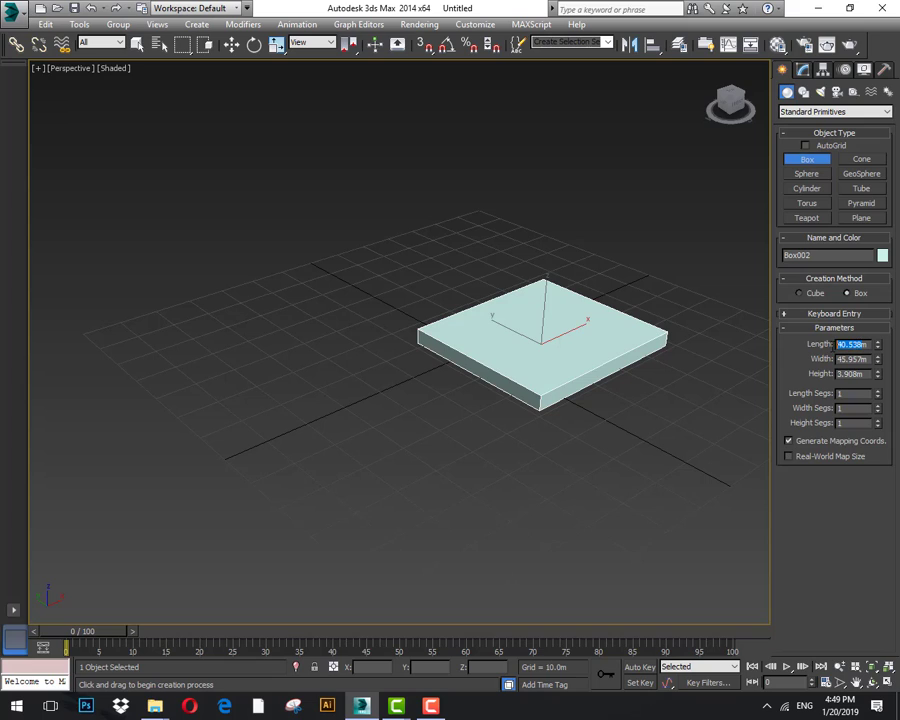
text(35m)
key(Tab)
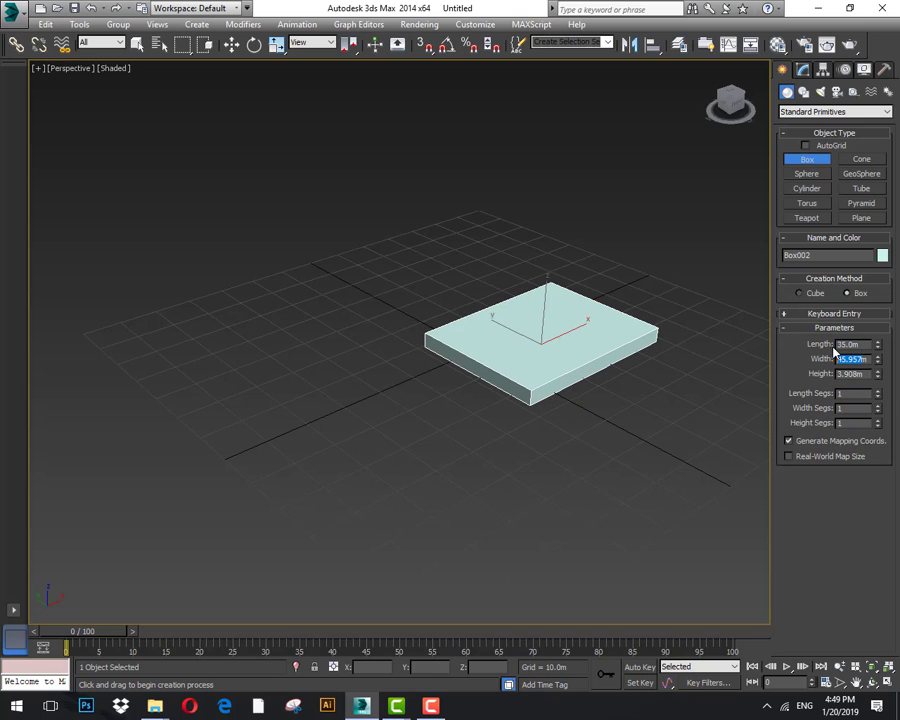
text(35m)
key(Tab)
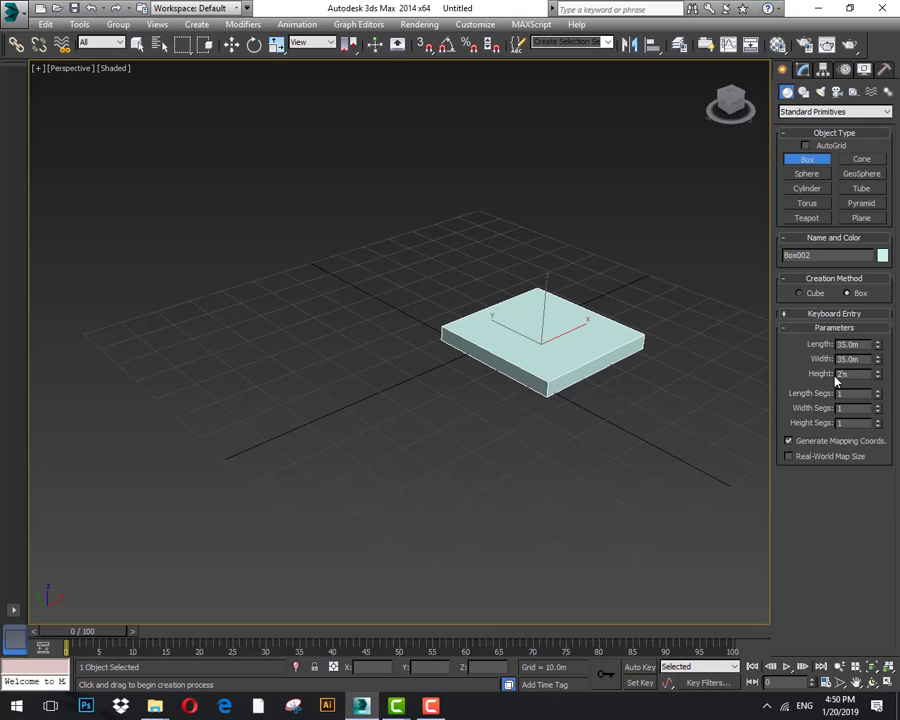
key(Return)
Convert the resized box to an Editable Poly.
middle_drag(630, 420, 462, 494)
scroll(364, 471, up, 4)
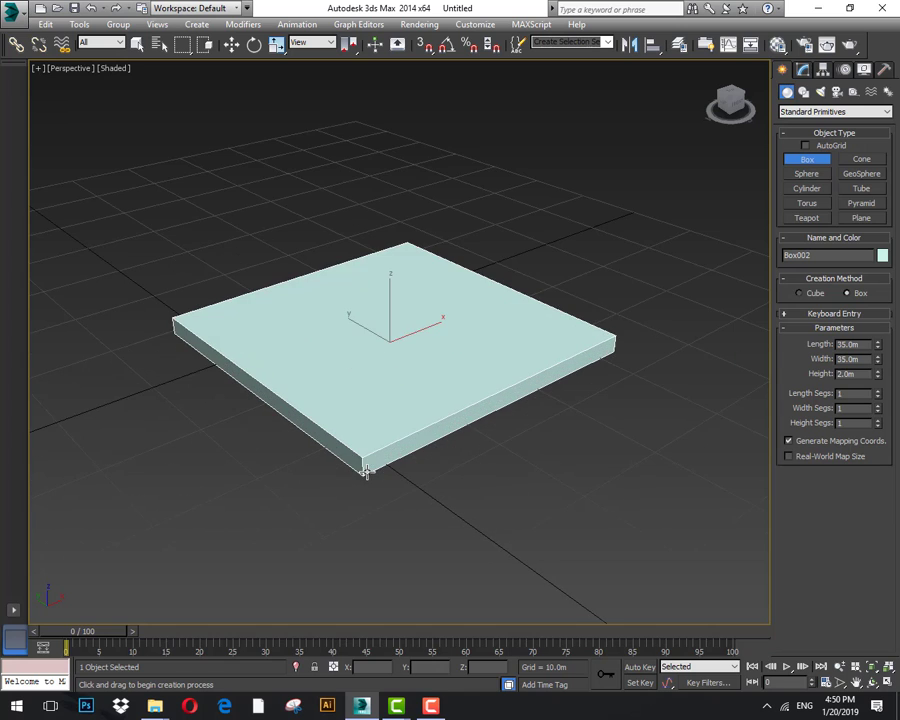
alt+middle_drag(392, 466, 410, 482)
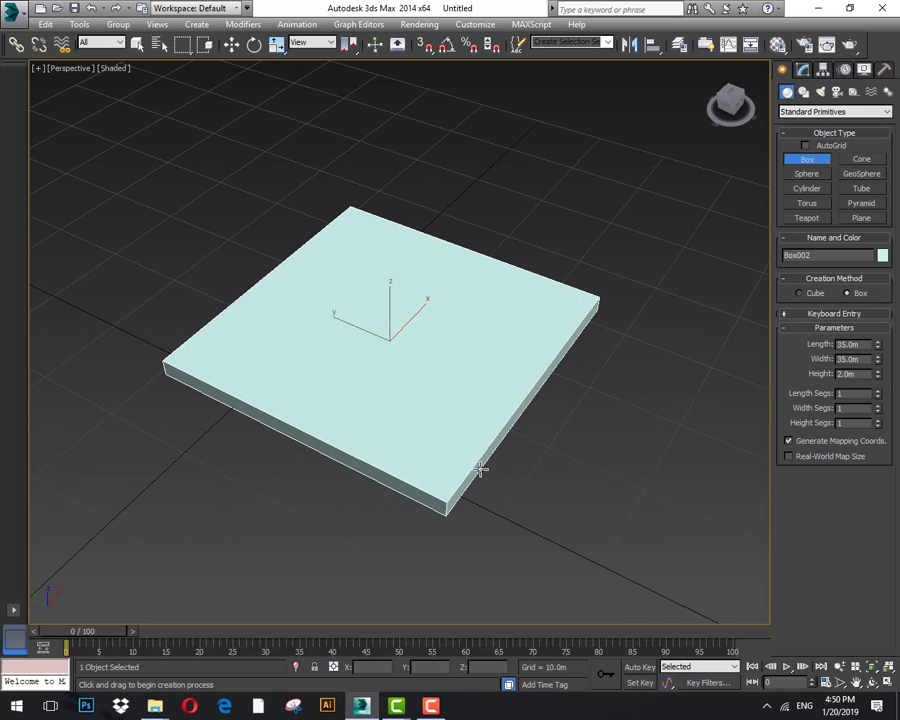
scroll(480, 468, down, 2)
scroll(420, 418, up, 2)
key(w)
right_click(400, 390)
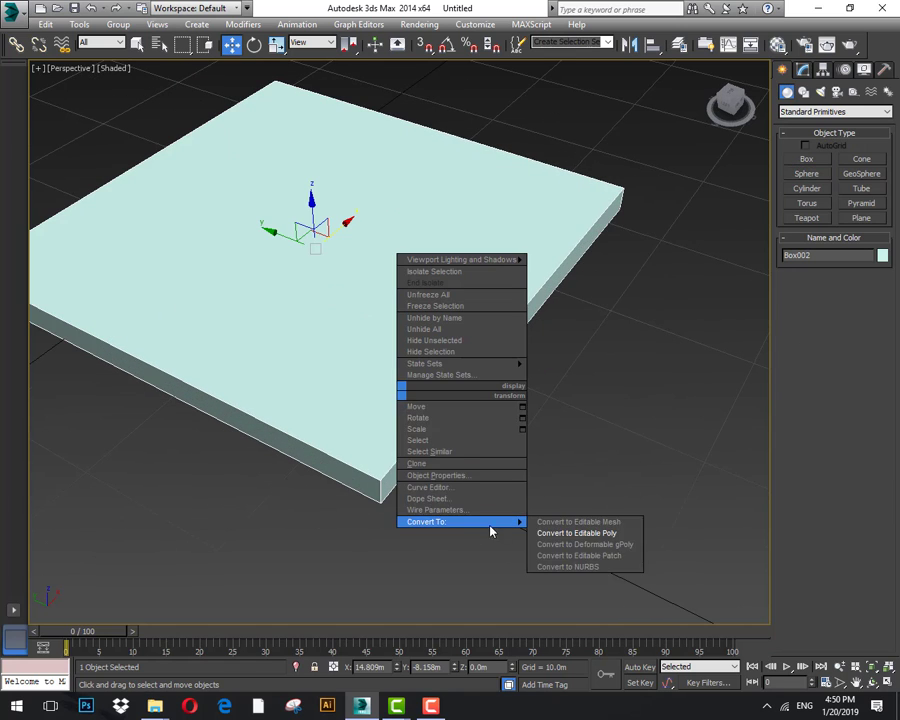
mouse_move(515, 522)
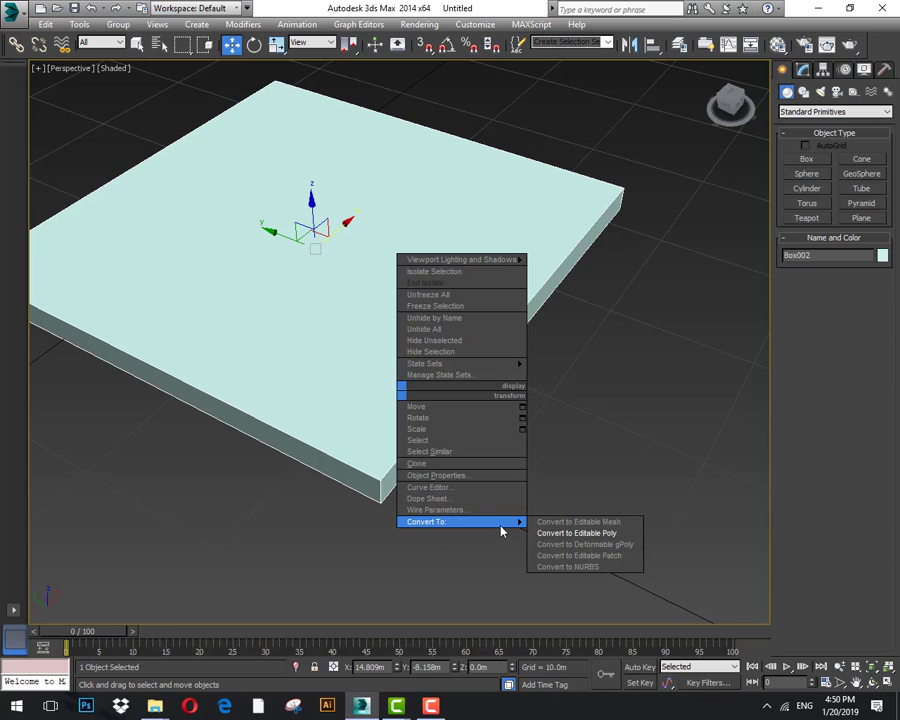
click(576, 534)
Connect the ring of four parallel edges around the slab, using 2 segments and a pinch of 80.
middle_drag(676, 449, 677, 447)
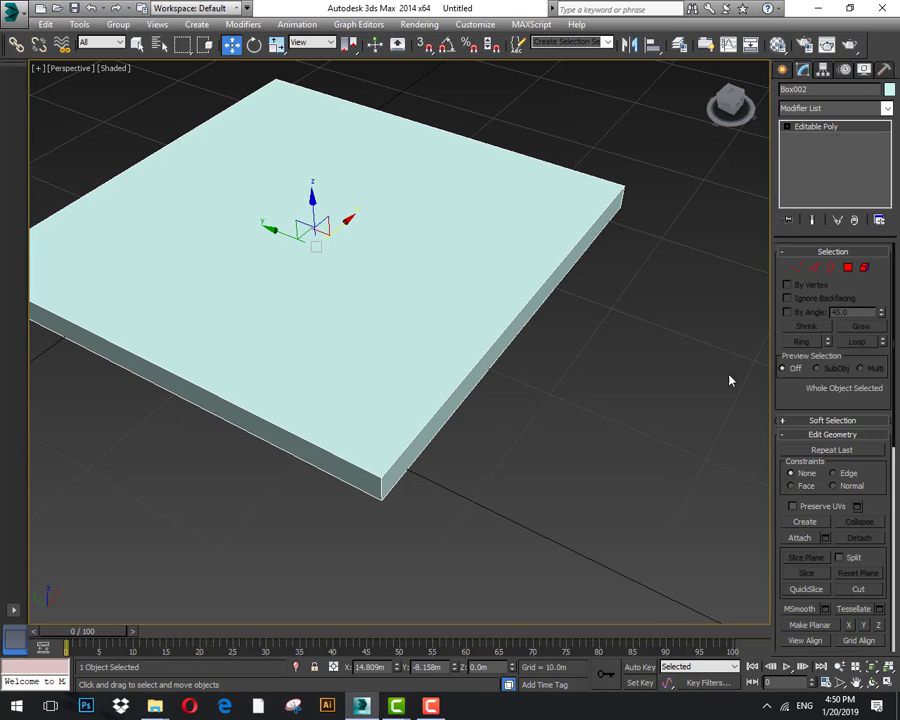
click(813, 267)
middle_drag(557, 426, 508, 410)
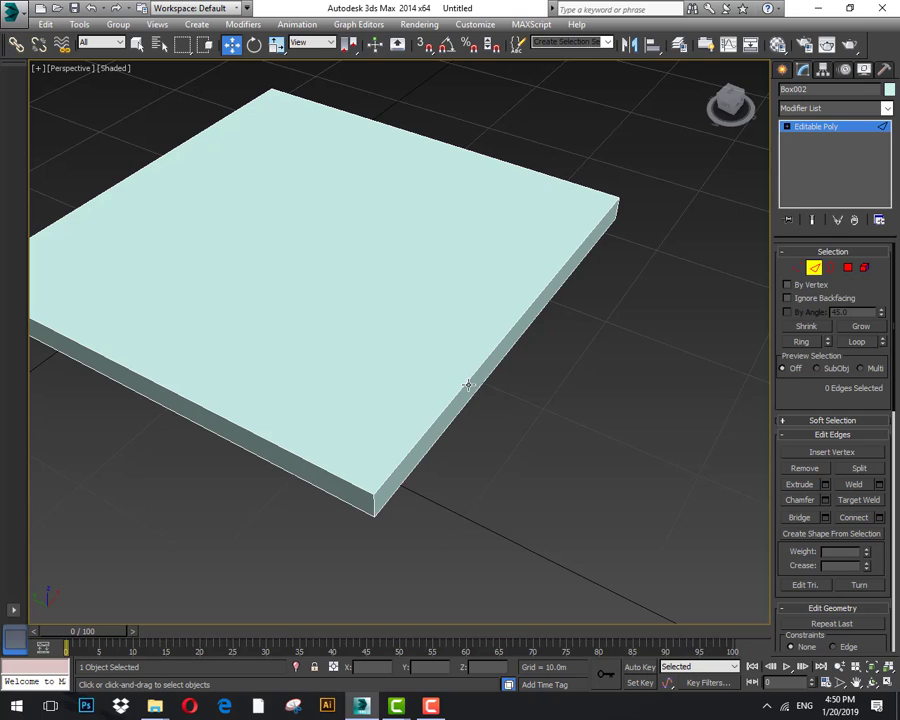
click(467, 385)
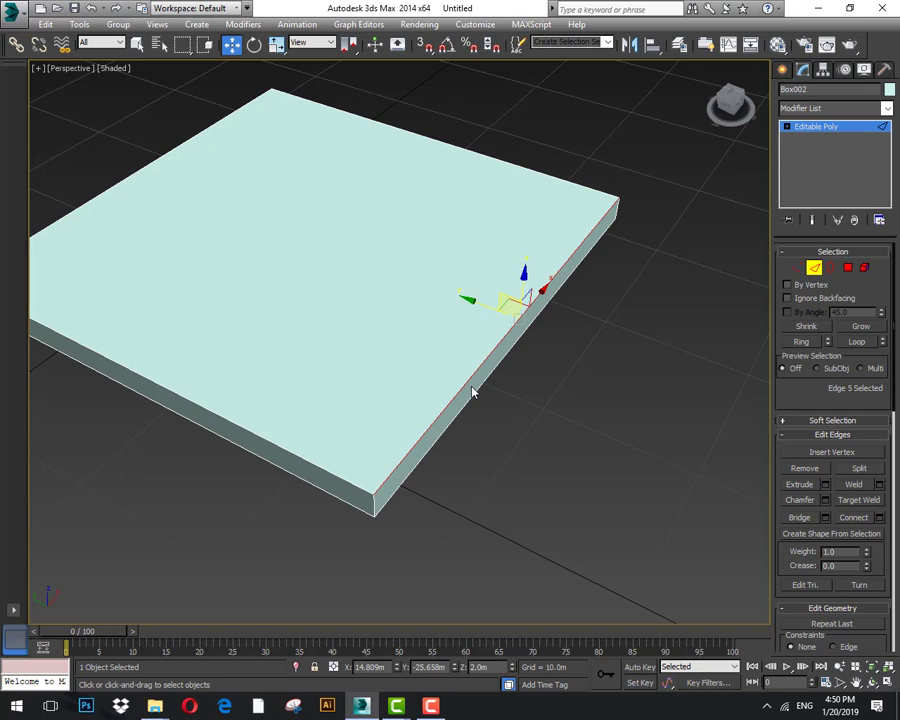
click(799, 342)
middle_drag(542, 416, 580, 414)
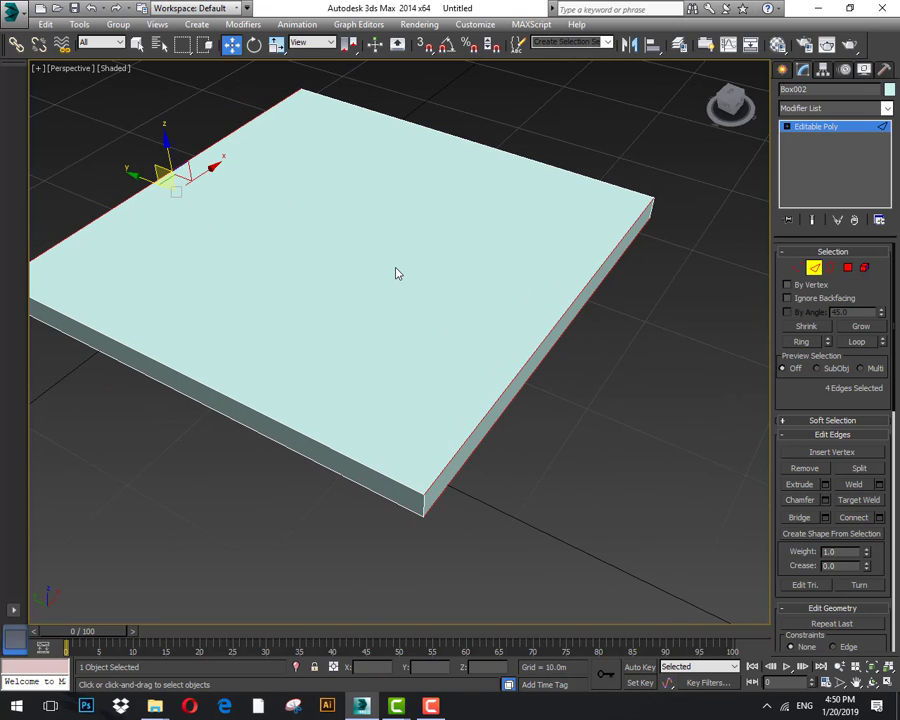
middle_drag(518, 362, 502, 383)
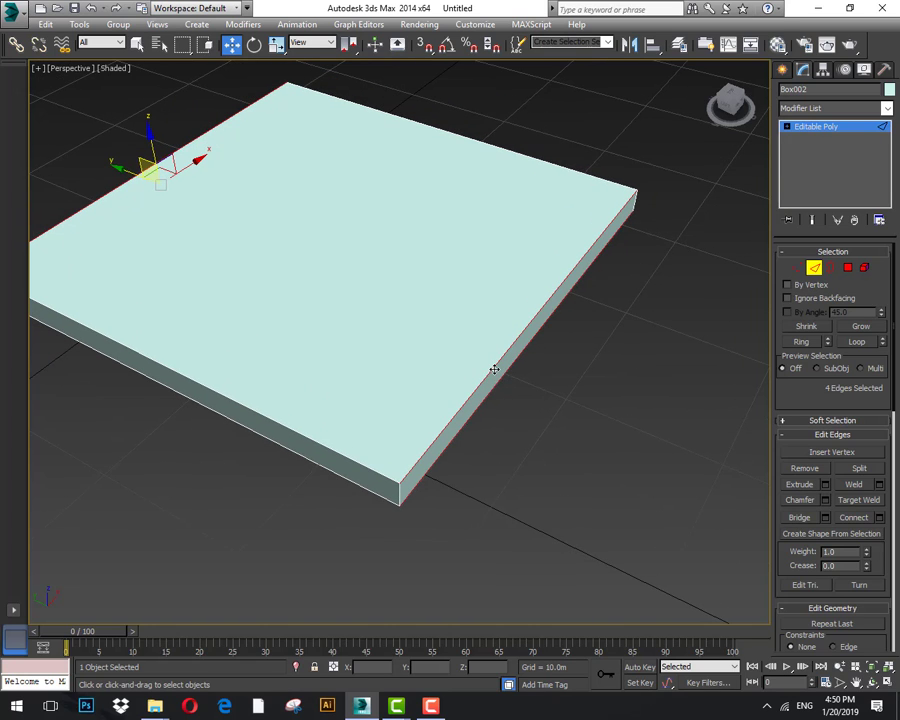
right_click(494, 369)
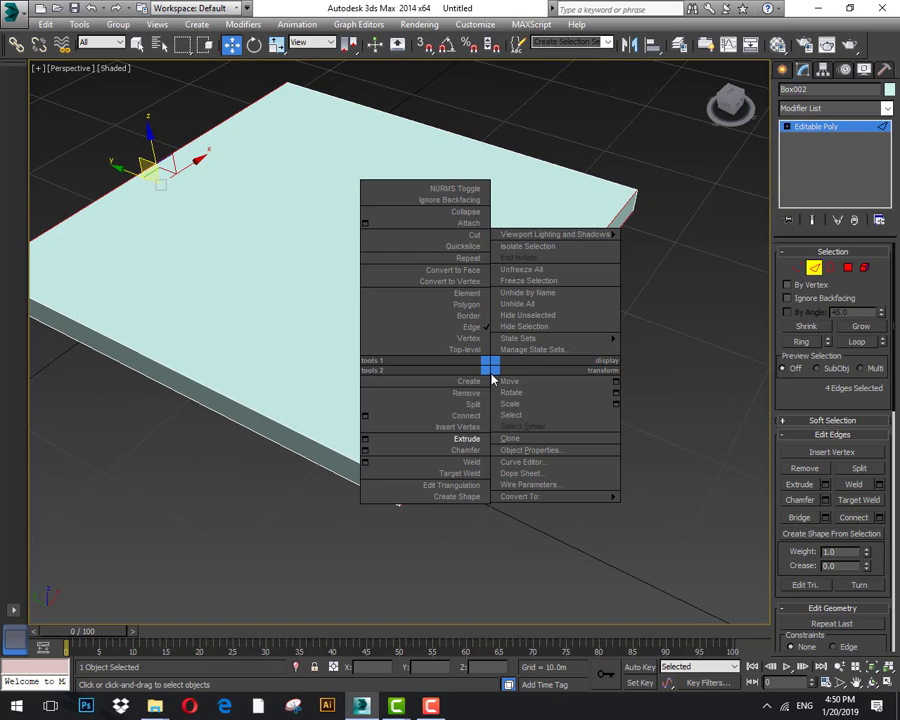
click(365, 415)
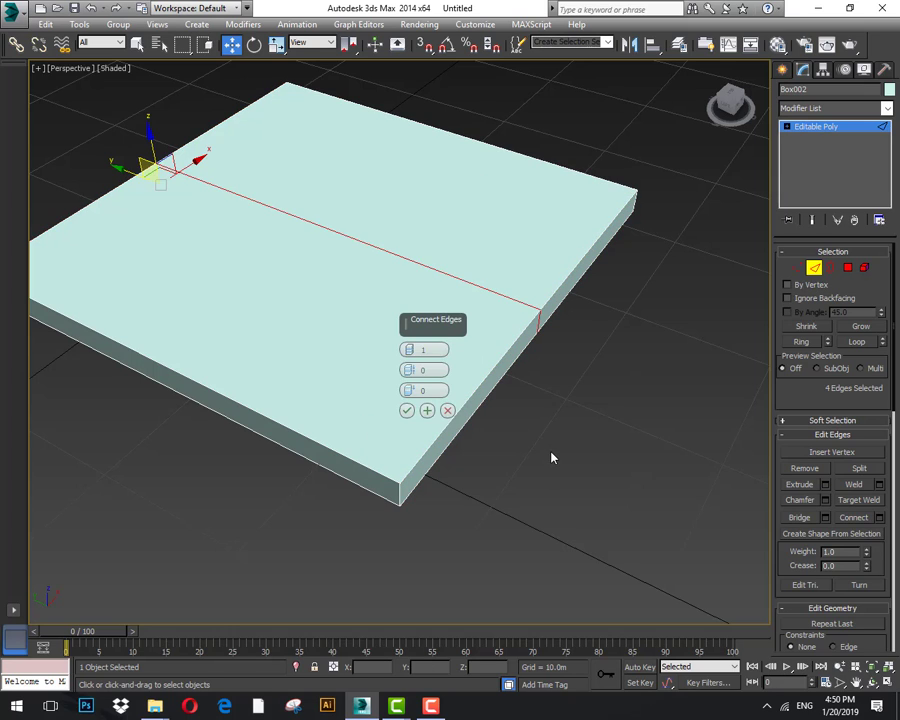
click(410, 347)
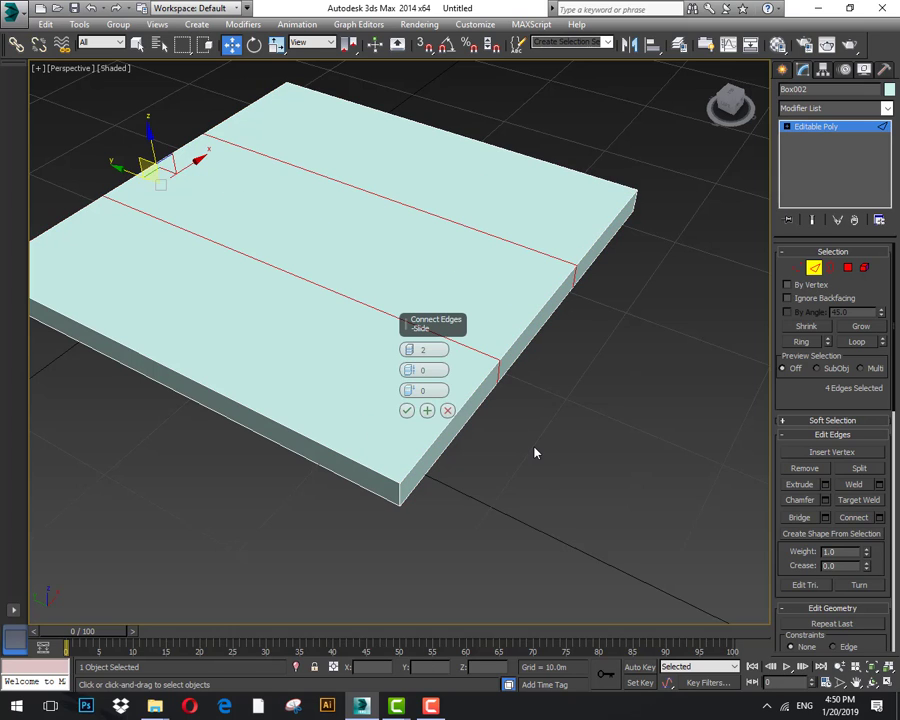
drag(409, 372, 470, 140)
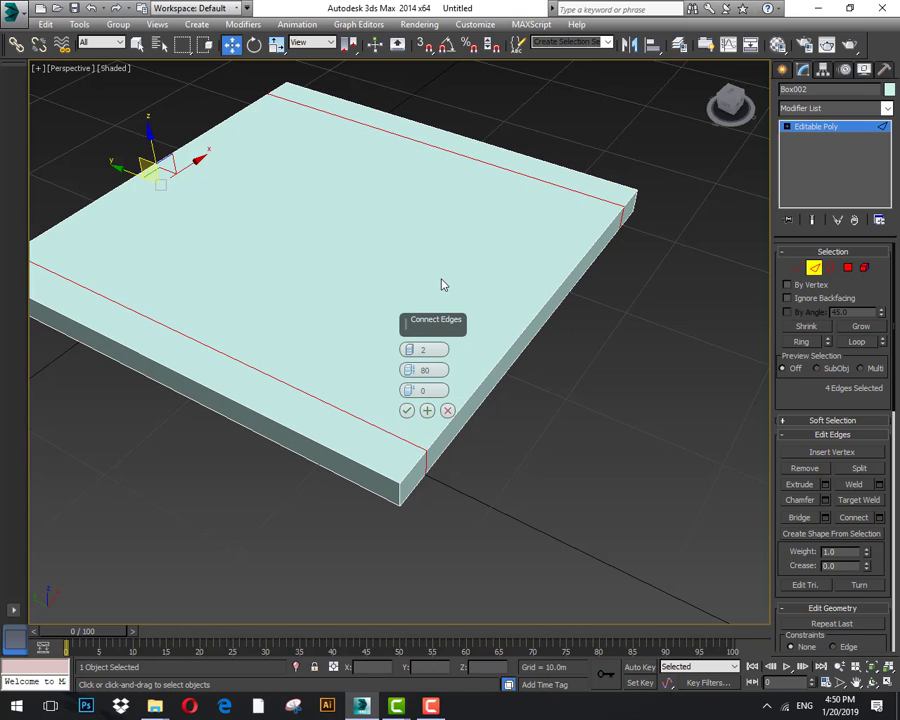
click(407, 410)
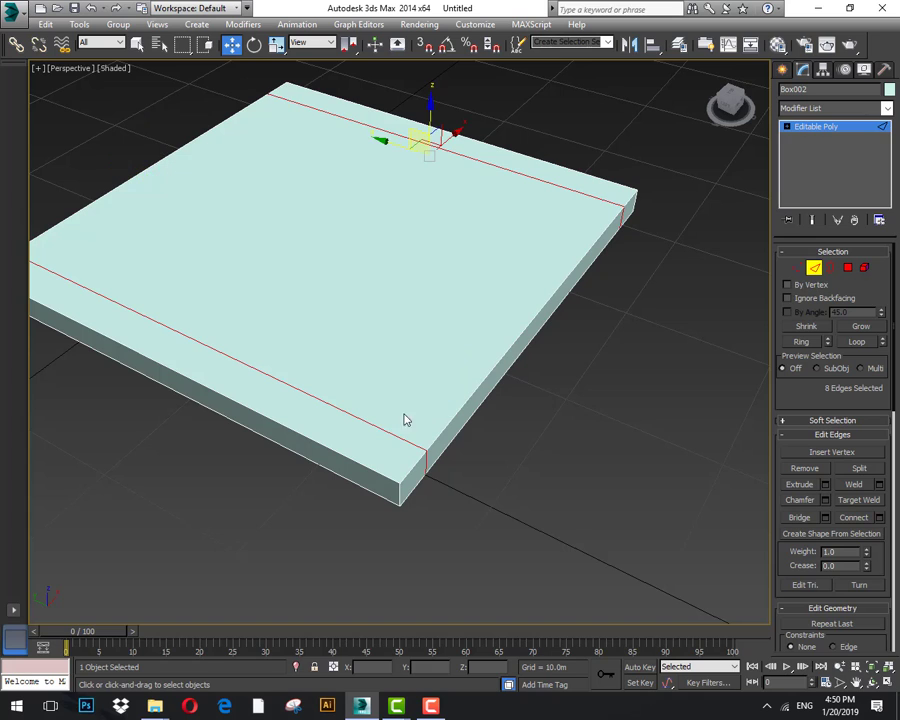
Connect the perpendicular ring of eight edges with 2 segments and a pinch of 80, then clear the edge selection.
alt+middle_drag(404, 418, 410, 460)
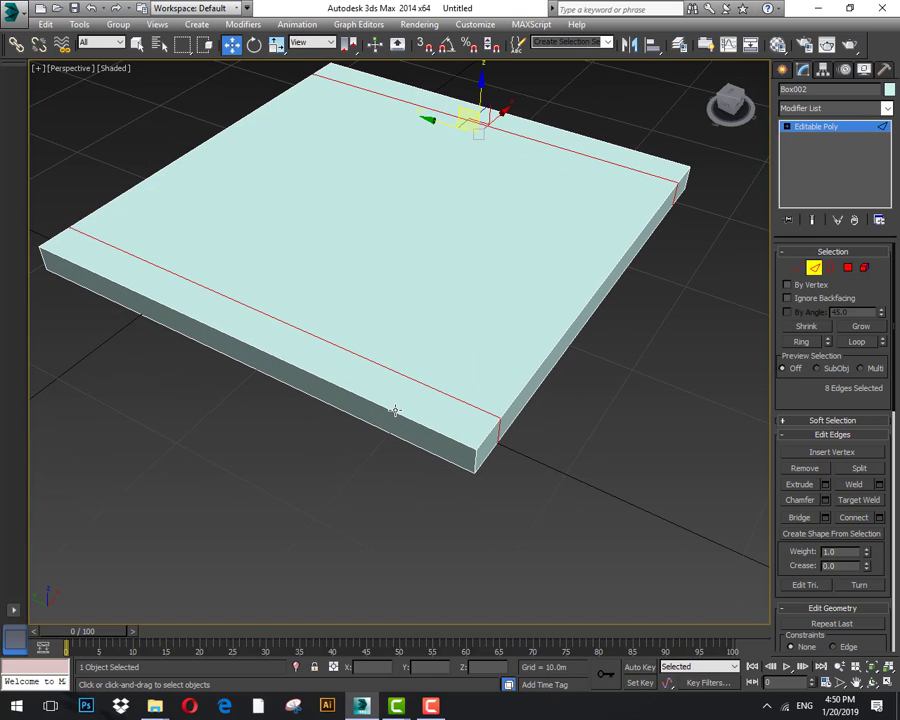
click(395, 412)
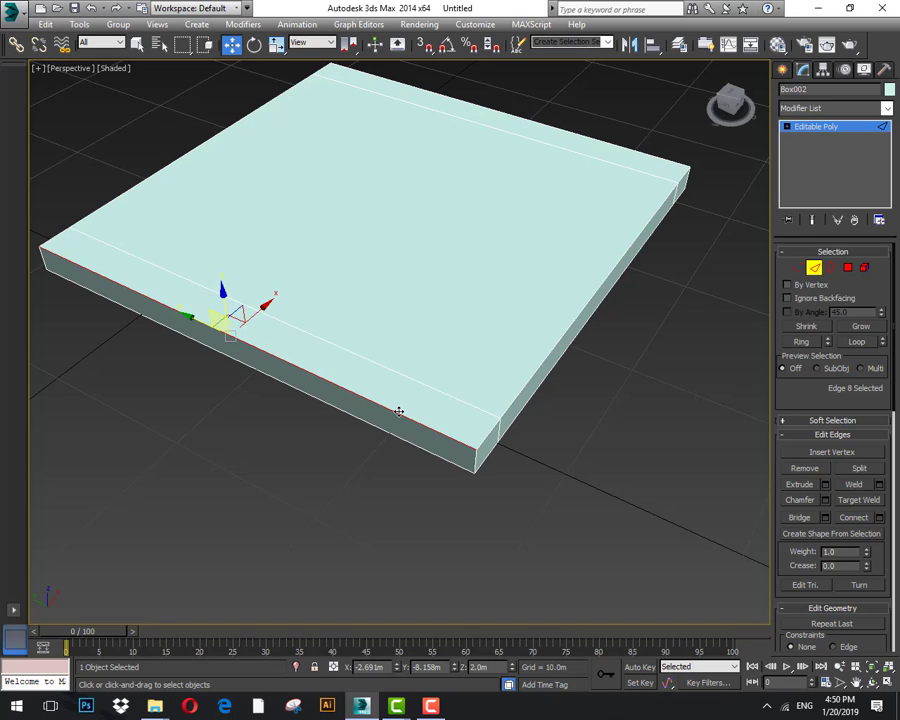
click(800, 342)
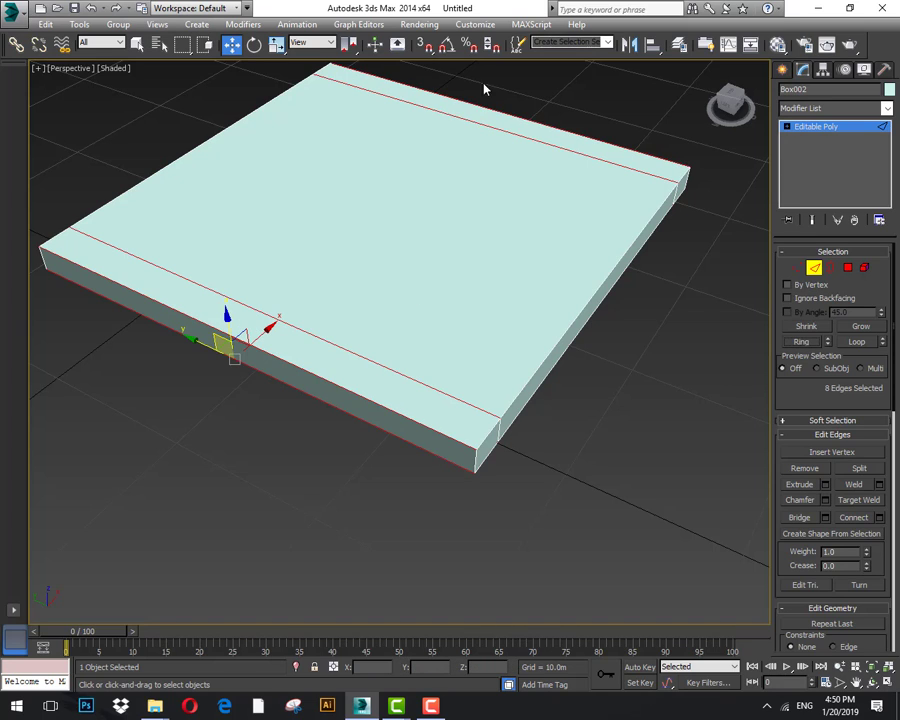
right_click(369, 377)
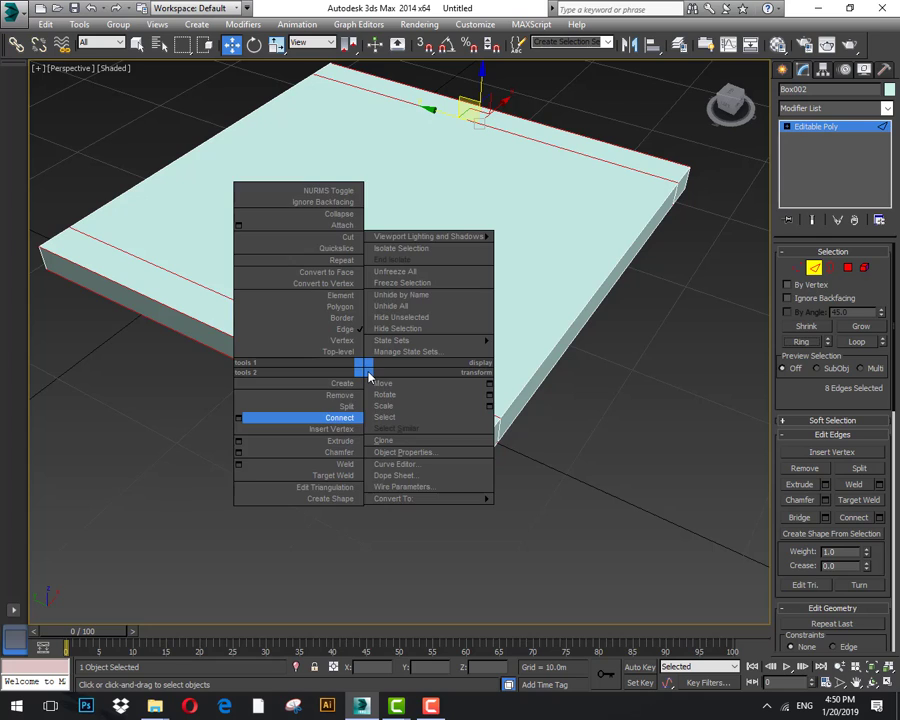
click(238, 418)
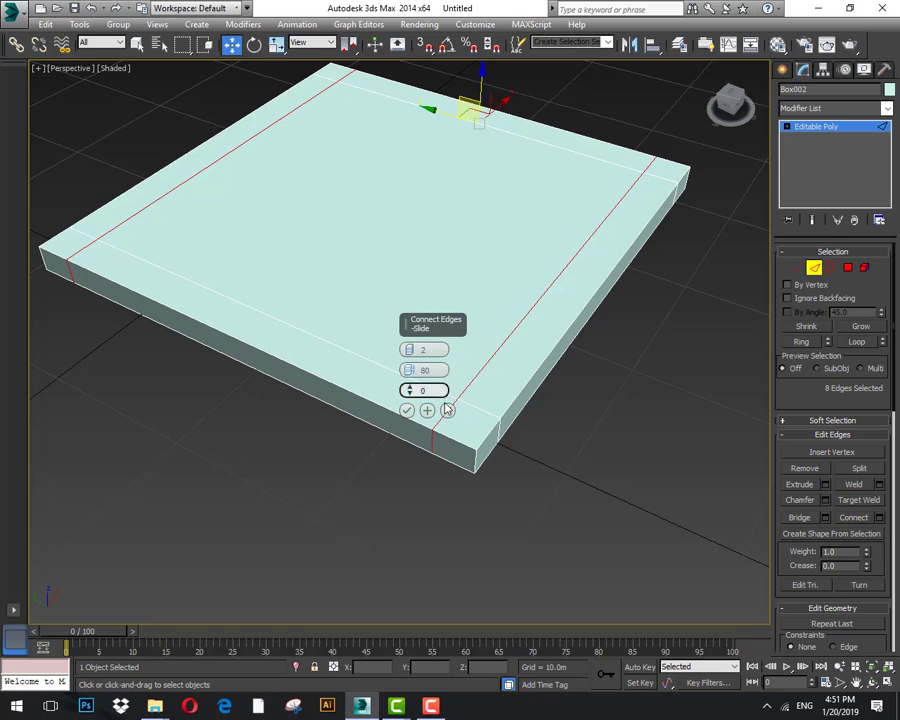
click(407, 411)
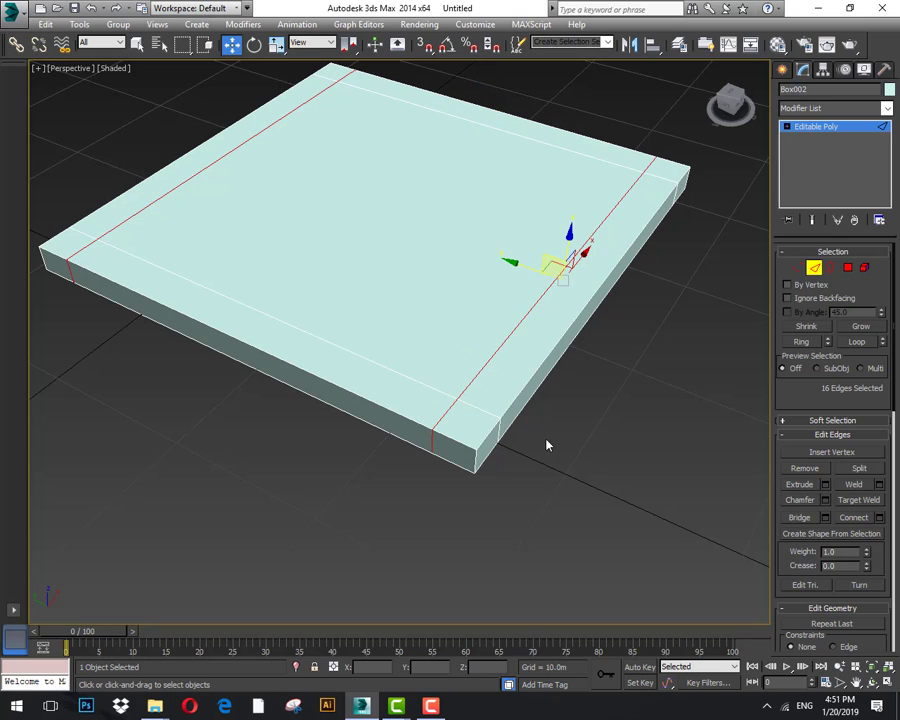
click(558, 444)
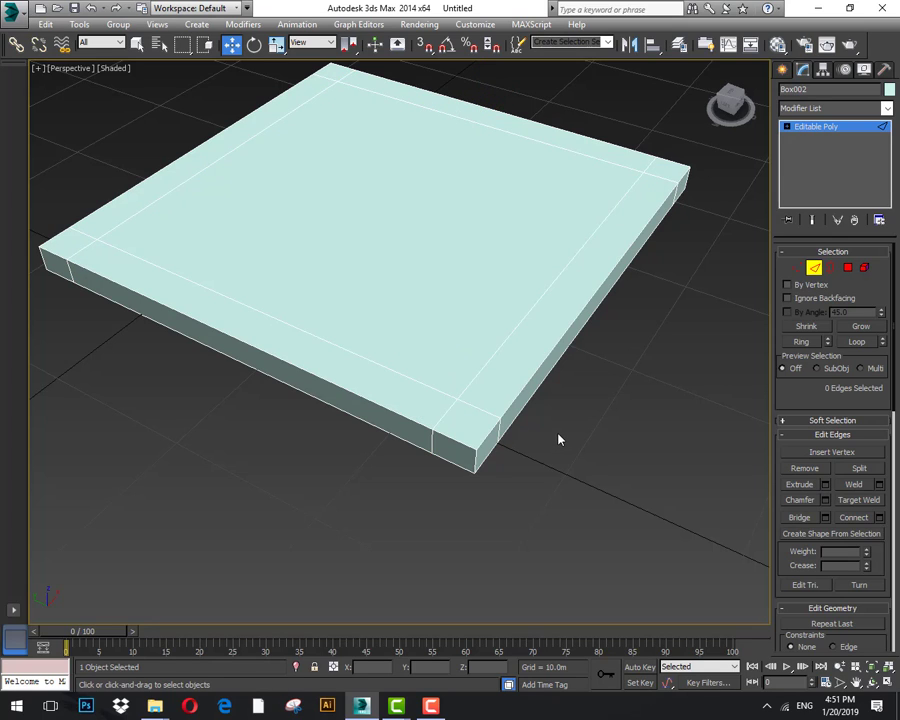
Leave edge editing, raise the whole slab about 21.7 m along Z and hide the viewport grid.
mouse_move(538, 476)
alt+middle_down()
mouse_move(534, 424)
mouse_move(562, 500)
mouse_move(548, 482)
alt+middle_up()
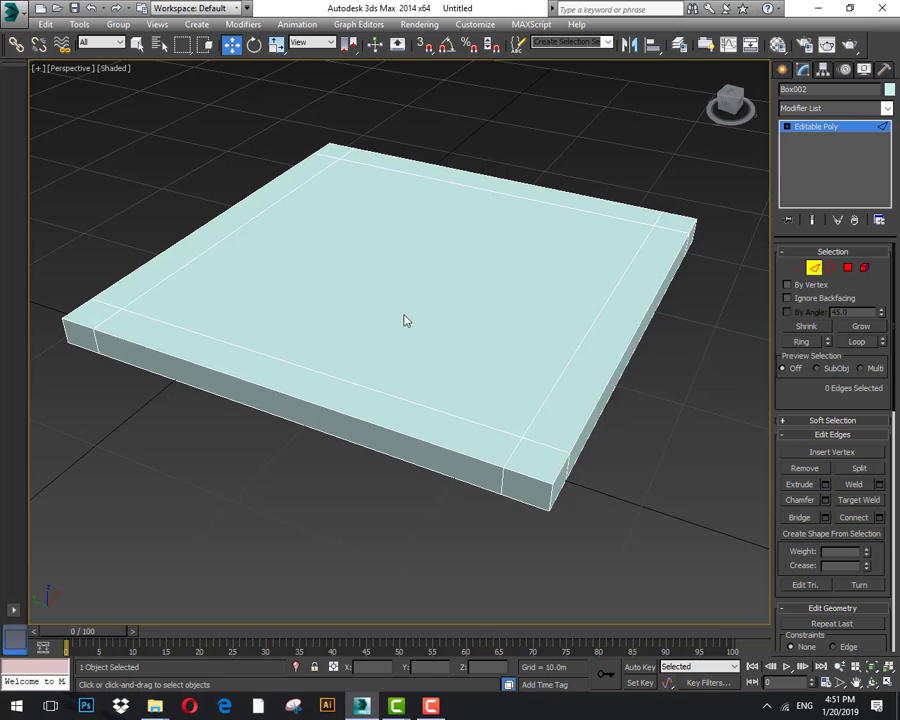
scroll(462, 374, down, 10)
key(2)
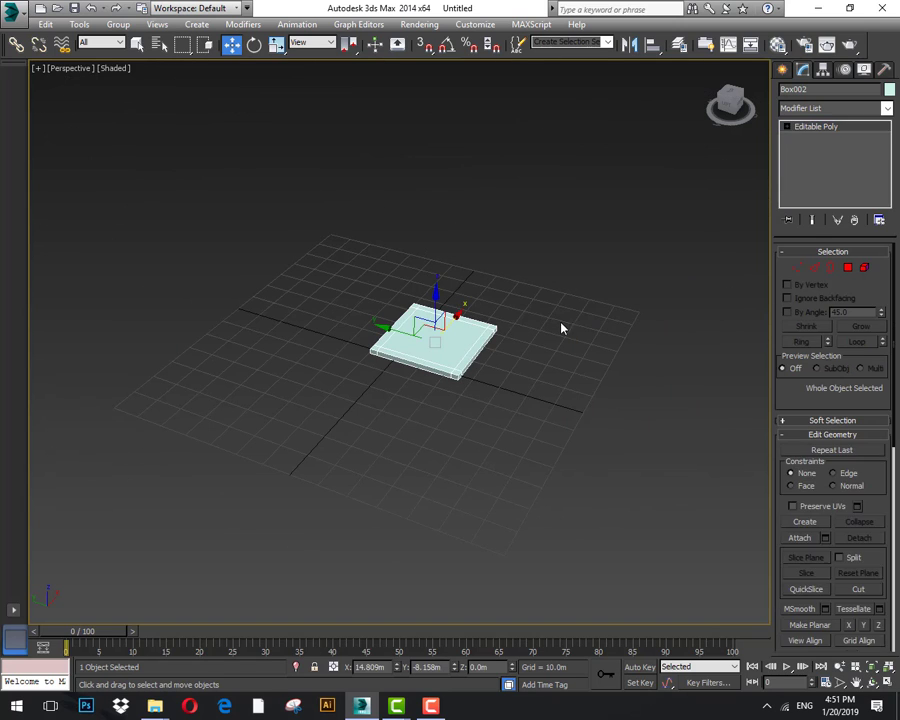
click(520, 366)
click(457, 345)
drag(437, 302, 432, 251)
key(g)
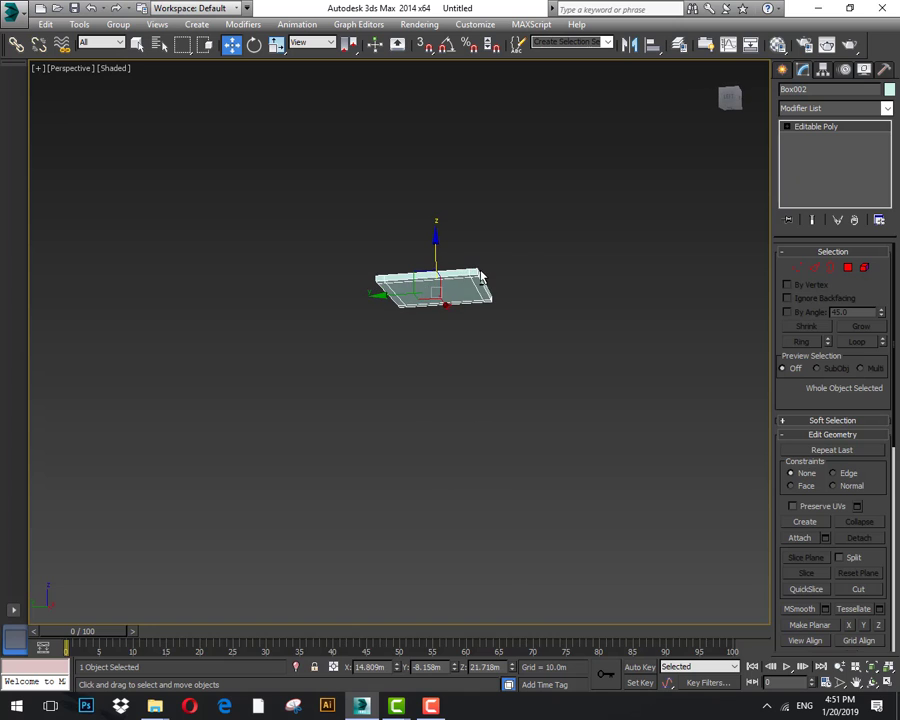
Select the four small square corner polygons on the slab's underside.
alt+middle_drag(478, 296, 504, 313)
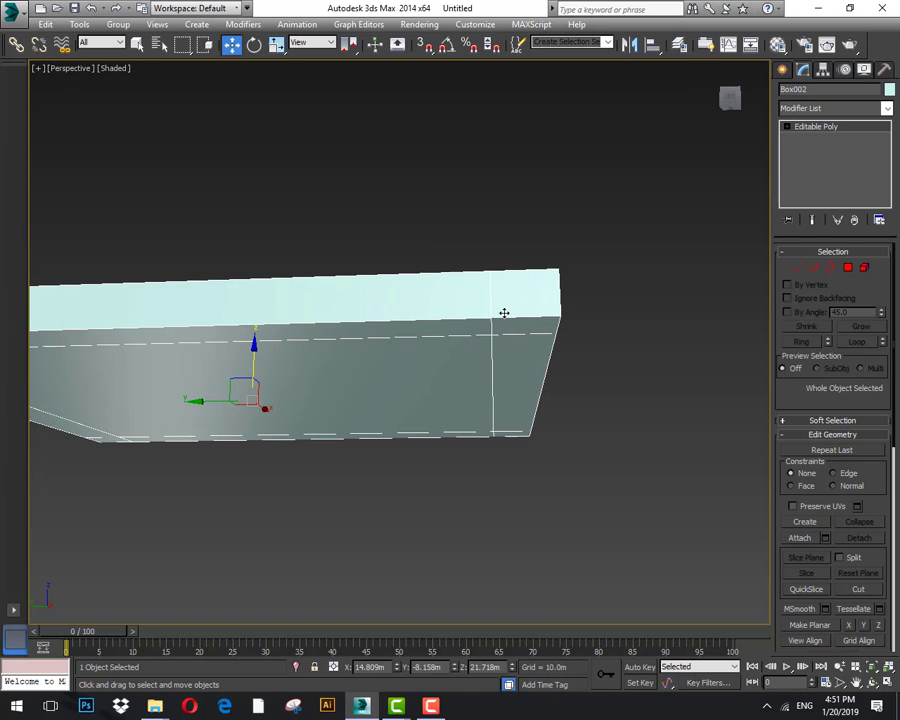
click(846, 269)
scroll(683, 313, down, 5)
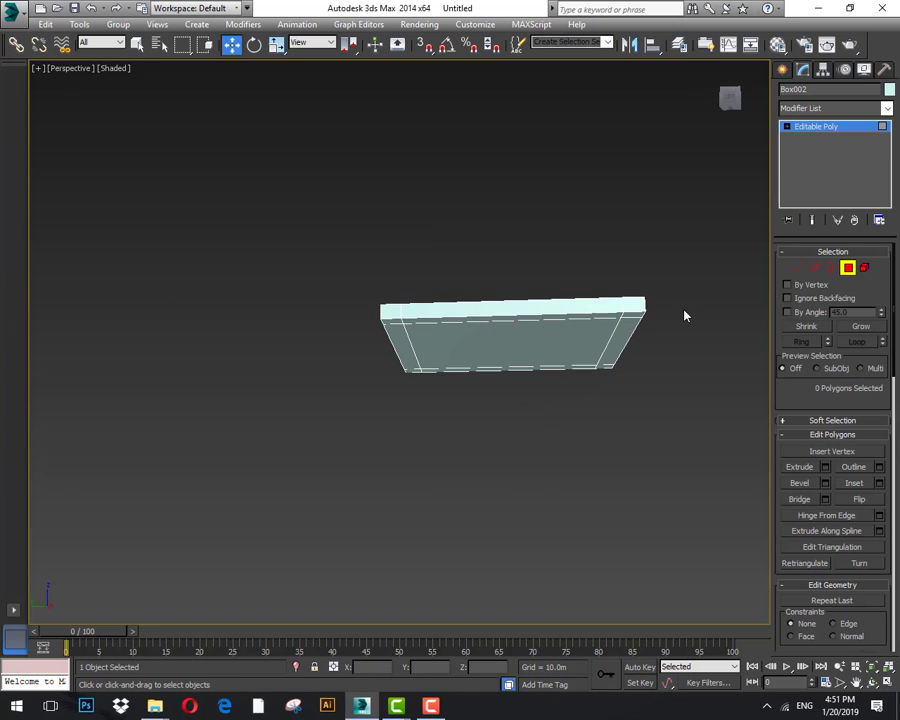
scroll(646, 325, up, 5)
click(615, 306)
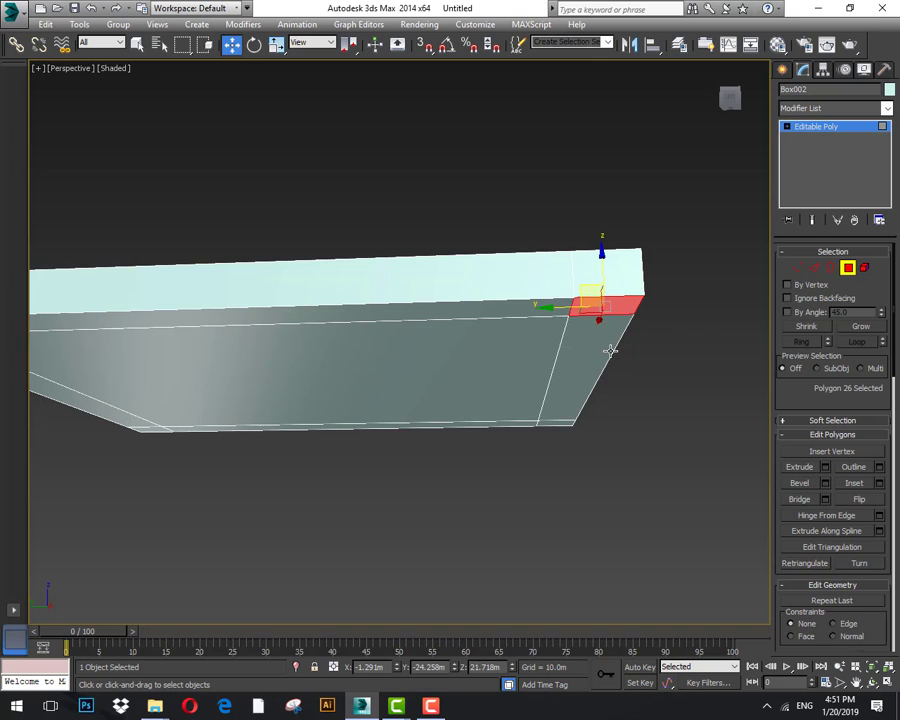
ctrl+click(560, 426)
scroll(604, 426, down, 3)
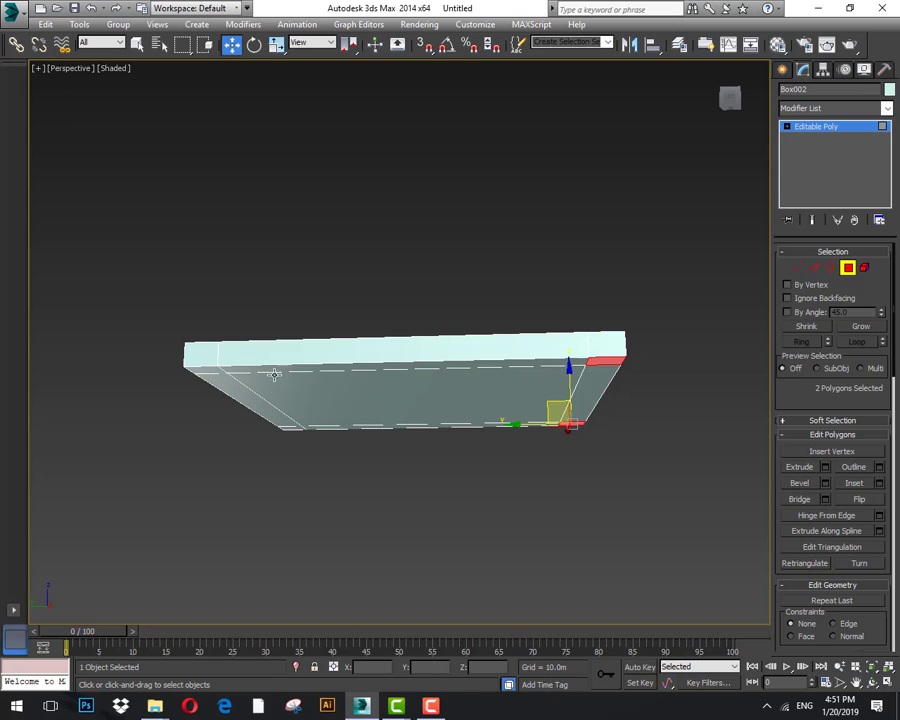
scroll(274, 374, up, 5)
ctrl+click(304, 424)
scroll(304, 420, down, 5)
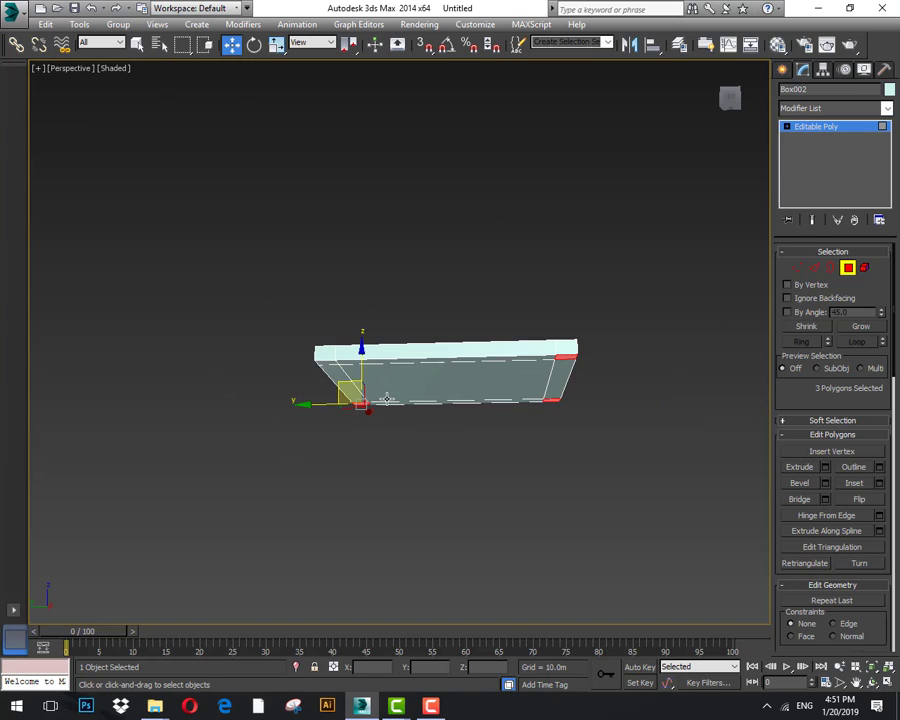
scroll(328, 356, up, 4)
ctrl+click(328, 356)
scroll(328, 356, down, 5)
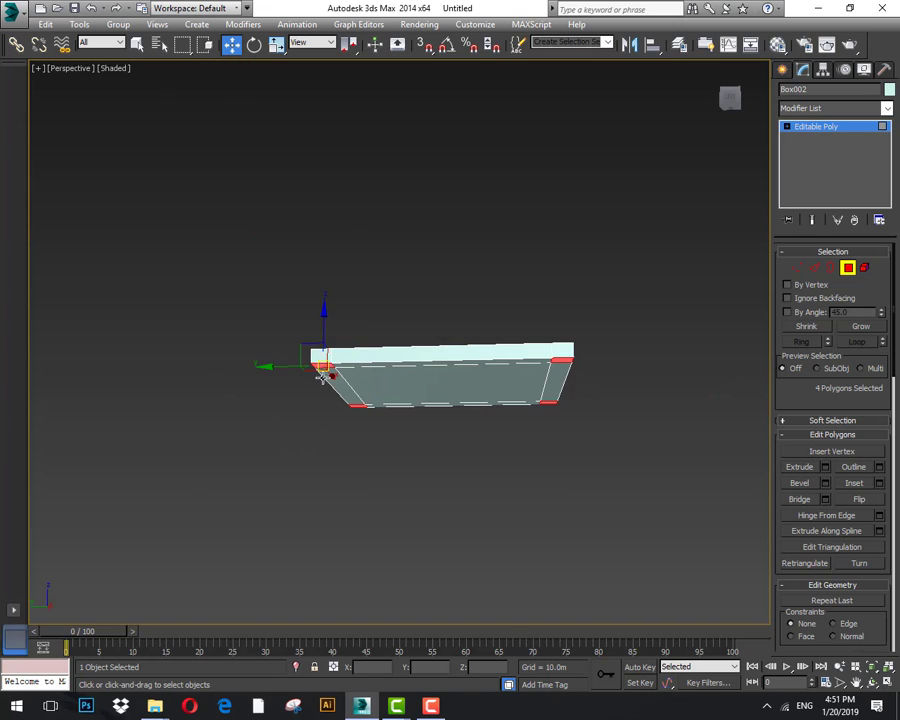
Extrude the four selected corner polygons about 29.214 m downward as legs, then clear the polygon selection.
mouse_move(502, 419)
alt+middle_down()
mouse_move(489, 388)
mouse_move(489, 406)
alt+middle_up()
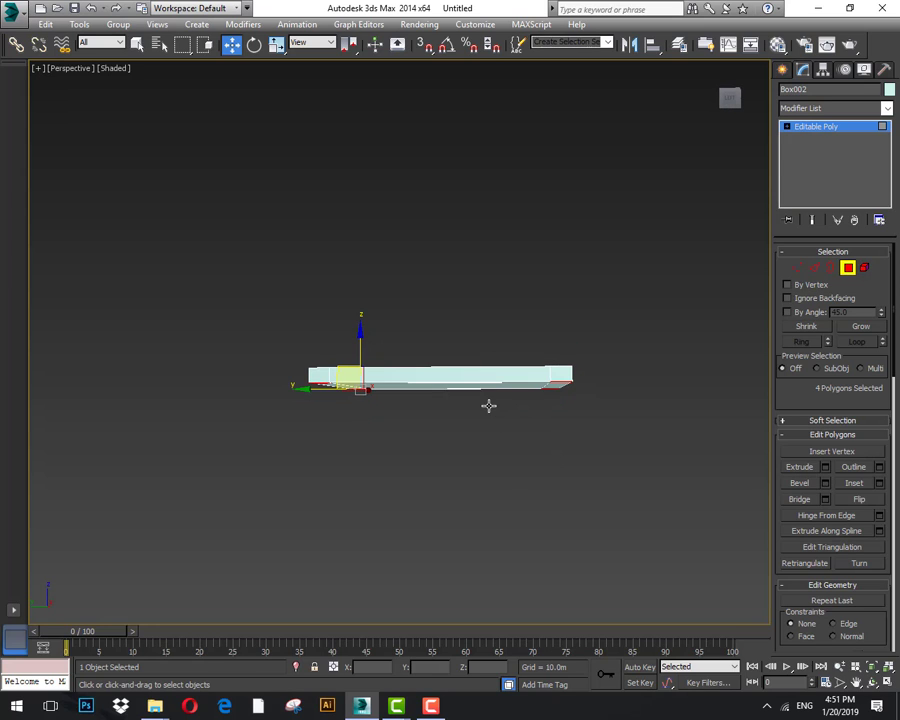
right_click(487, 375)
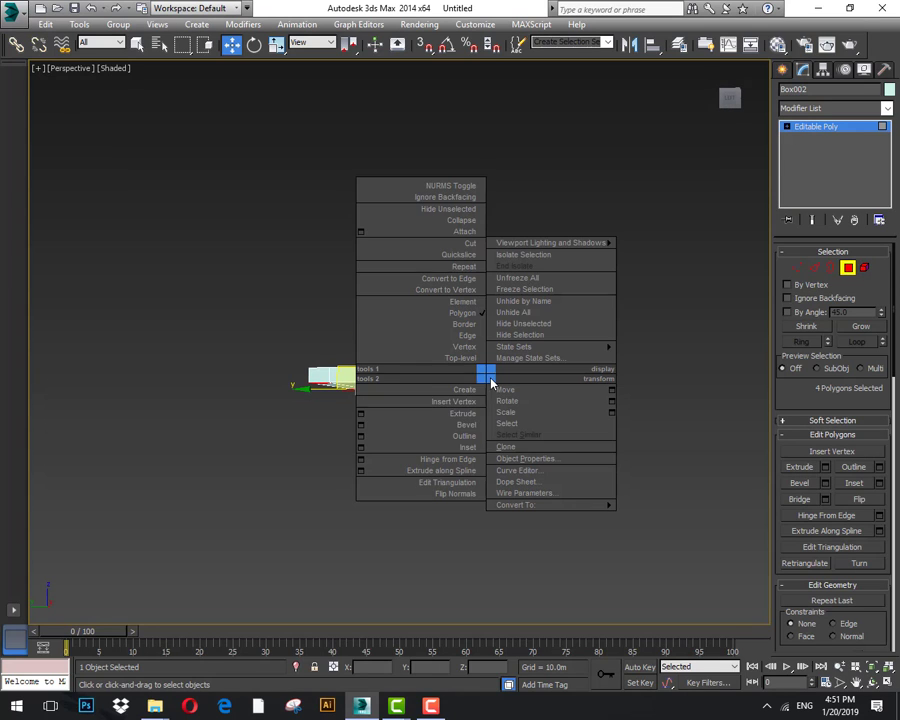
click(365, 413)
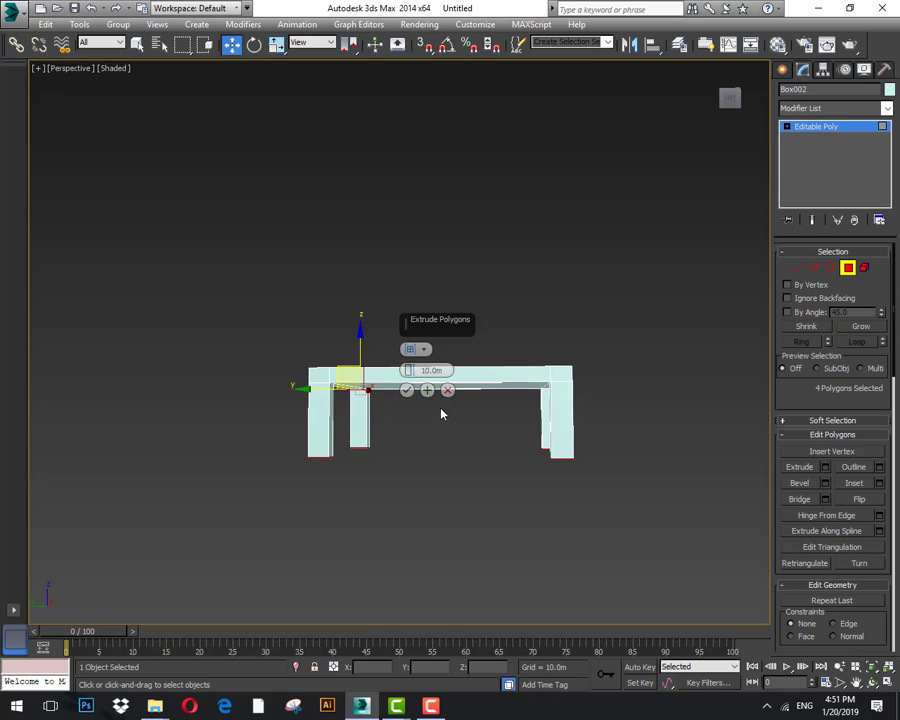
drag(414, 375, 408, 278)
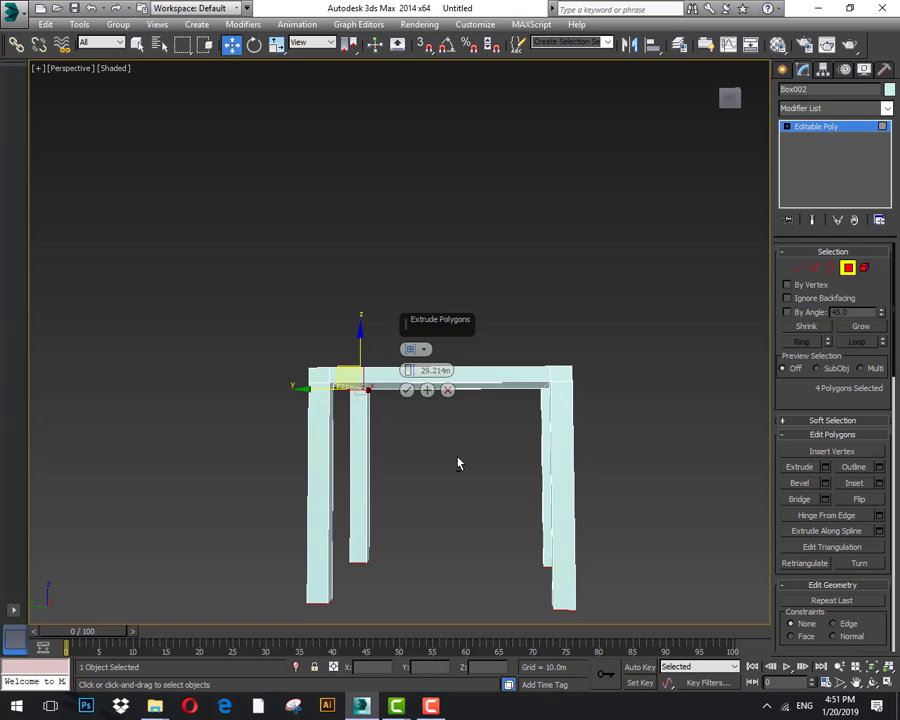
alt+middle_drag(456, 460, 426, 478)
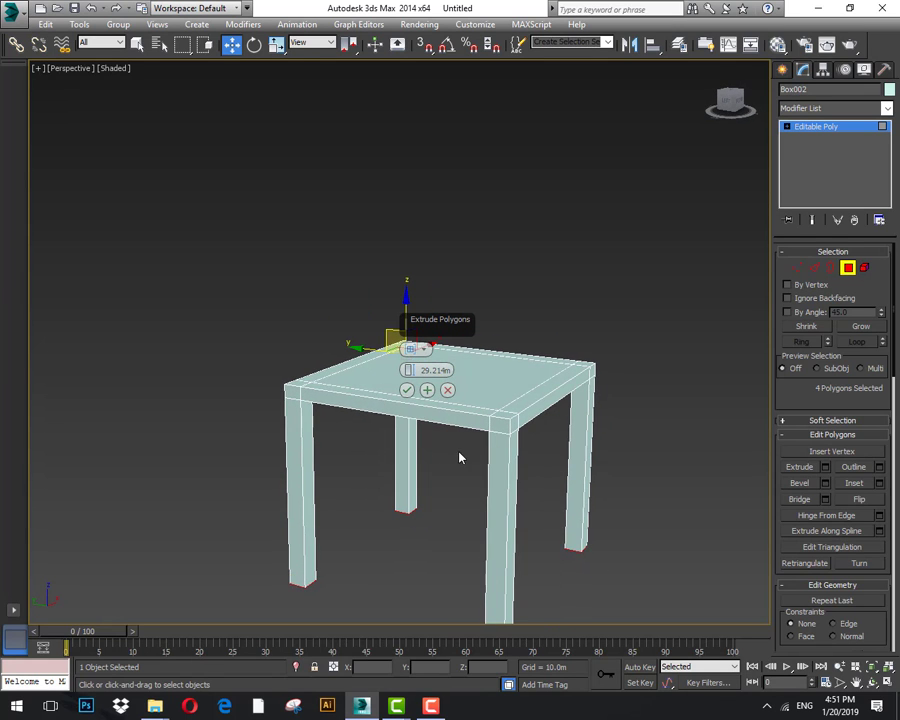
click(406, 390)
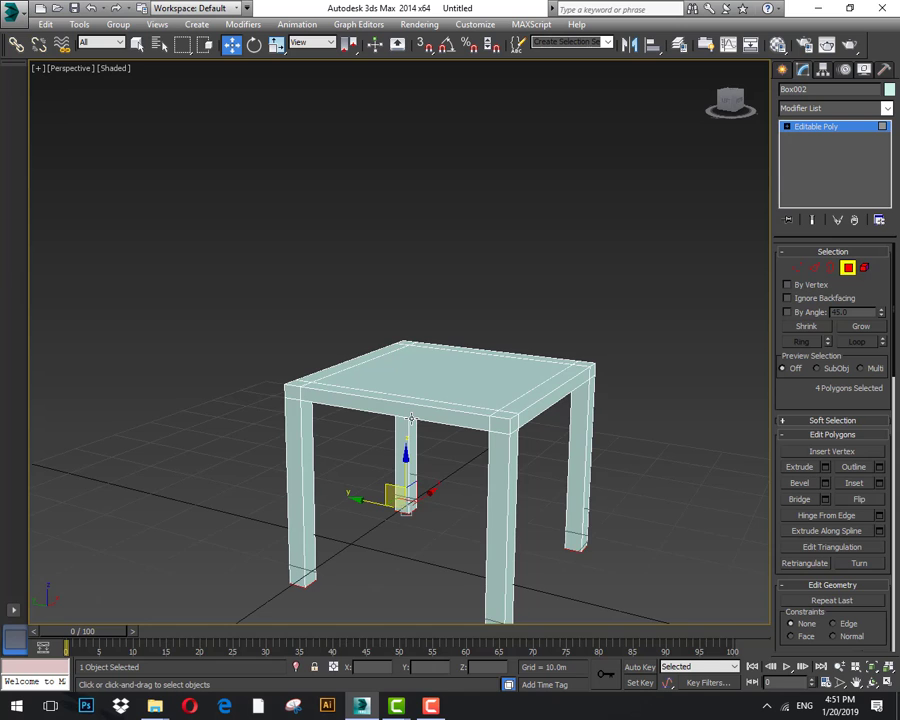
scroll(420, 411, down, 2)
click(420, 525)
scroll(440, 528, down, 2)
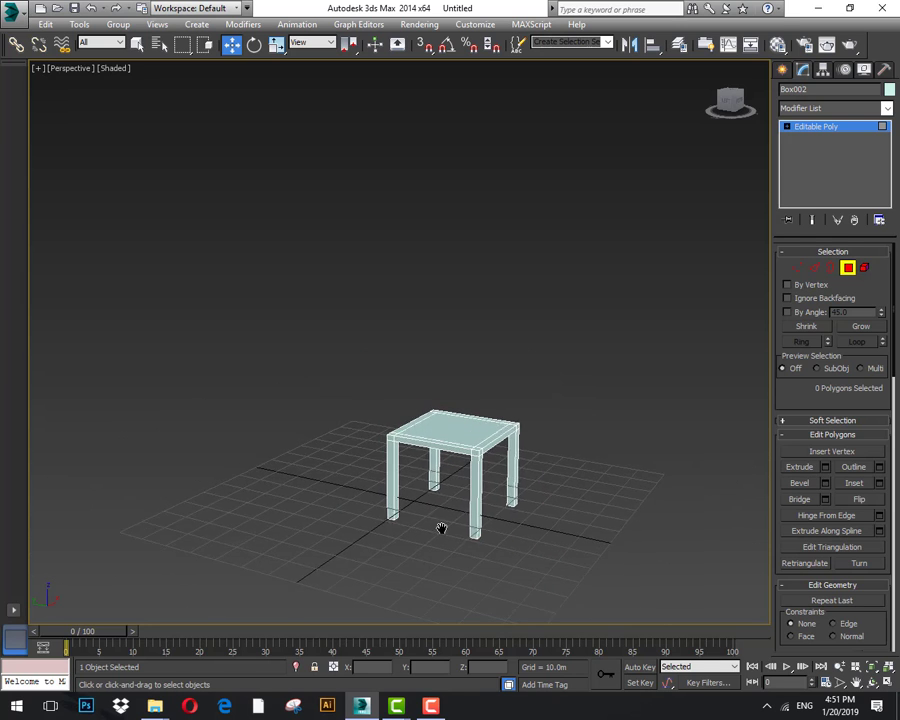
Leave polygon editing and raise the whole object along Z to about 28.87 m.
alt+middle_drag(442, 528, 516, 552)
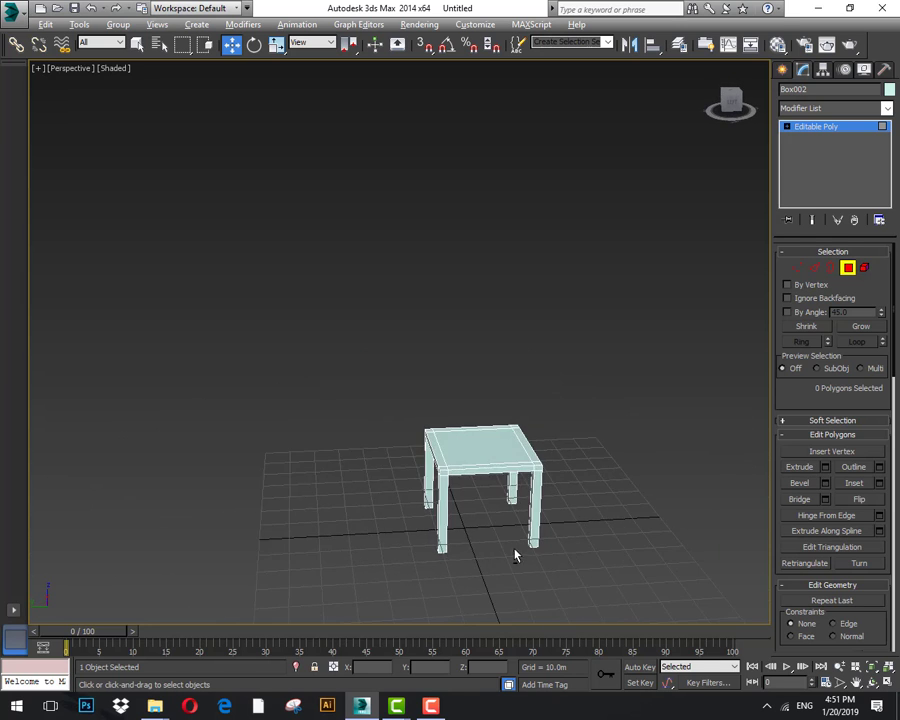
scroll(470, 447, up, 3)
click(466, 430)
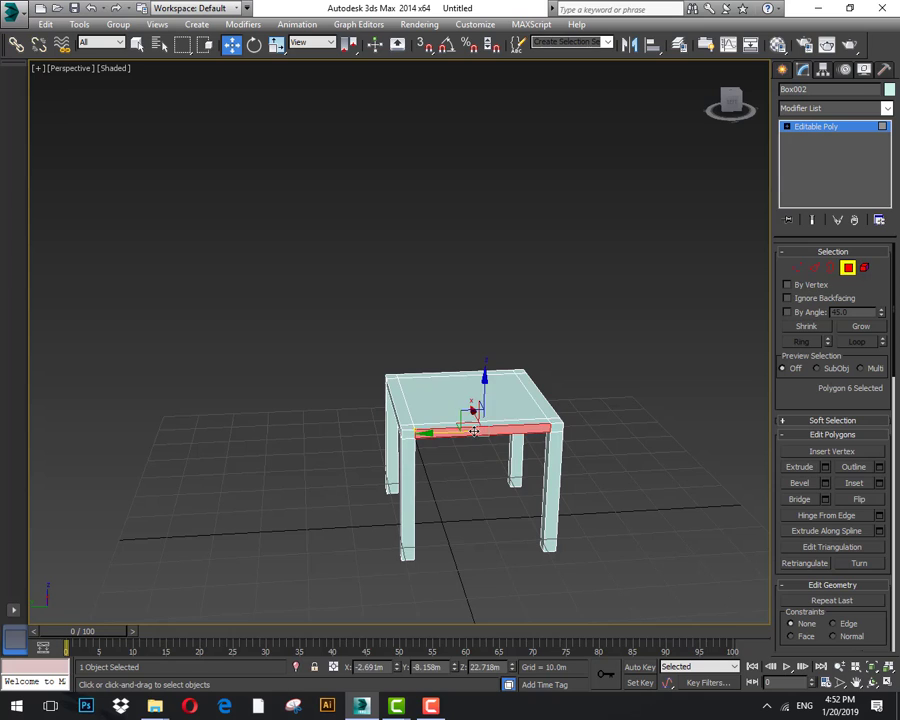
click(498, 490)
click(848, 268)
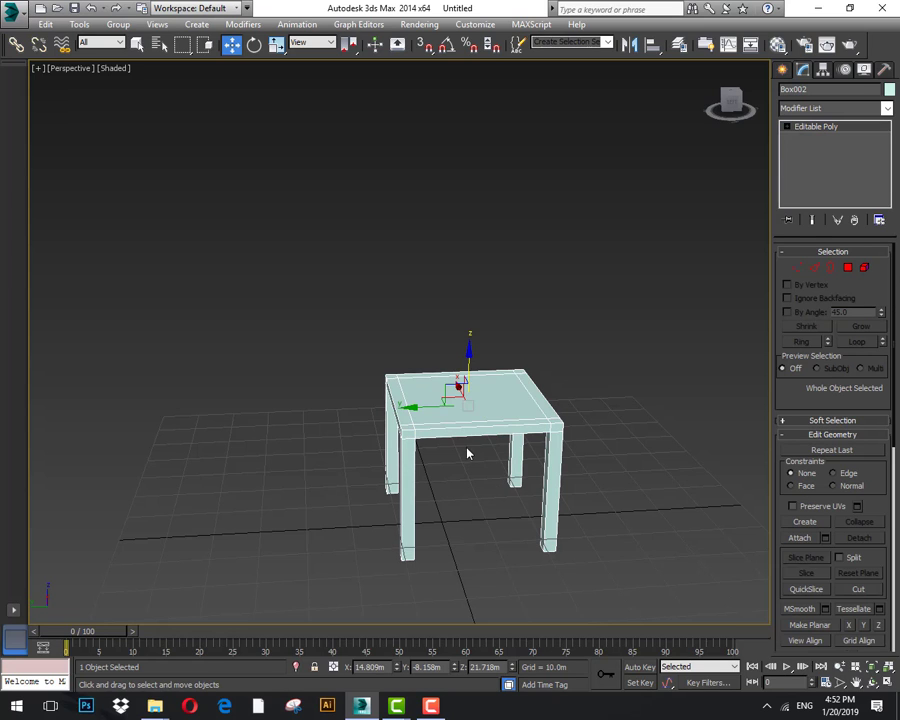
drag(469, 370, 469, 341)
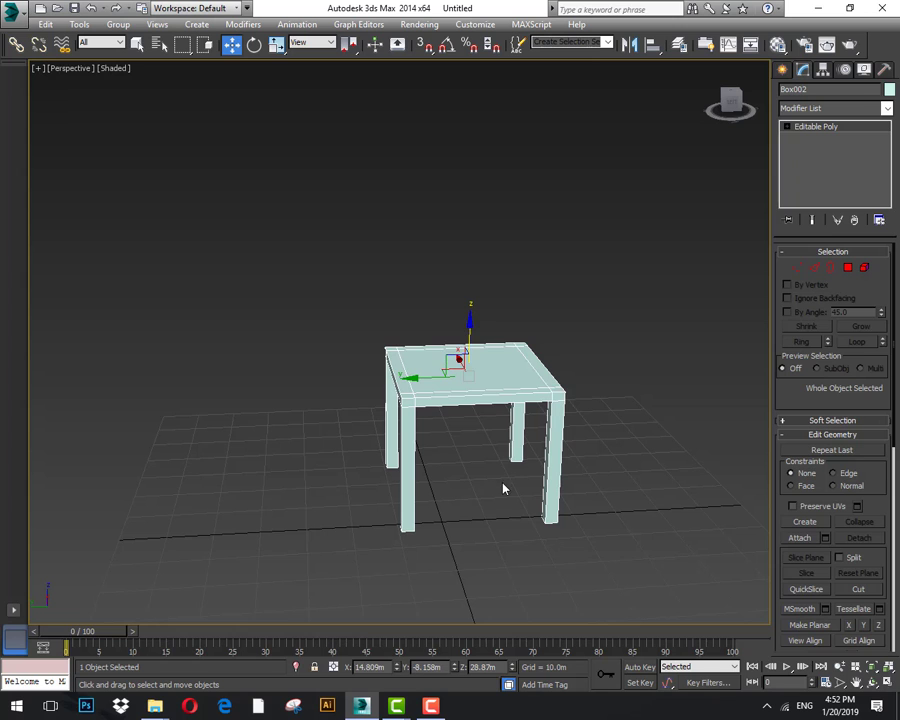
Select the two small corner polygons along the rear edge of the seat's upper surface.
alt+middle_drag(498, 494, 507, 518)
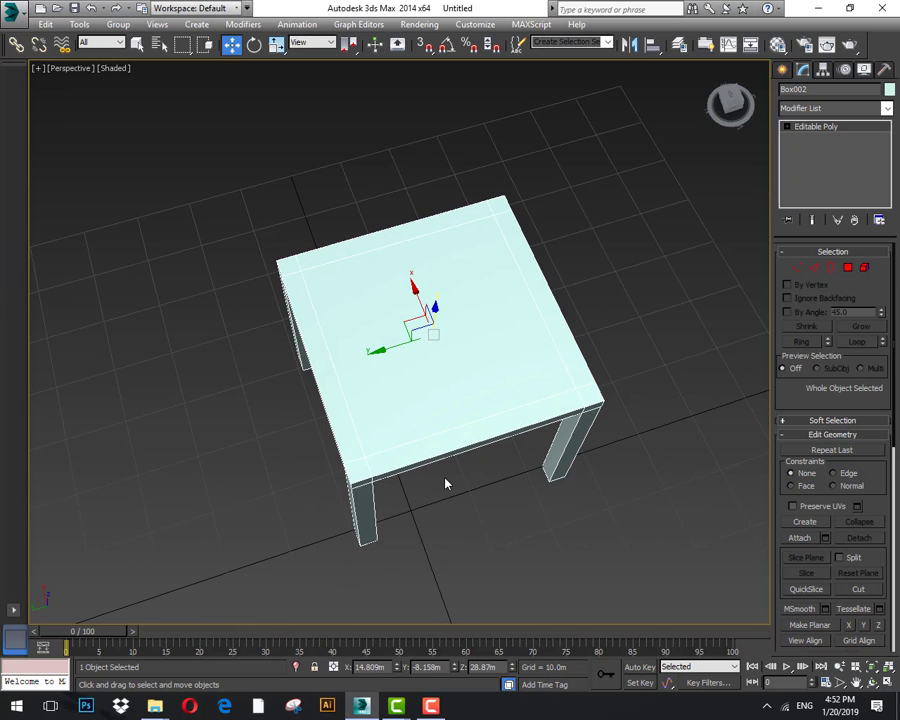
alt+middle_drag(447, 486, 464, 404)
scroll(457, 486, up, 3)
scroll(480, 485, down, 6)
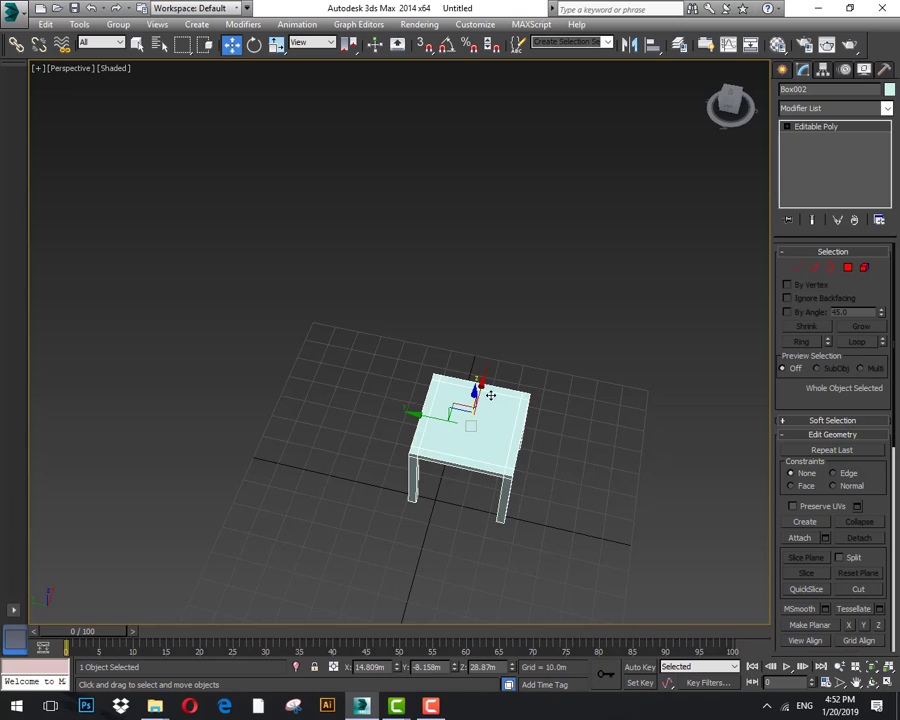
scroll(611, 462, up, 5)
scroll(589, 452, down, 2)
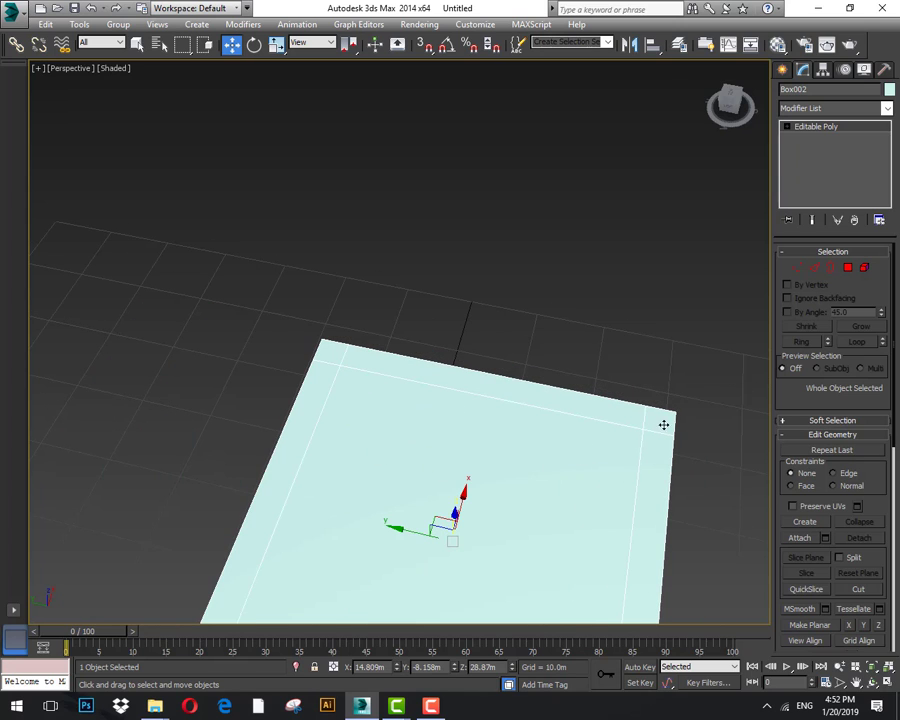
click(848, 267)
click(659, 420)
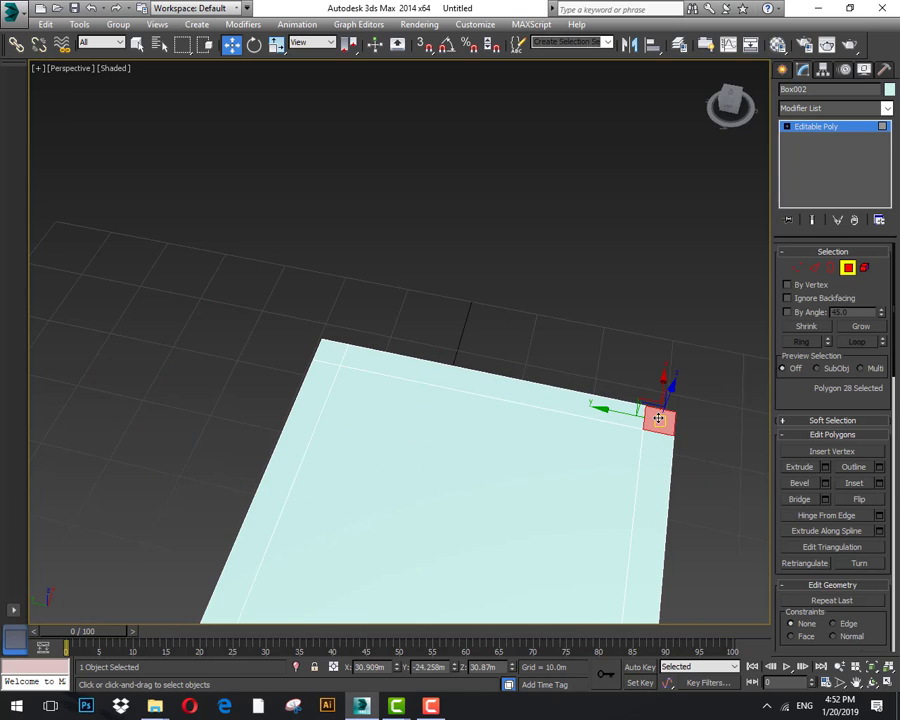
ctrl+click(346, 366)
scroll(392, 340, down, 6)
middle_drag(432, 424, 467, 421)
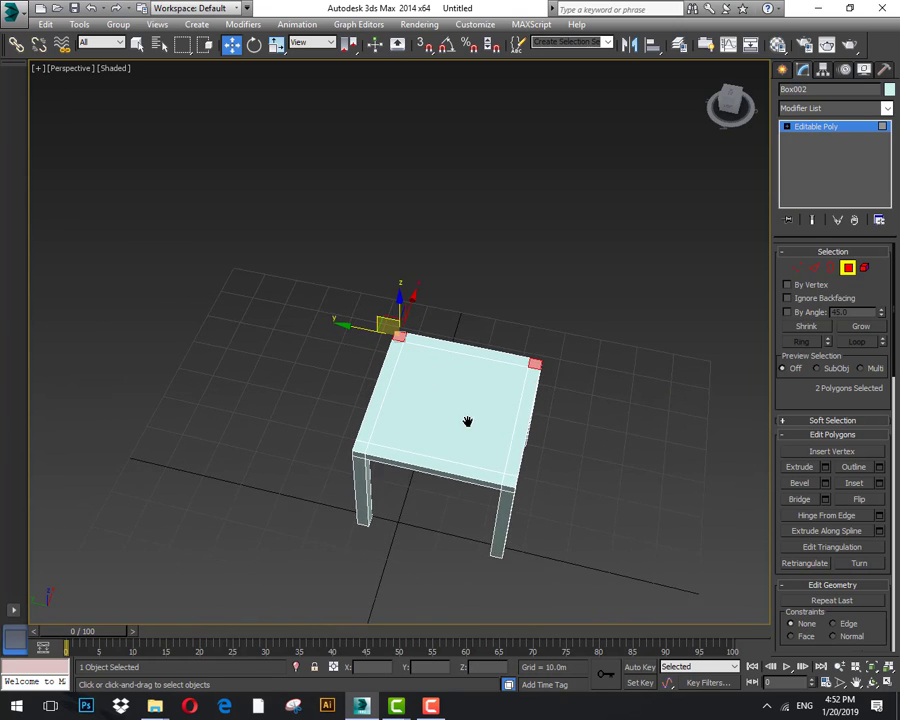
Extrude the two rear corner polygons about 35.514 m upward as backrest posts, then clear the selection.
scroll(467, 421, up, 3)
right_click(463, 361)
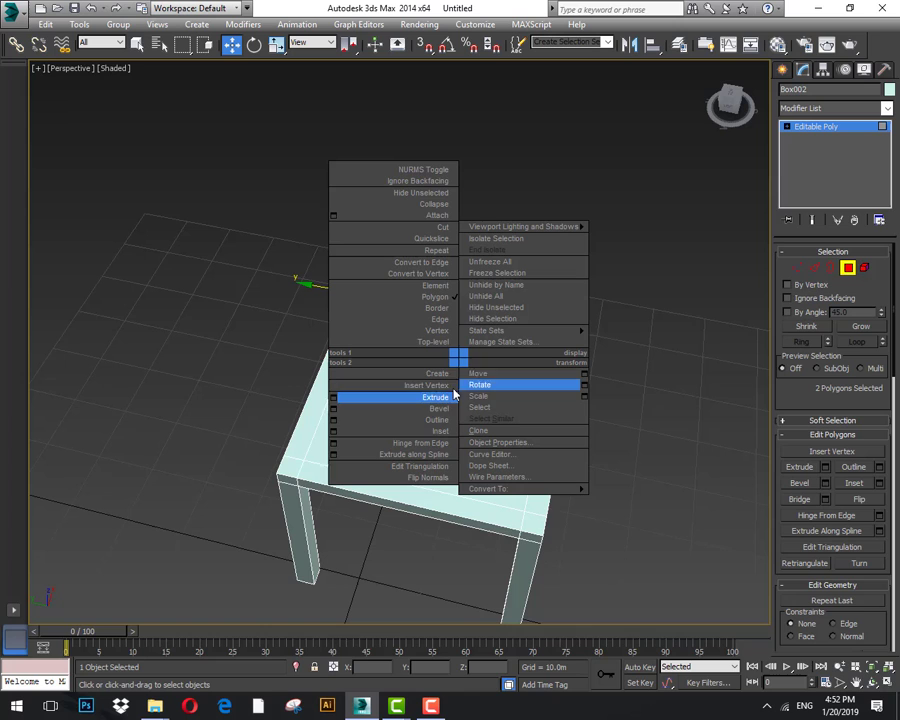
click(333, 401)
scroll(463, 503, down, 4)
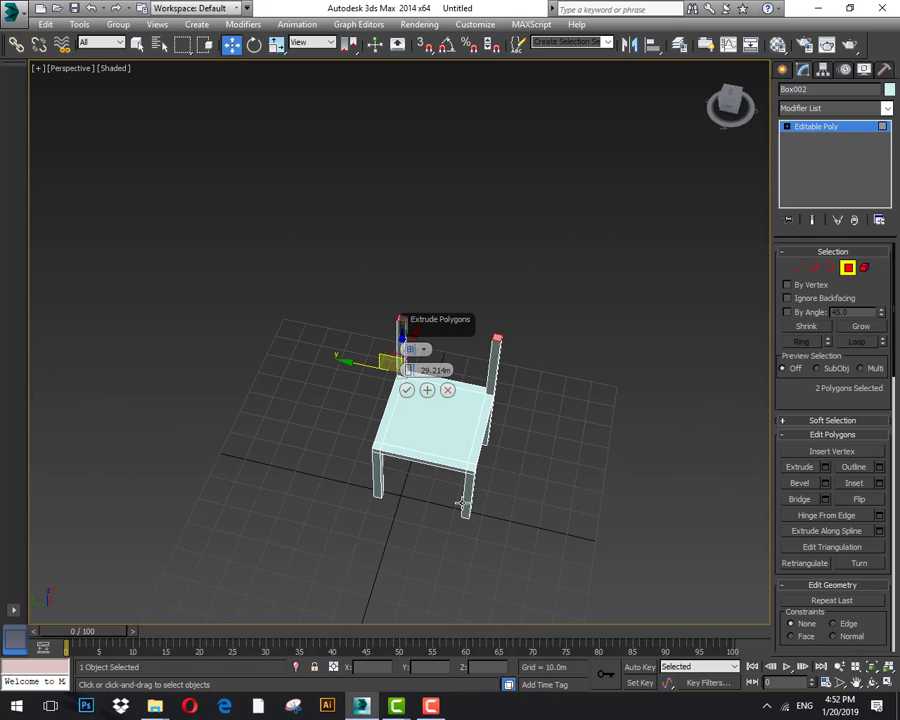
alt+middle_drag(441, 460, 460, 430)
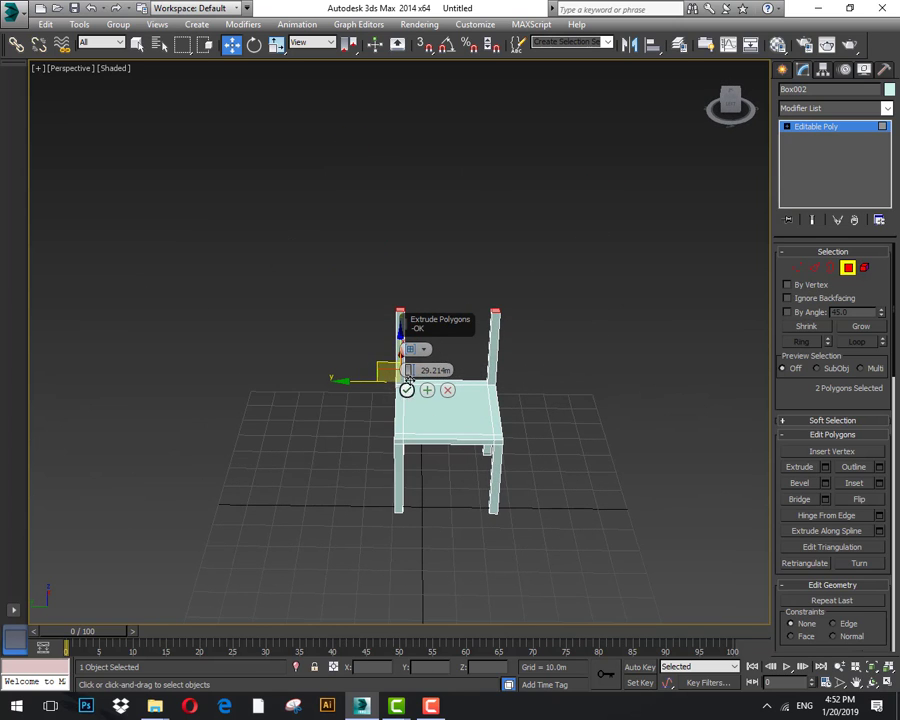
drag(409, 369, 409, 362)
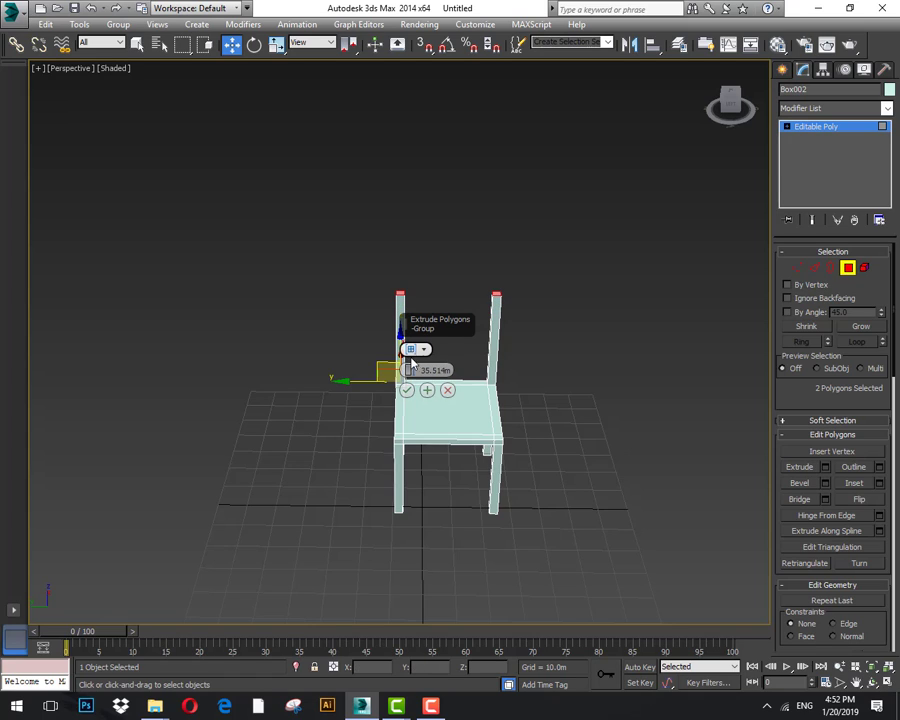
click(406, 390)
click(552, 404)
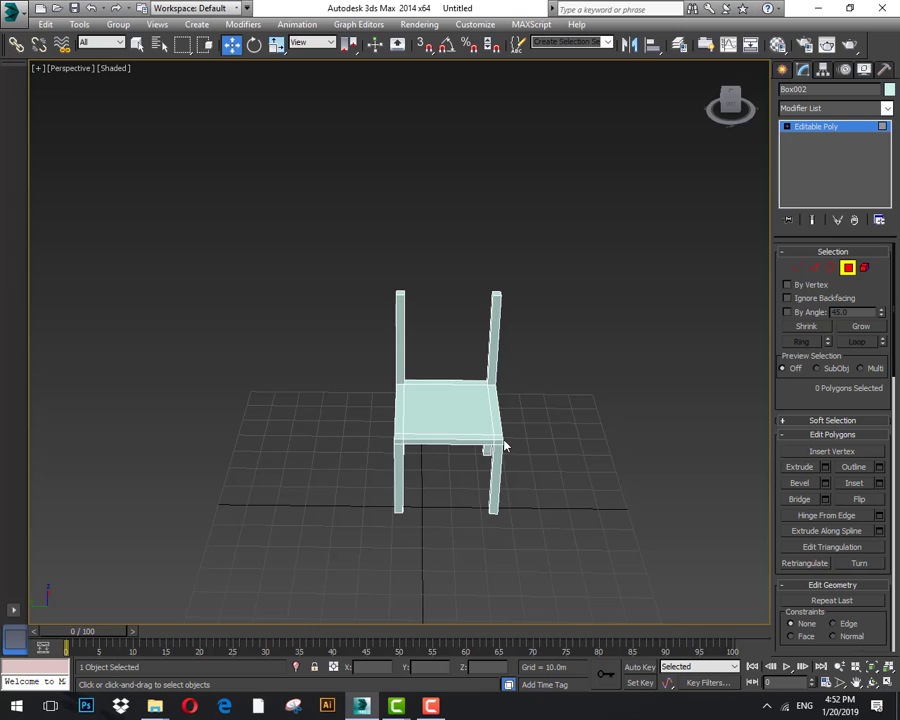
Switch to edge editing and select the rings of vertical edges on both backrest posts.
alt+middle_drag(502, 444, 469, 396)
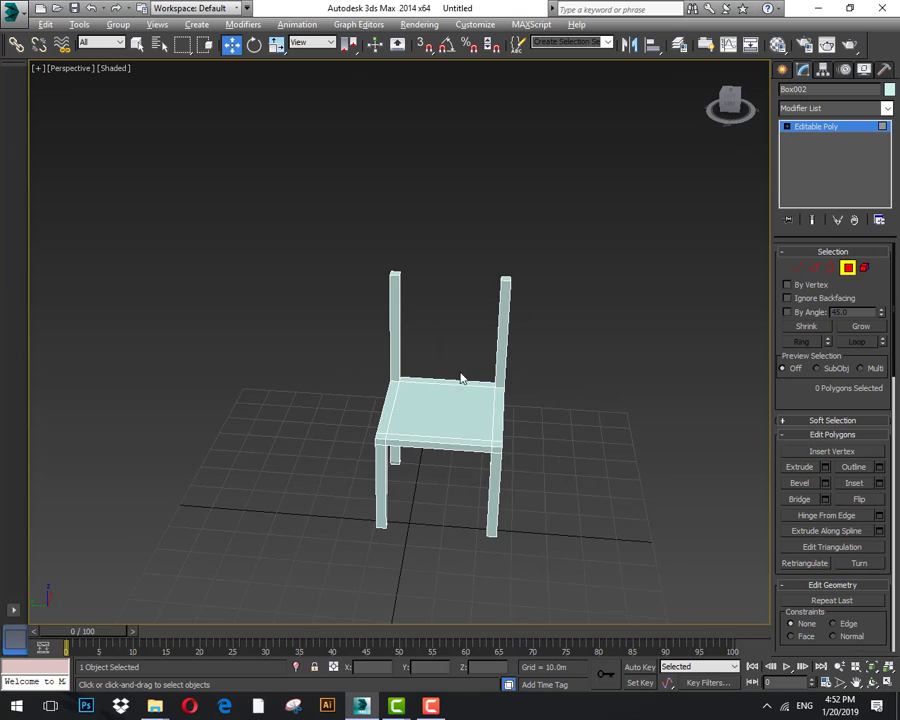
scroll(462, 360, up, 5)
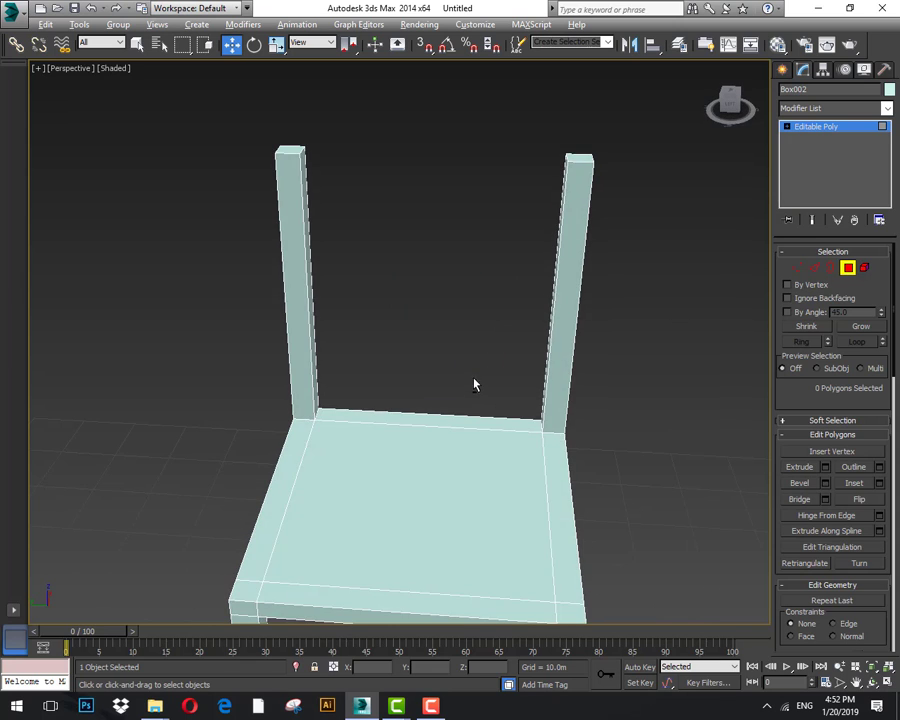
alt+middle_drag(474, 384, 472, 346)
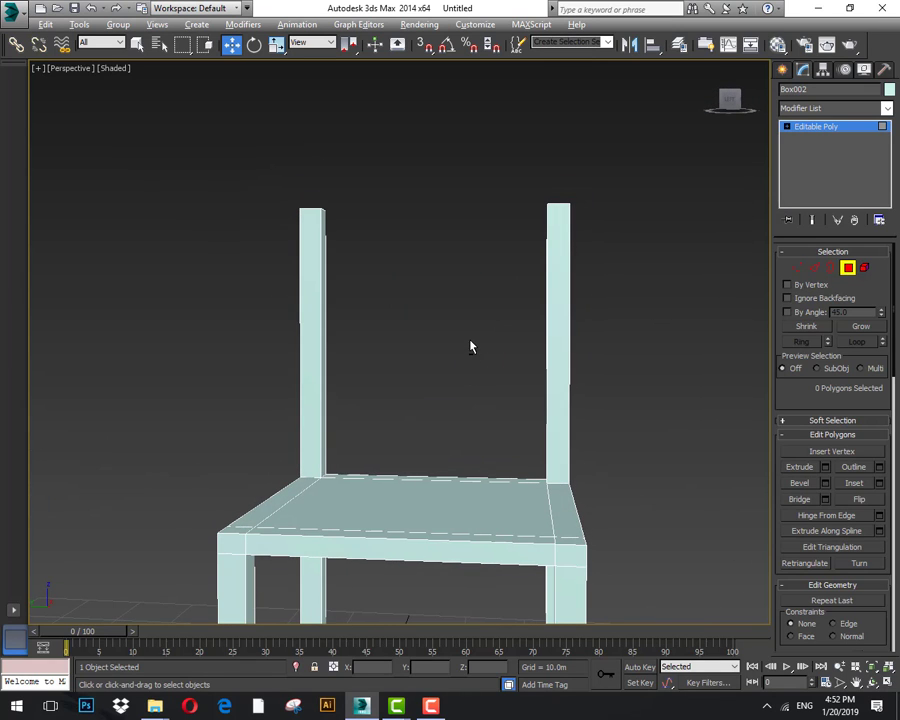
click(548, 358)
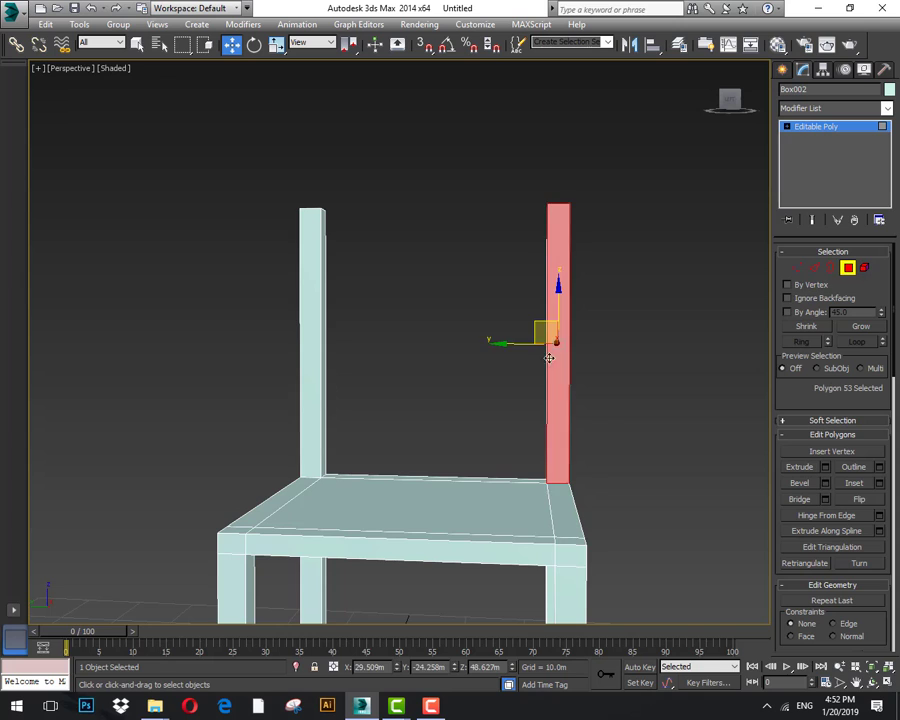
middle_drag(562, 398, 502, 413)
click(848, 267)
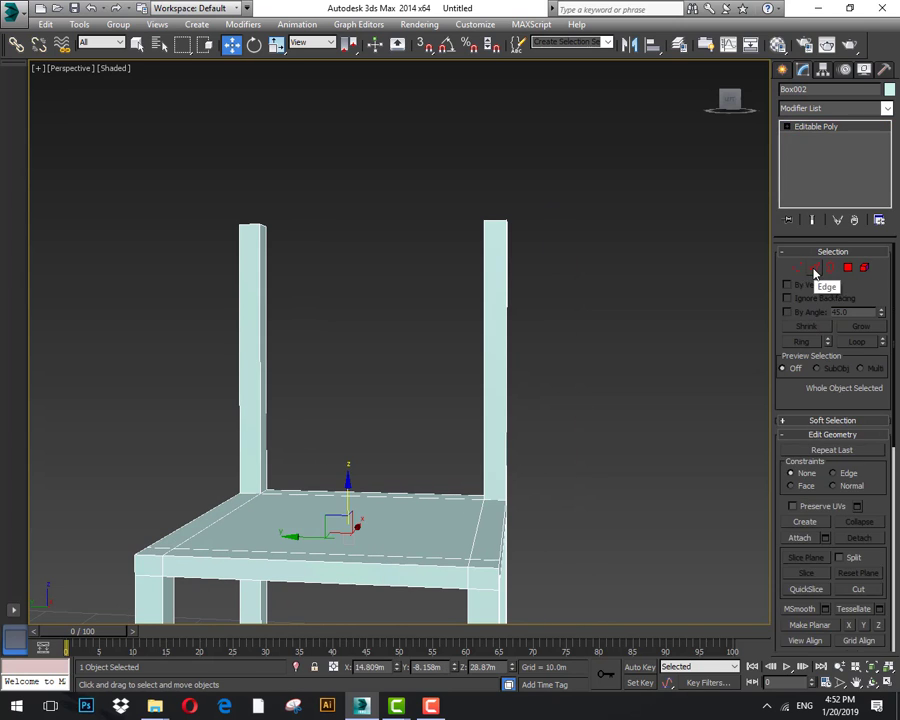
click(814, 267)
click(484, 318)
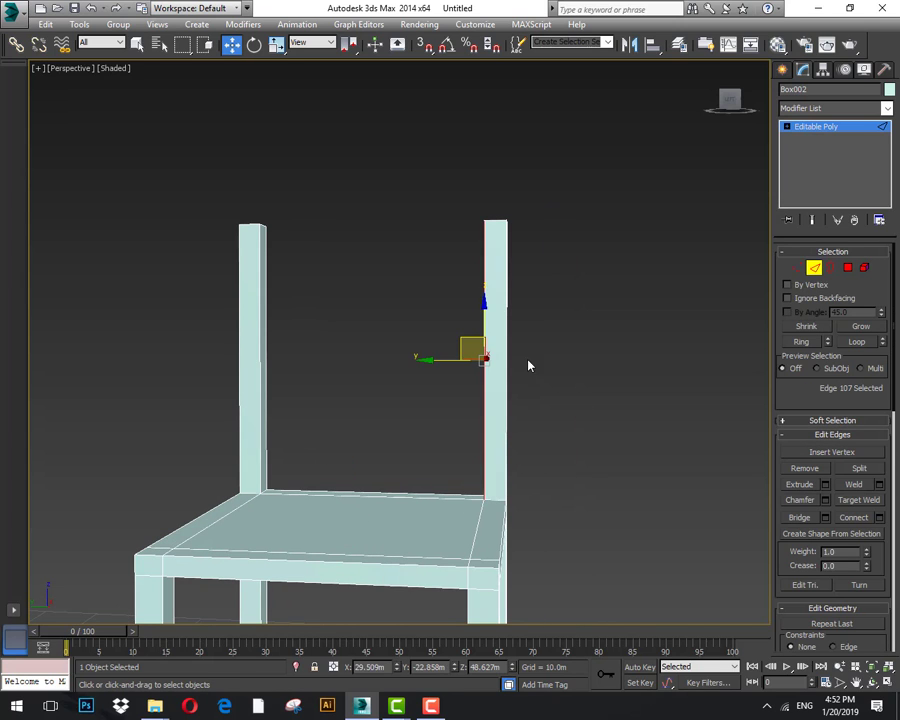
click(800, 342)
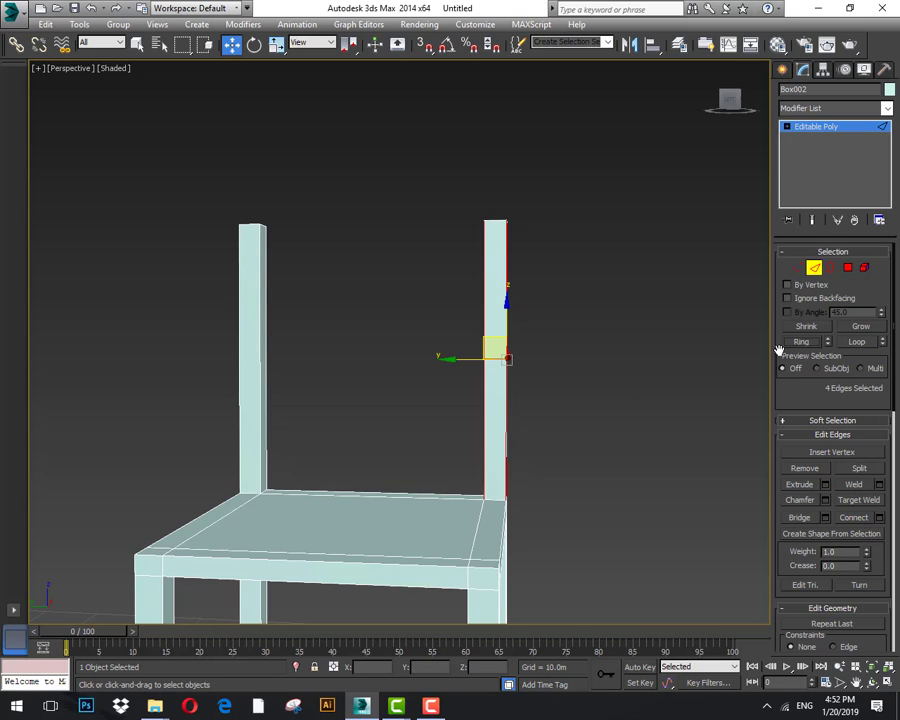
ctrl+click(259, 376)
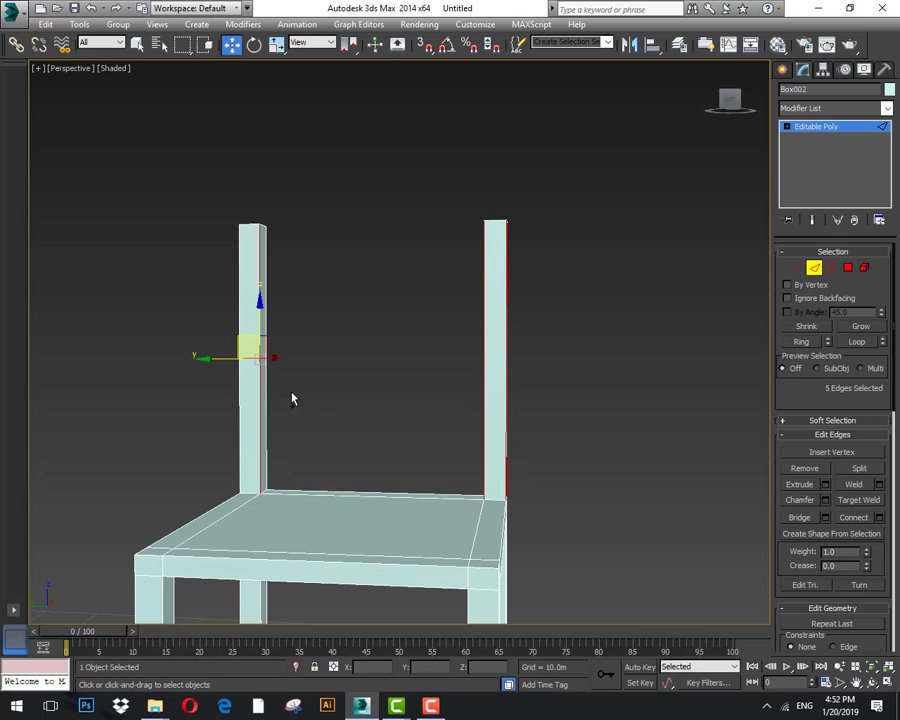
click(800, 342)
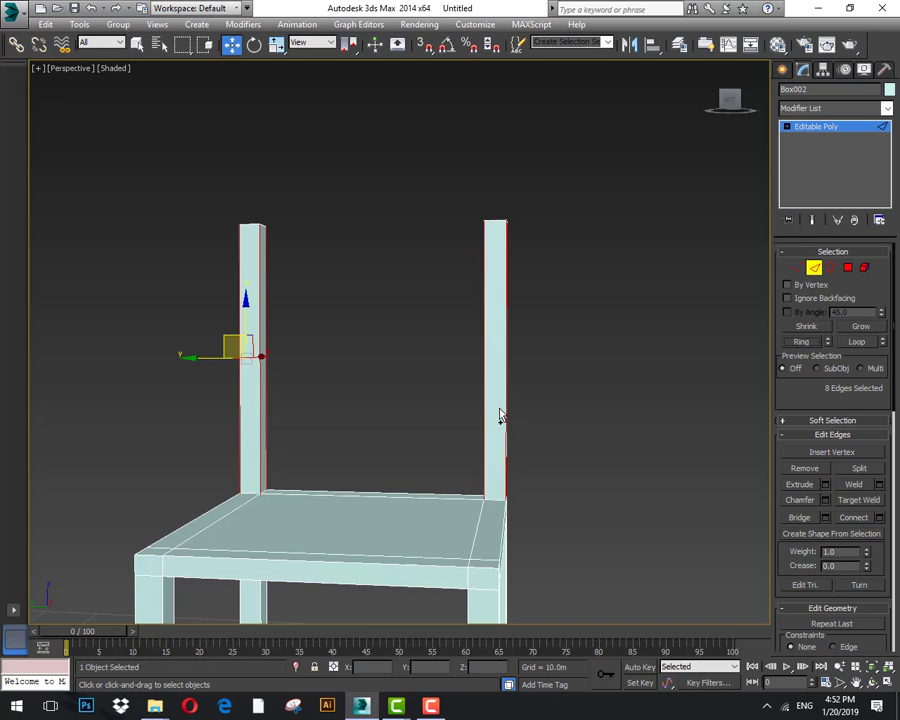
Connect the posts' vertical edges with 1 segment, a pinch of 80 and a slide of 81.
right_click(486, 378)
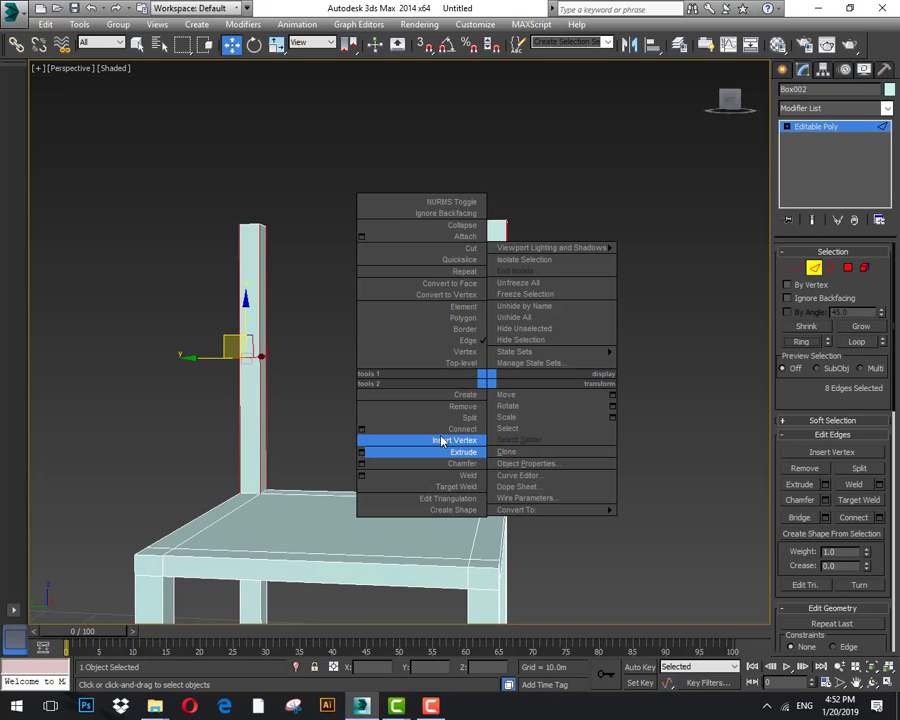
click(362, 430)
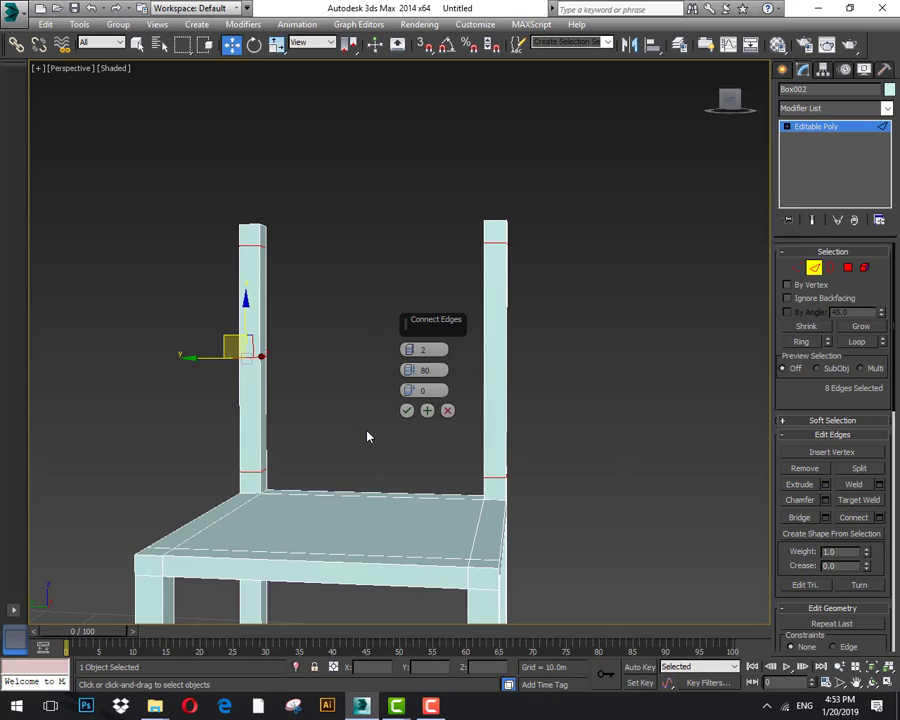
click(414, 354)
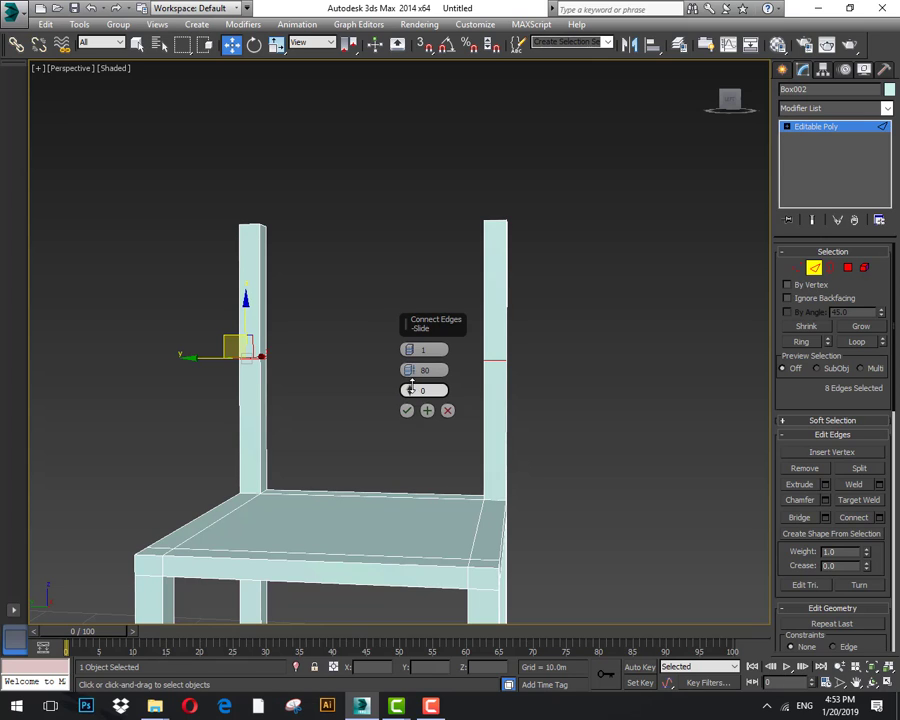
drag(411, 388, 401, 157)
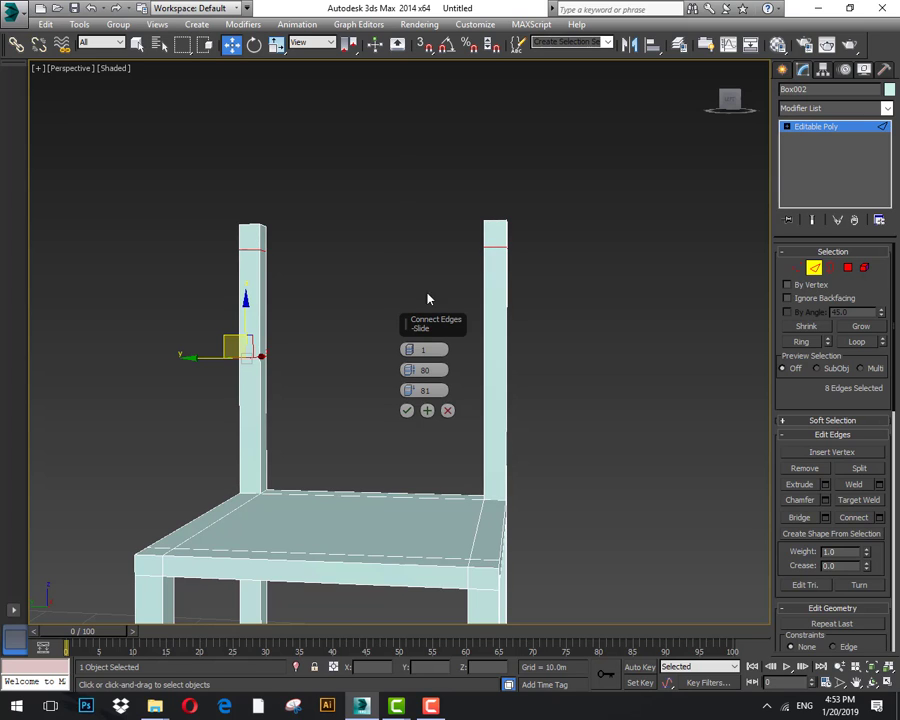
click(407, 410)
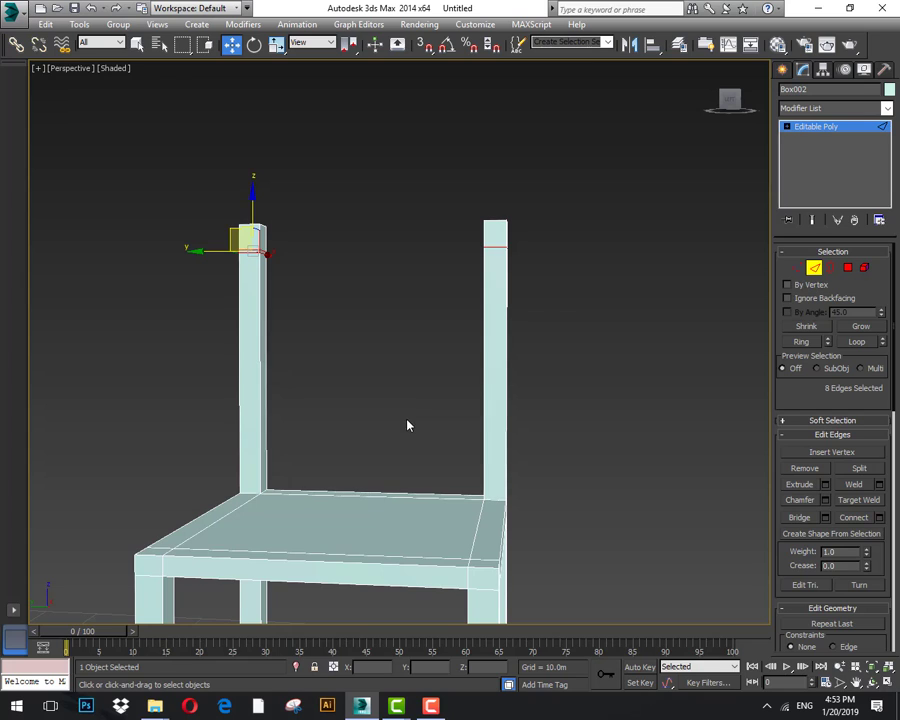
Bridge the facing inner polygons at the upper ends of the two backrest posts to form the top rail.
click(410, 422)
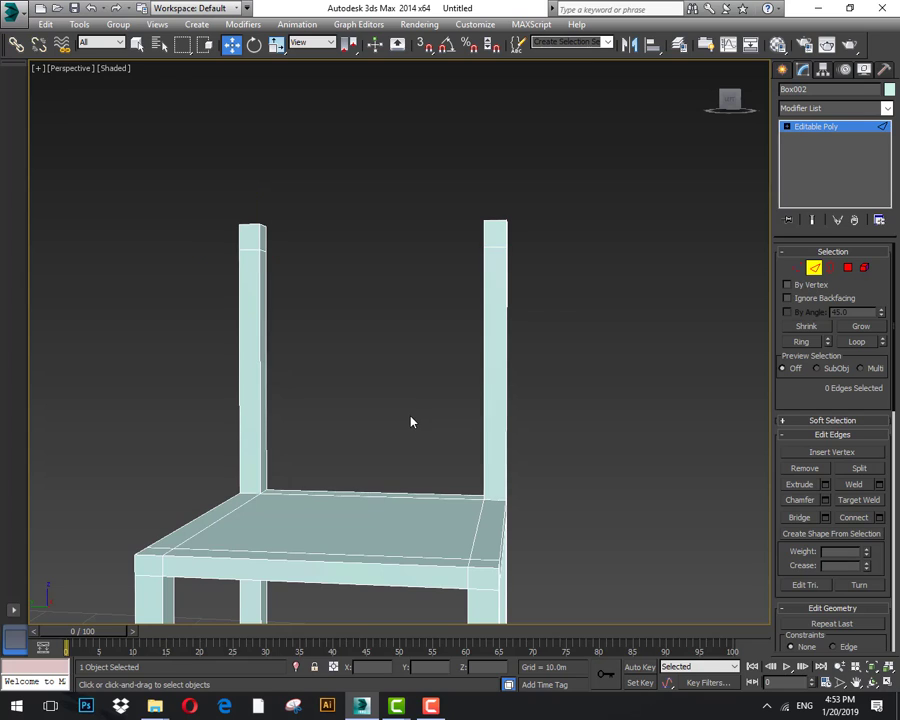
click(848, 267)
click(411, 323)
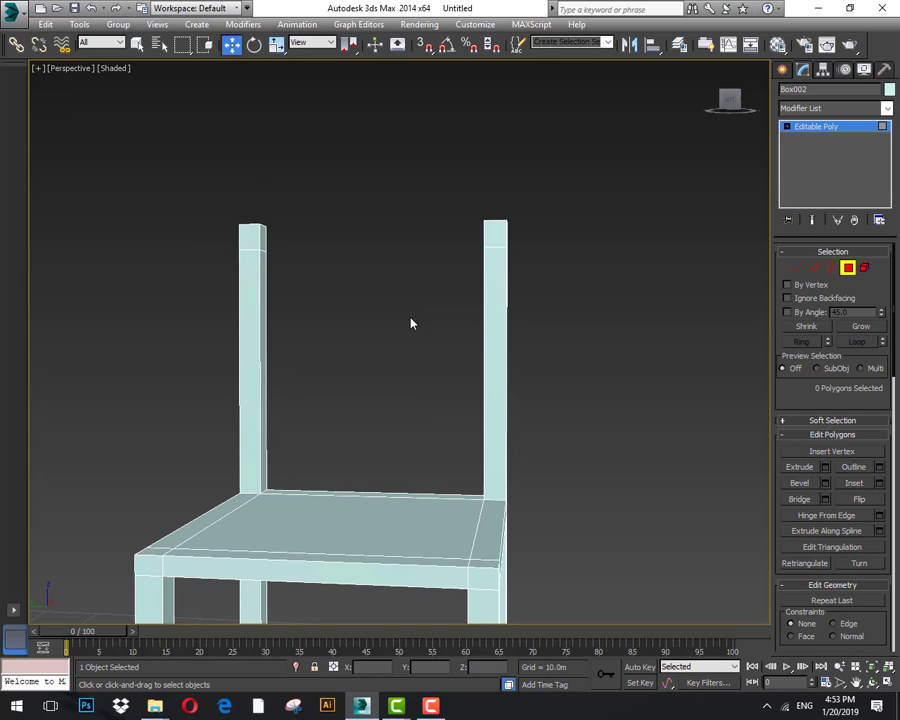
click(258, 236)
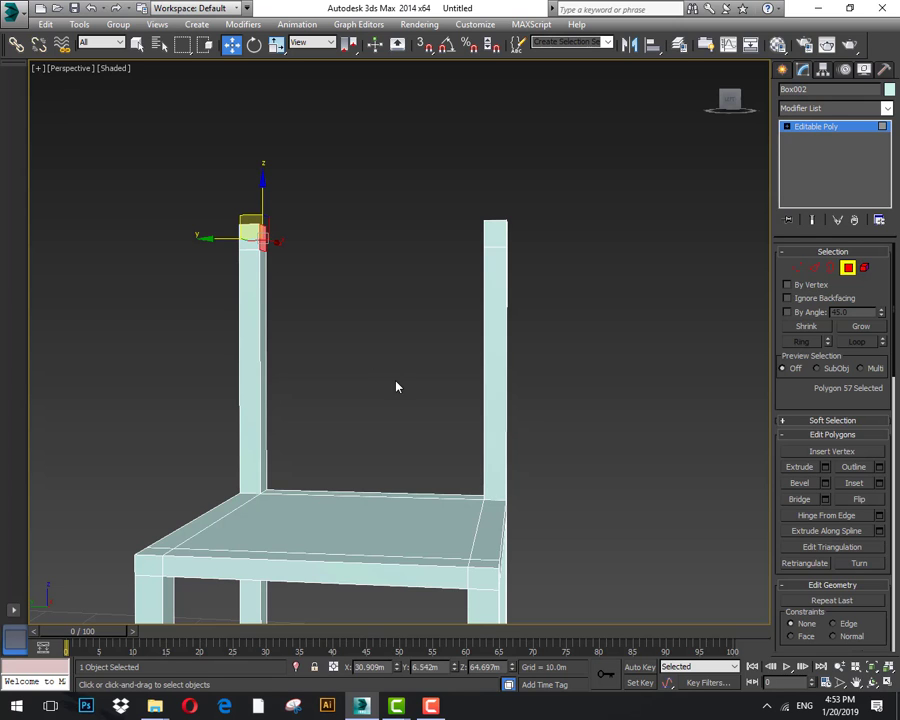
alt+middle_drag(424, 398, 474, 392)
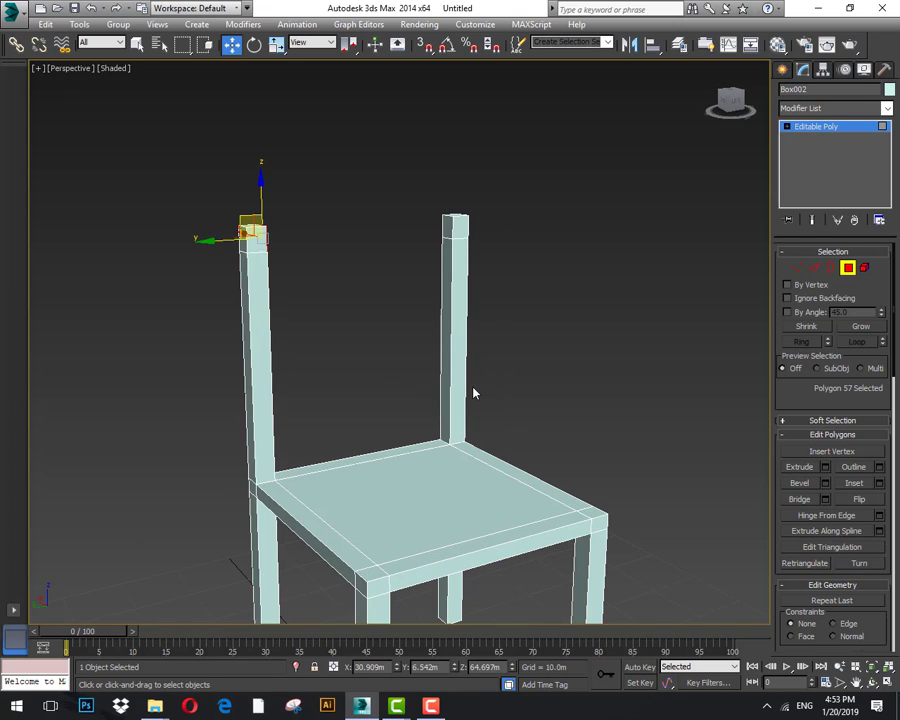
ctrl+click(449, 227)
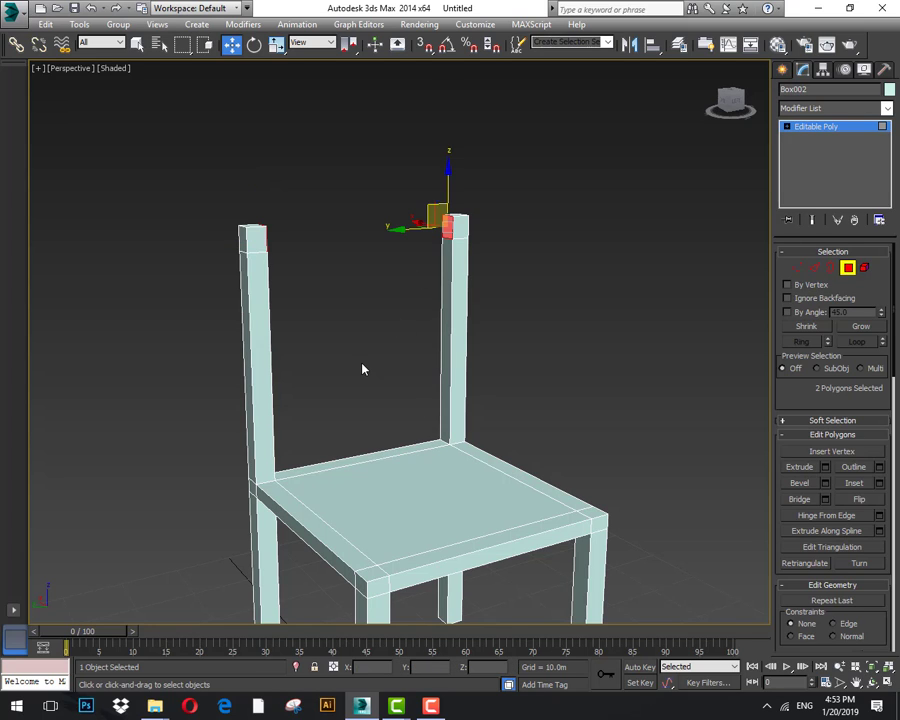
click(799, 499)
click(538, 341)
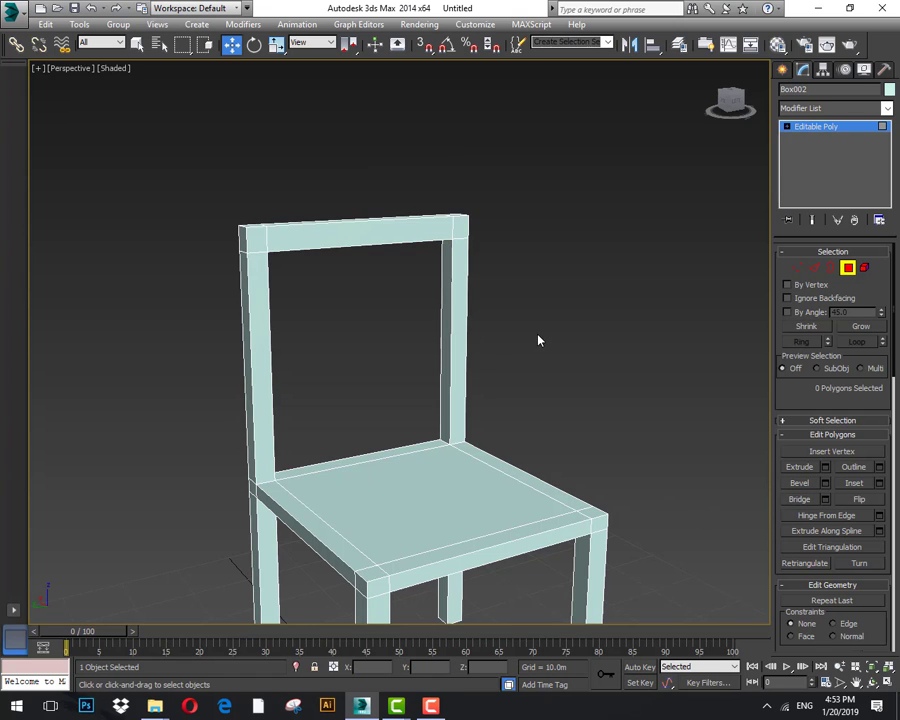
alt+middle_drag(522, 334, 494, 352)
scroll(476, 328, up, 5)
scroll(503, 365, down, 4)
scroll(503, 365, down, 3)
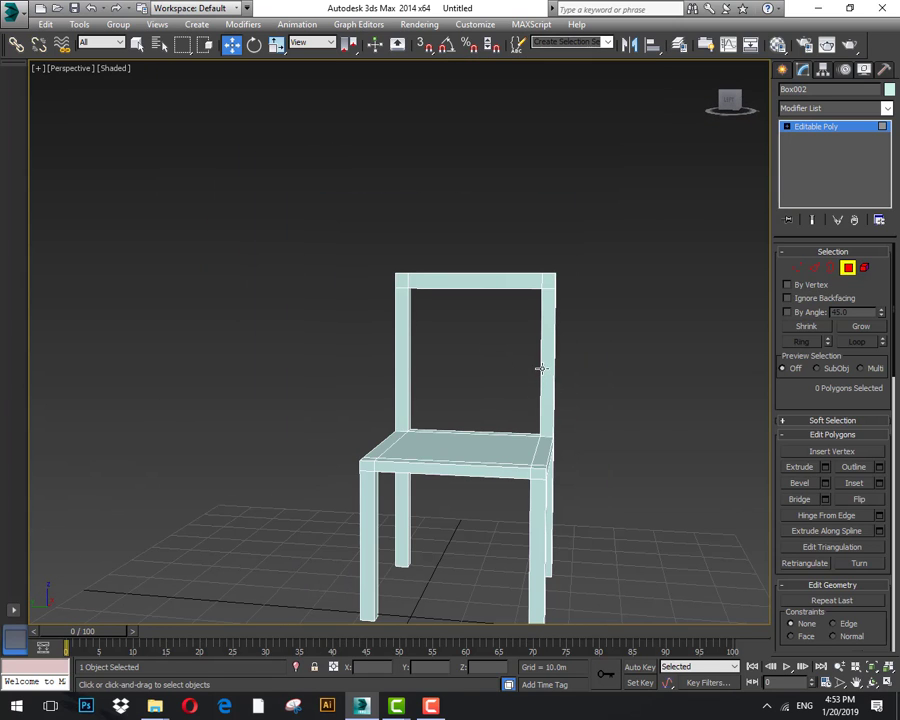
click(541, 368)
click(587, 406)
click(848, 267)
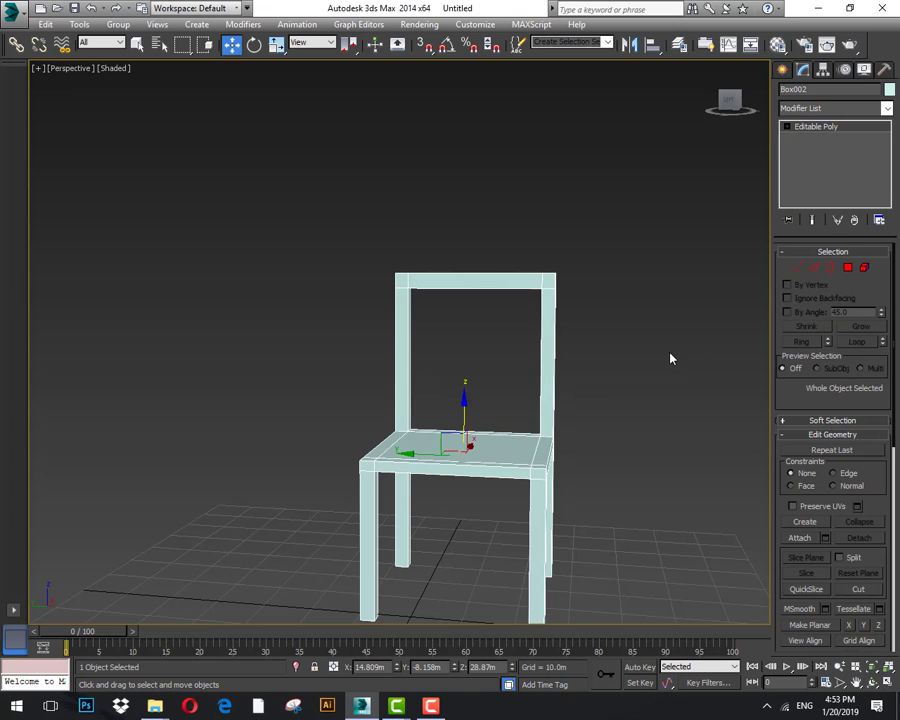
middle_drag(670, 358, 651, 428)
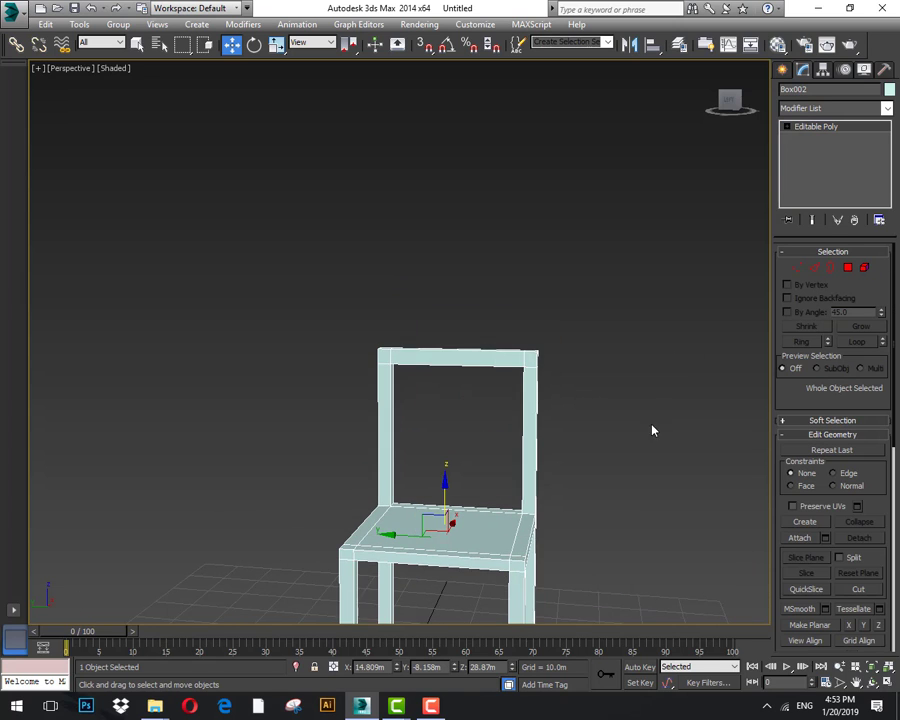
click(543, 452)
click(528, 447)
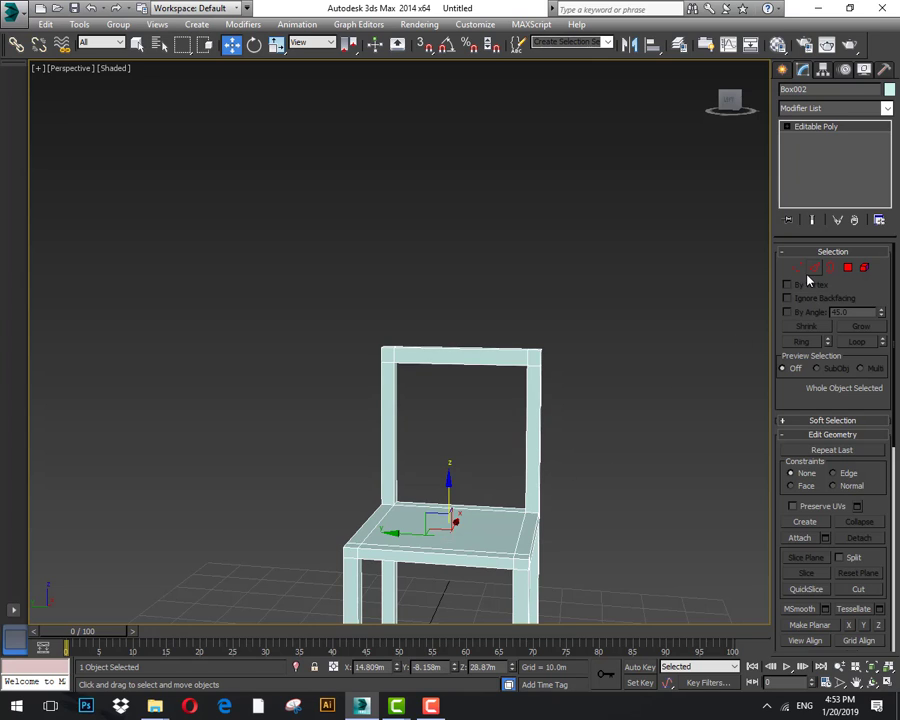
Switch to edge editing and select the rings of vertical edges on both backrest posts below the top rail.
key(2)
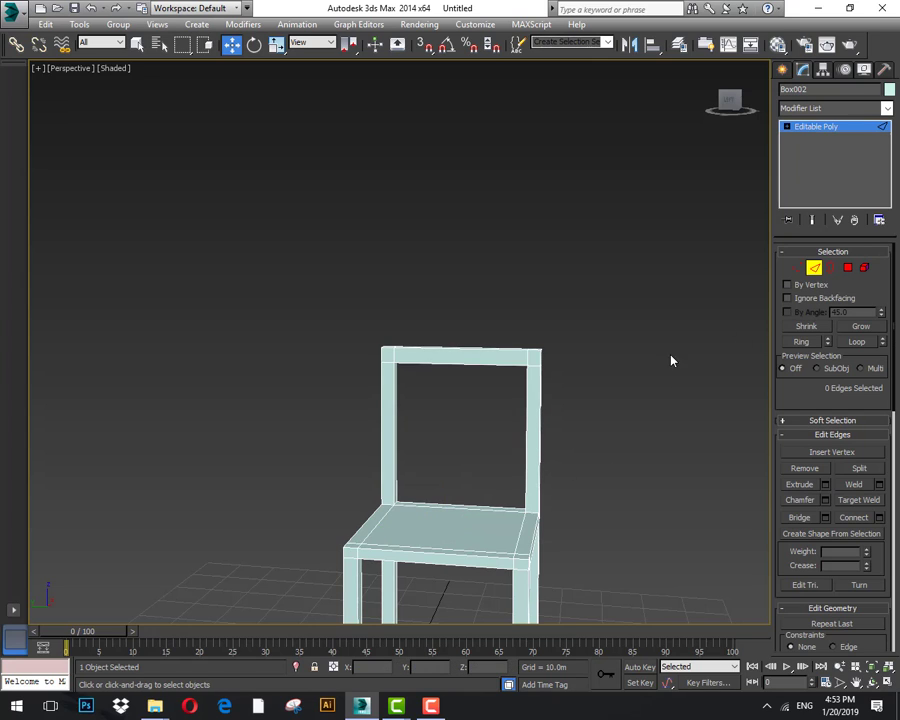
click(540, 433)
scroll(572, 422, up, 5)
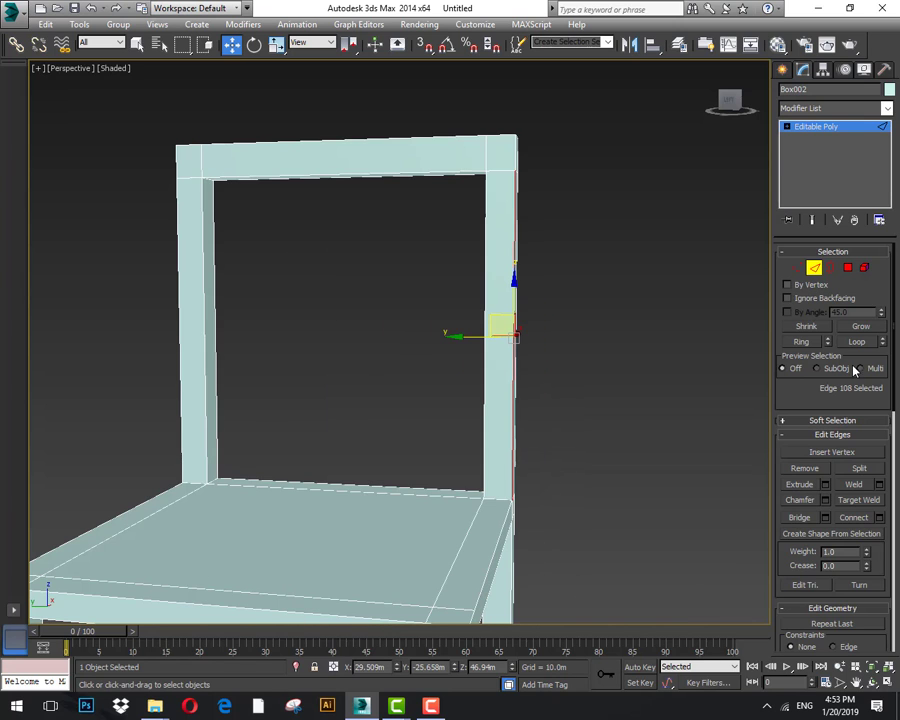
click(805, 342)
scroll(573, 402, down, 3)
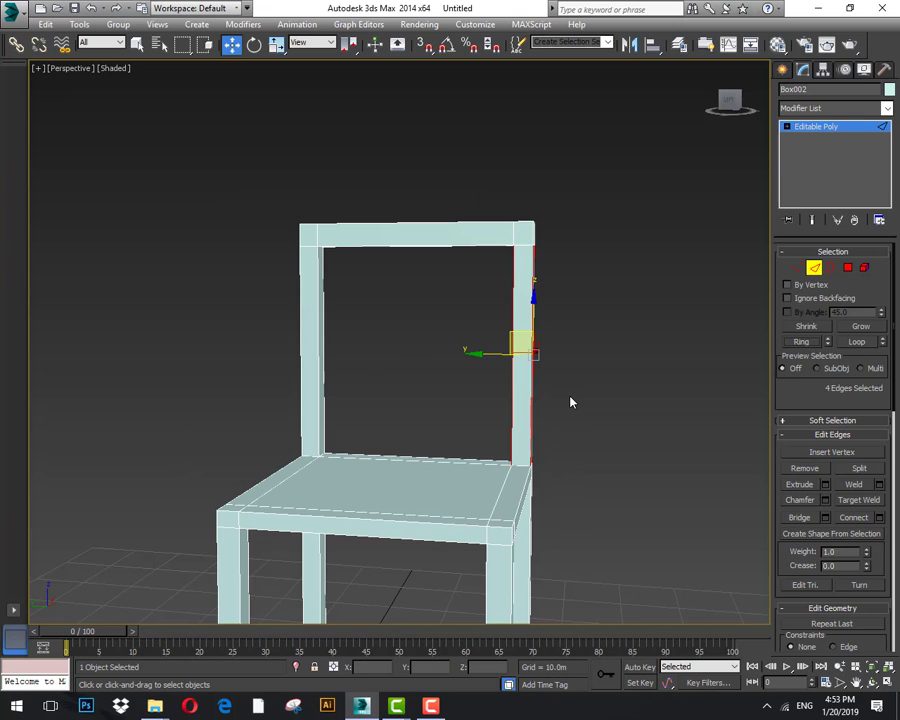
ctrl+click(319, 393)
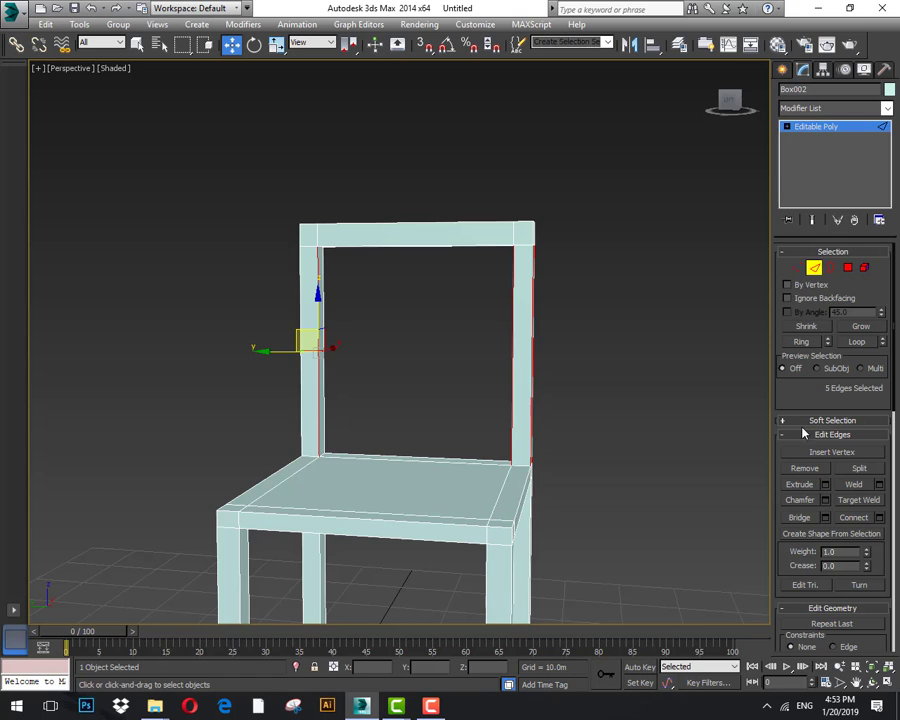
click(801, 342)
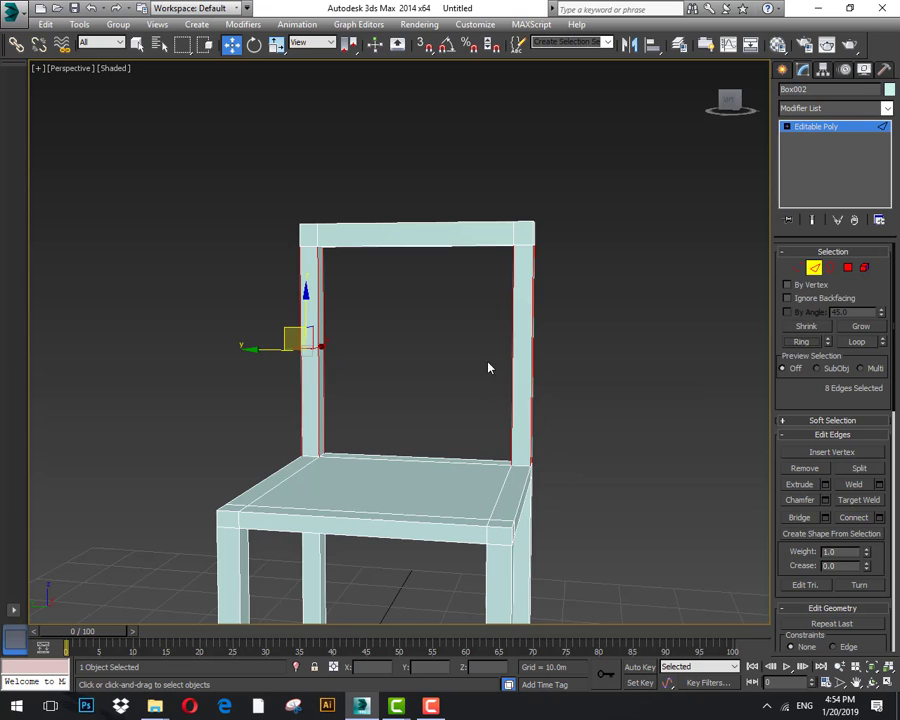
Connect the selected post edges with 2 segments, a pinch of -61 and a slide of 34, and clear the selection.
right_click(480, 331)
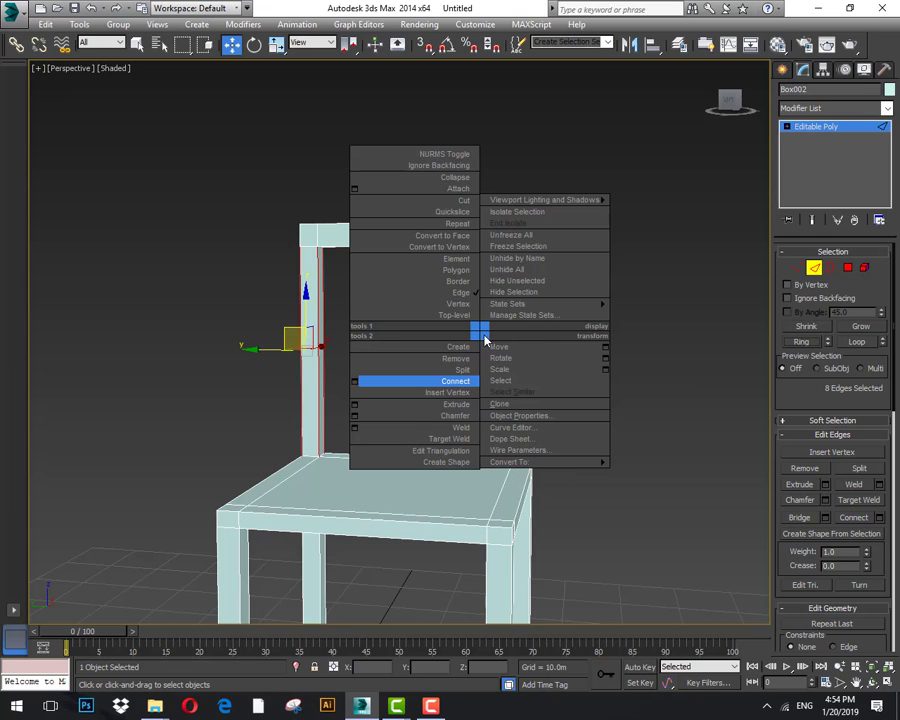
click(355, 382)
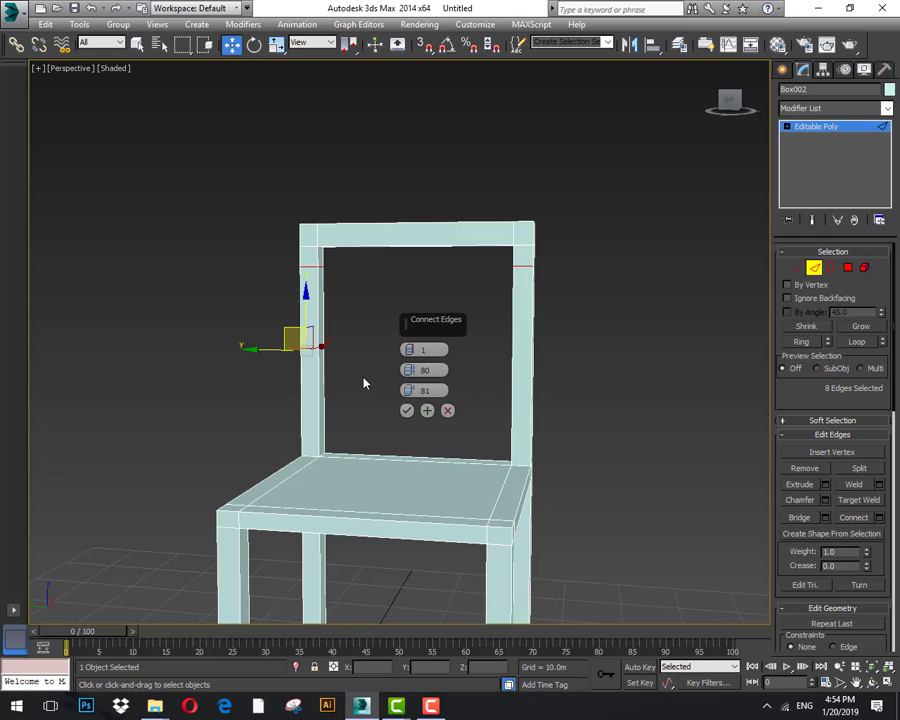
click(408, 349)
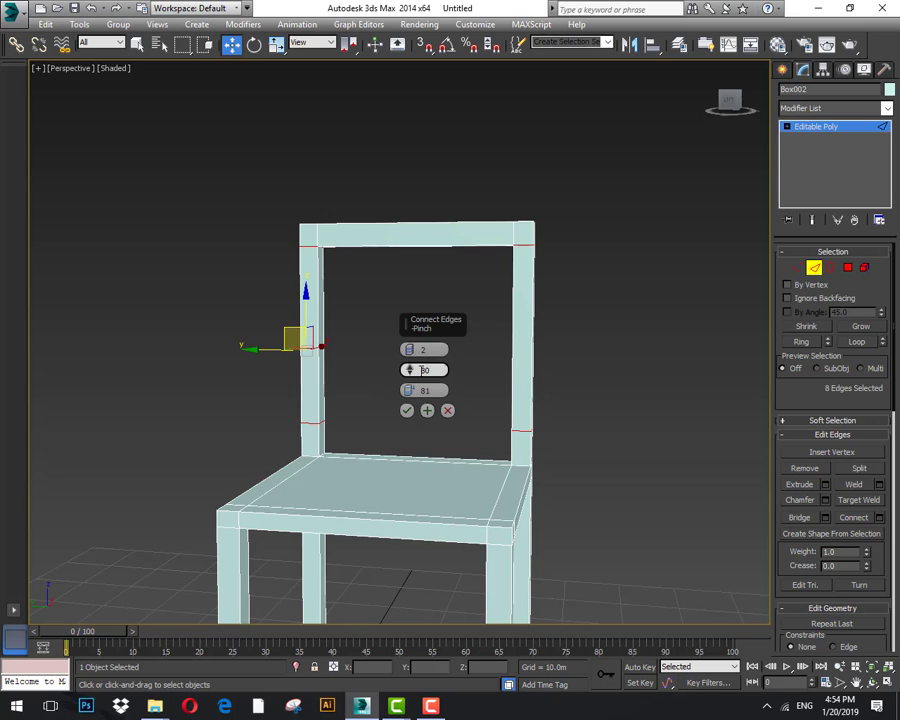
drag(409, 397, 422, 460)
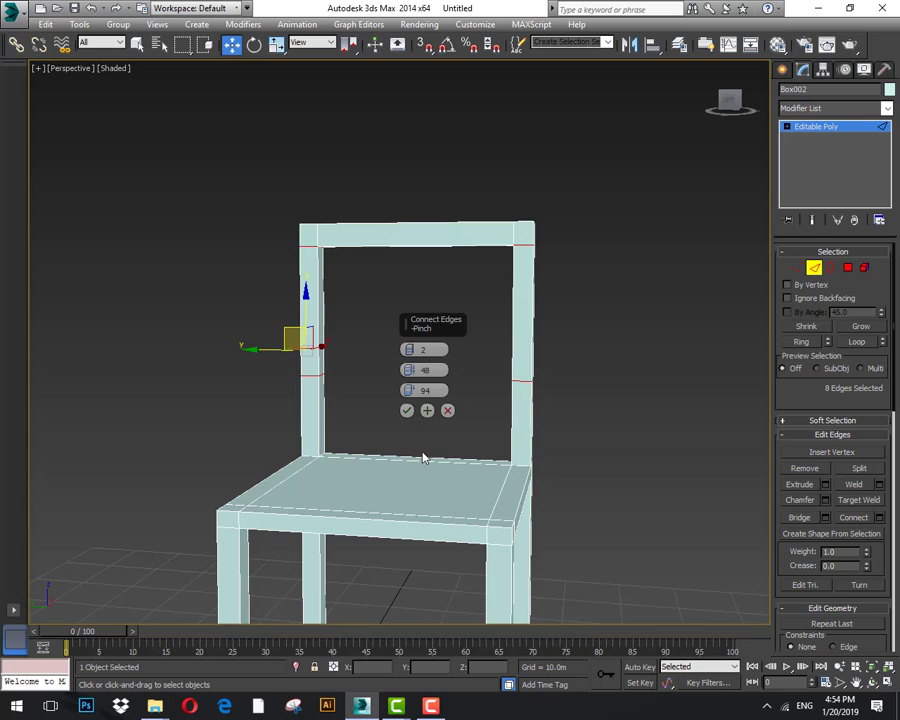
drag(410, 398, 446, 563)
drag(409, 369, 450, 656)
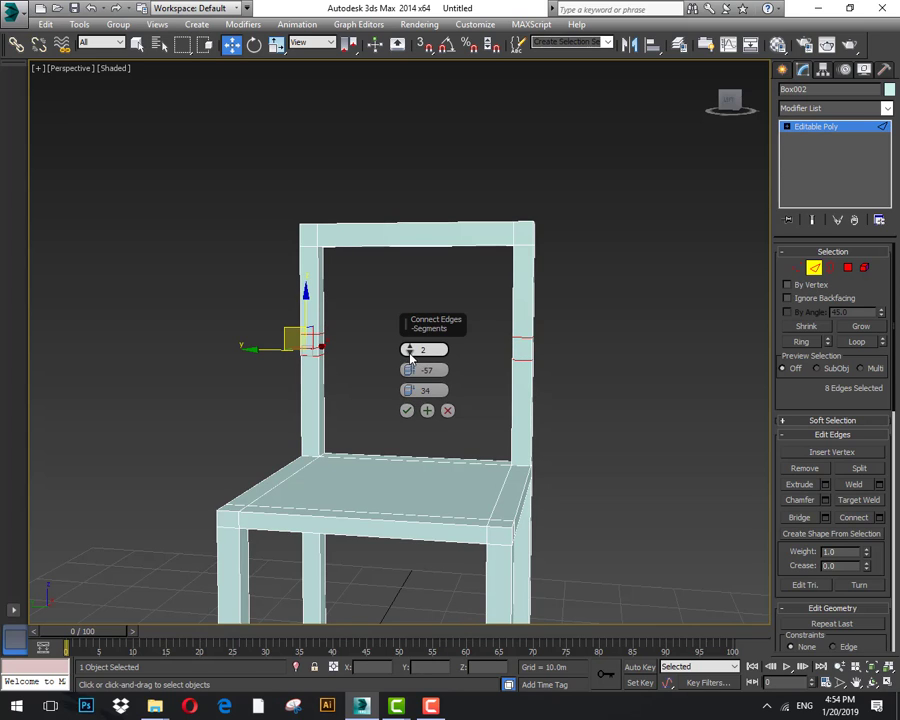
drag(409, 353, 408, 350)
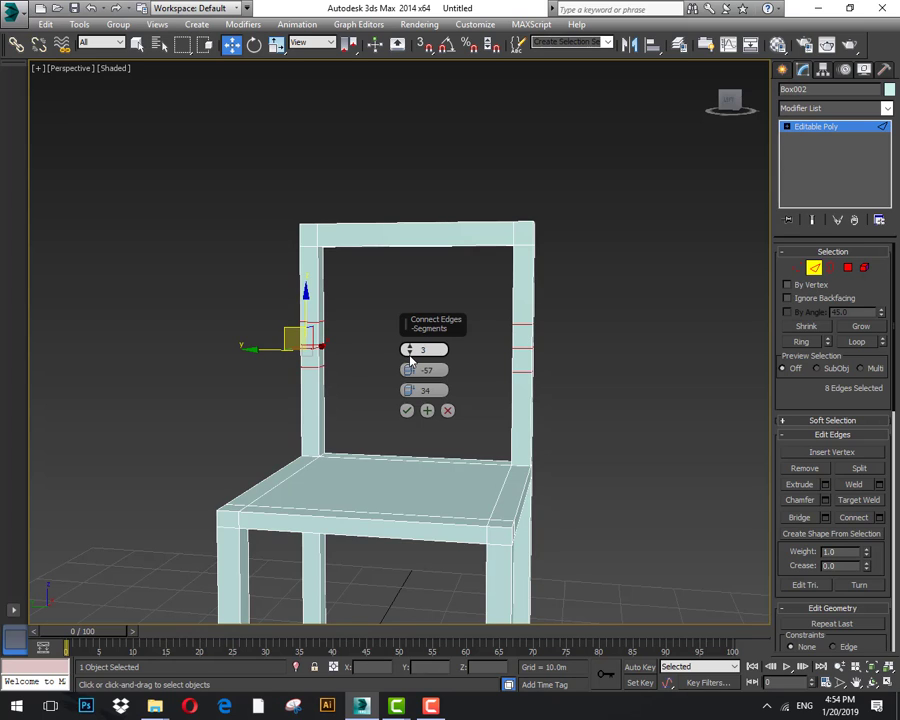
click(409, 353)
drag(411, 376, 411, 389)
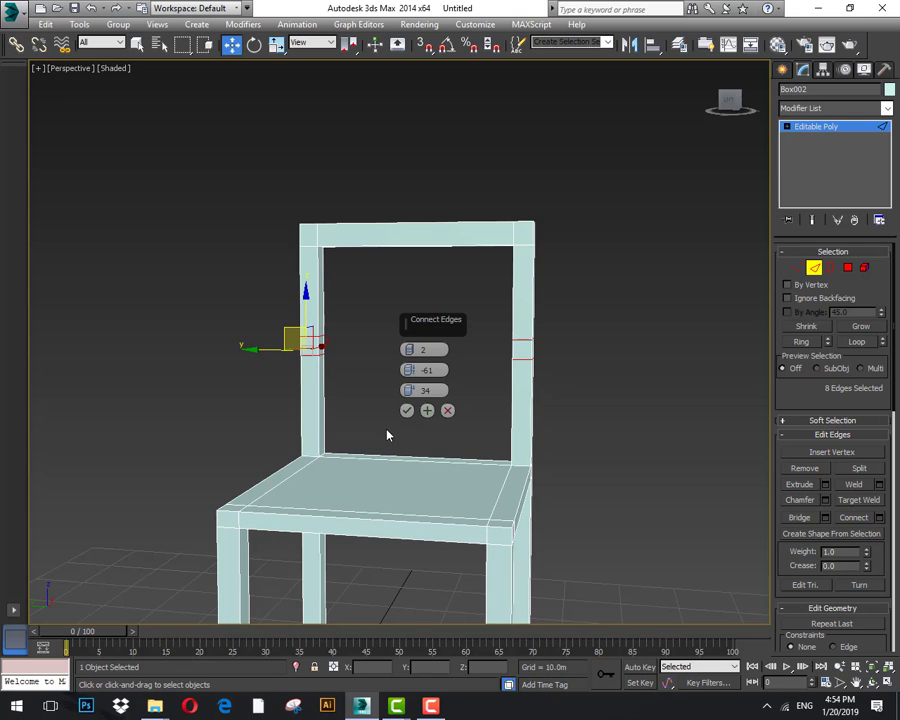
click(407, 411)
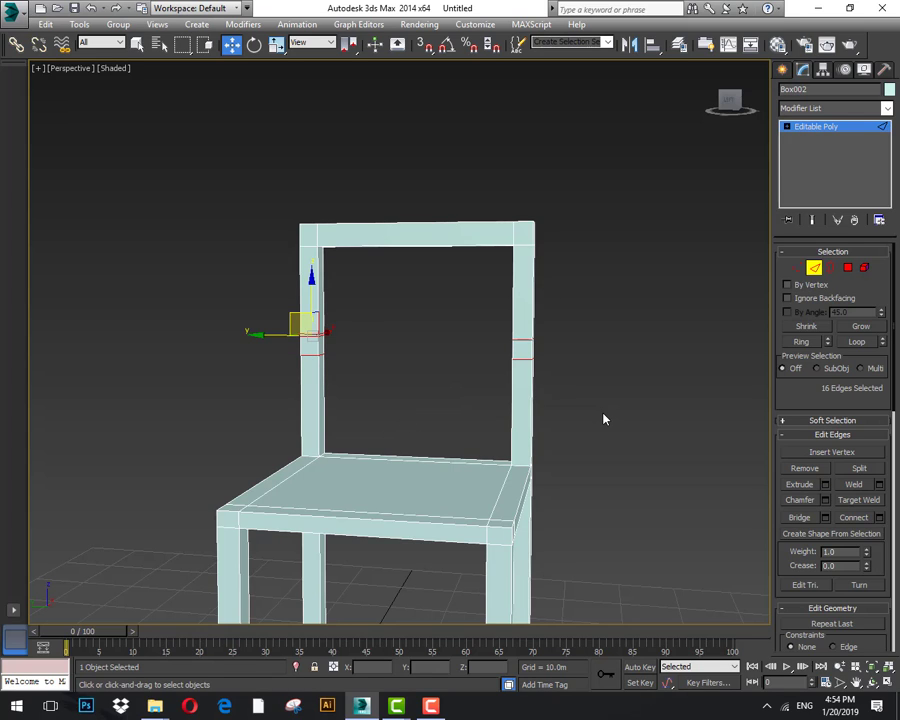
click(603, 419)
Bridge the small facing inner polygons midway up the two backrest posts to form the middle rail.
click(848, 268)
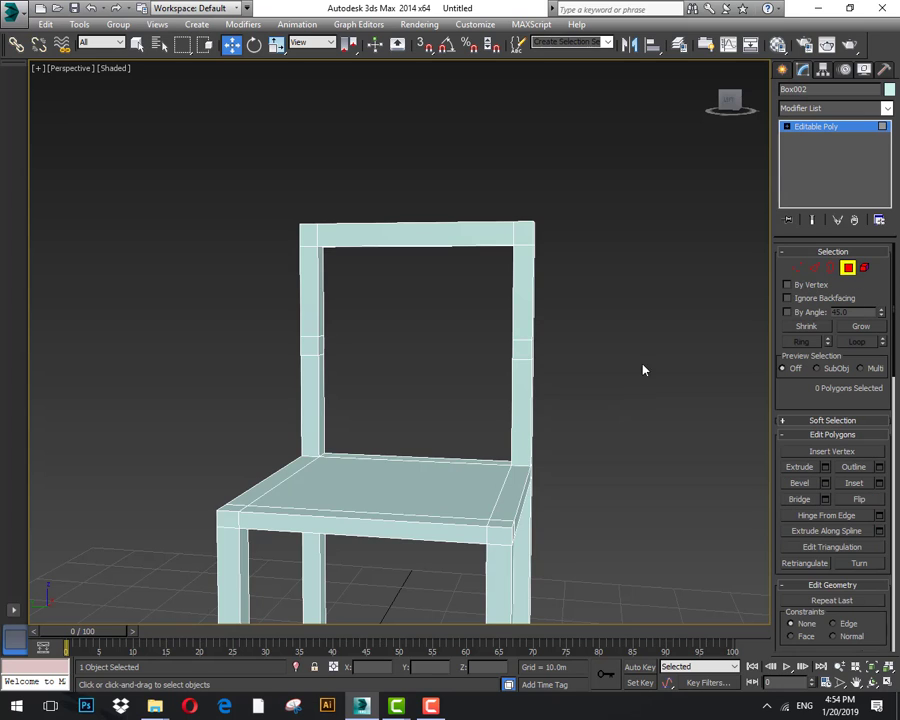
click(322, 347)
click(386, 397)
alt+middle_drag(382, 396, 353, 365)
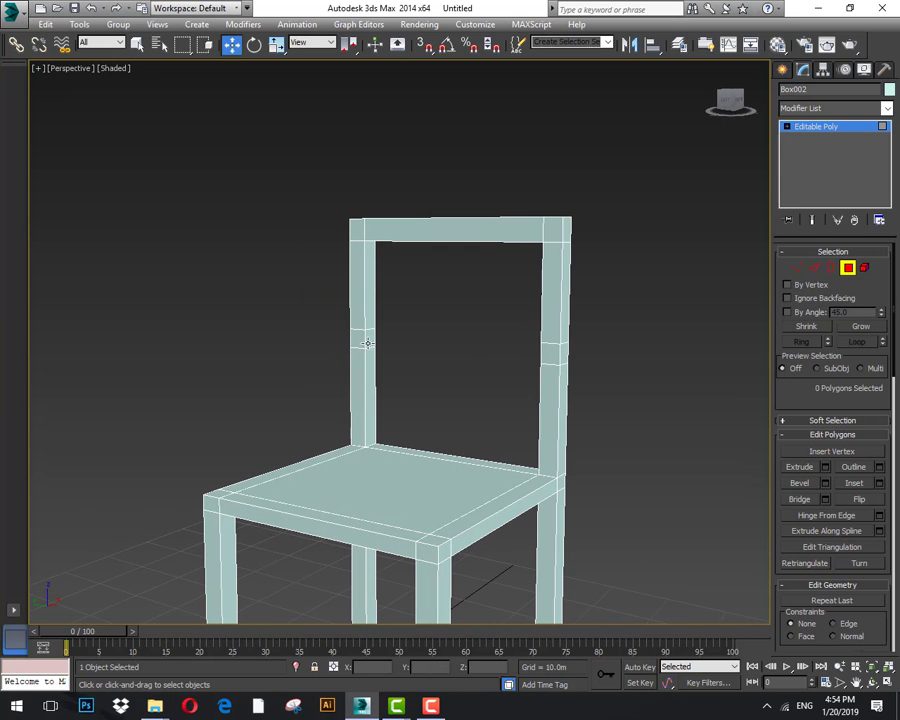
click(367, 343)
alt+middle_drag(404, 418, 510, 432)
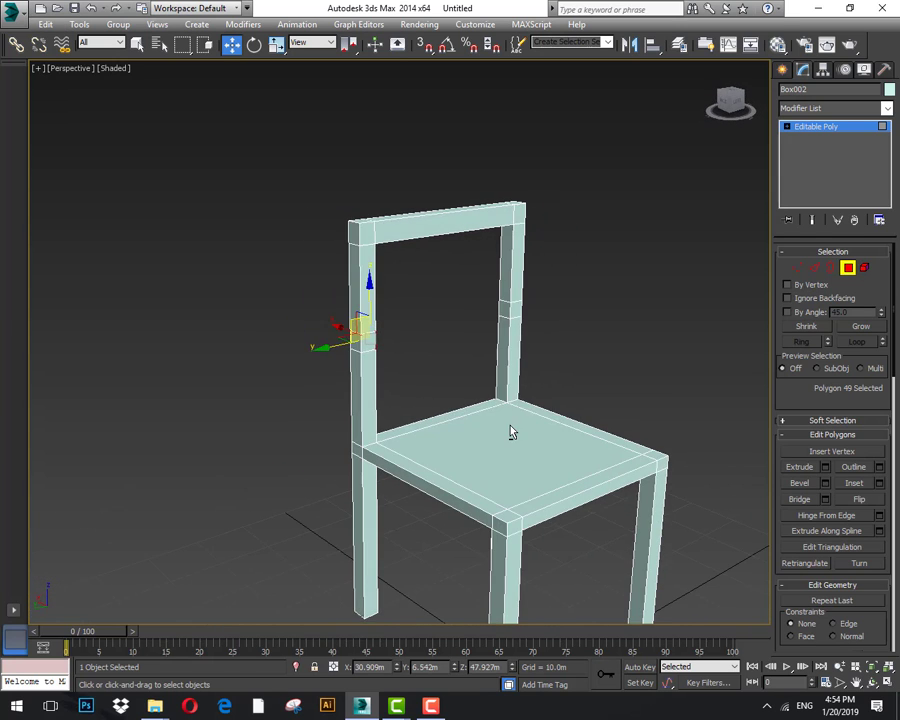
ctrl+click(507, 311)
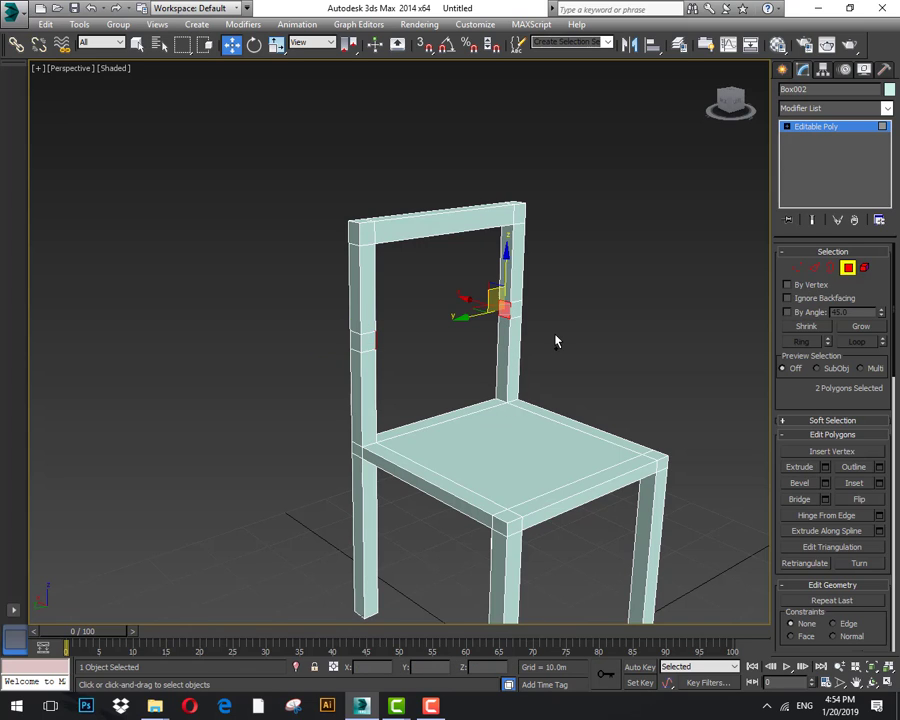
click(800, 502)
click(597, 366)
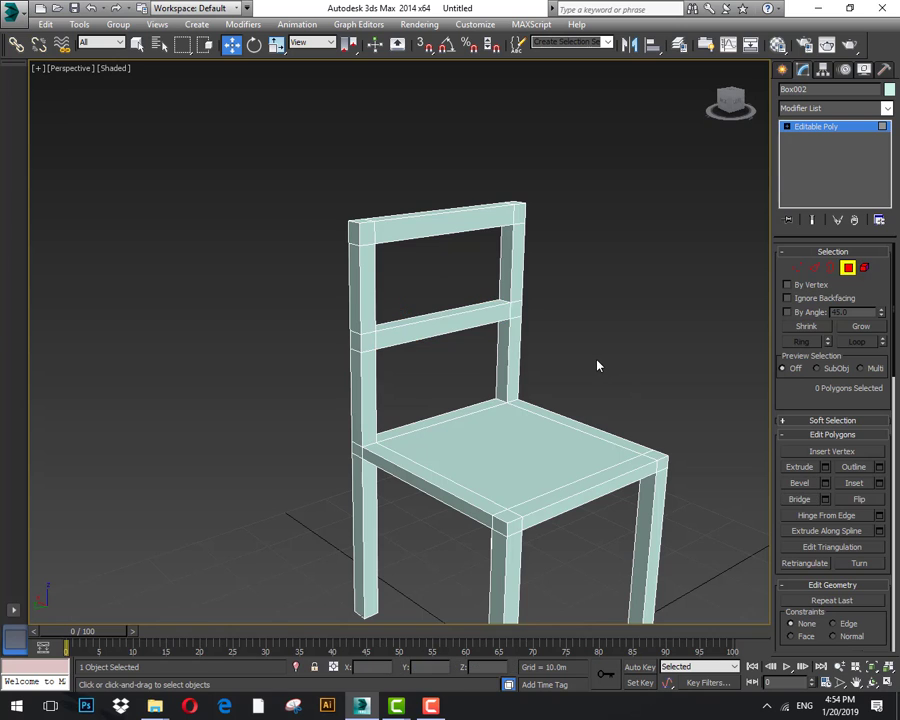
Inspect the chair's seat, legs and backrest rails from several angles.
alt+middle_drag(597, 366, 530, 359)
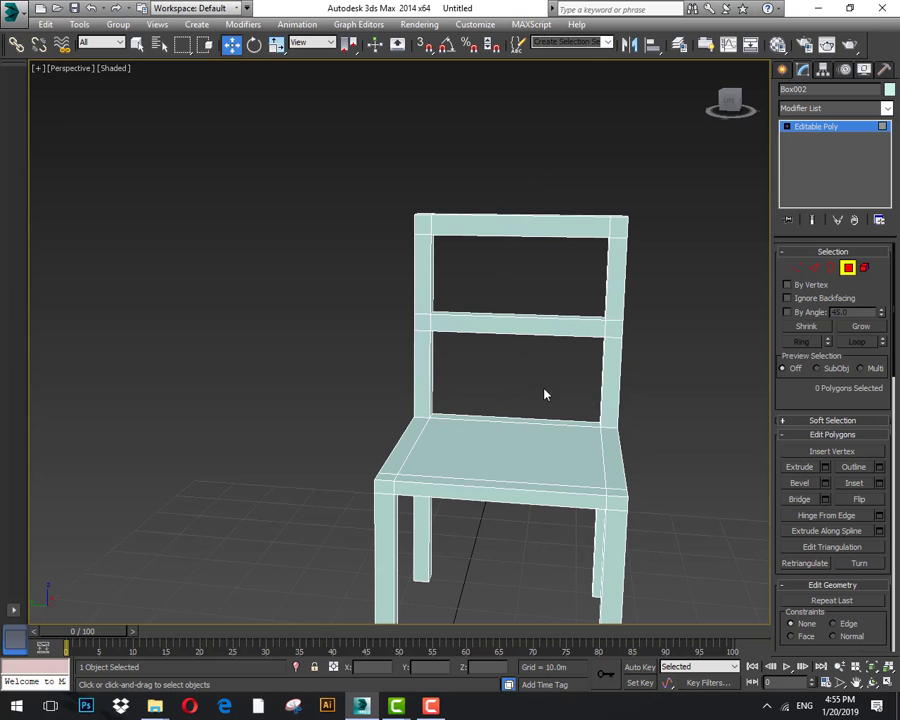
middle_drag(536, 380, 516, 420)
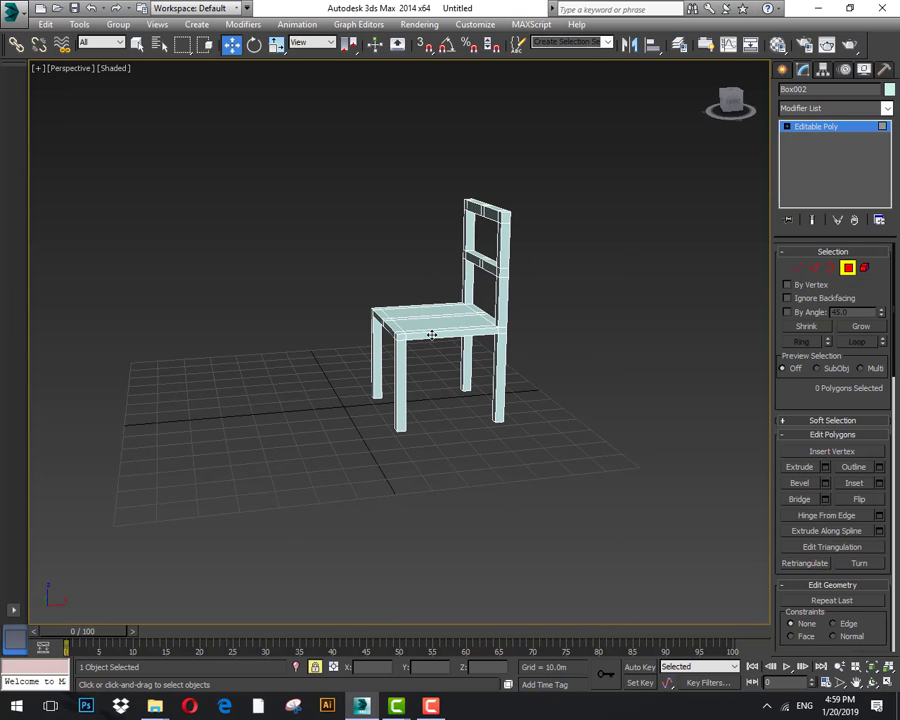
alt+middle_drag(435, 345, 450, 368)
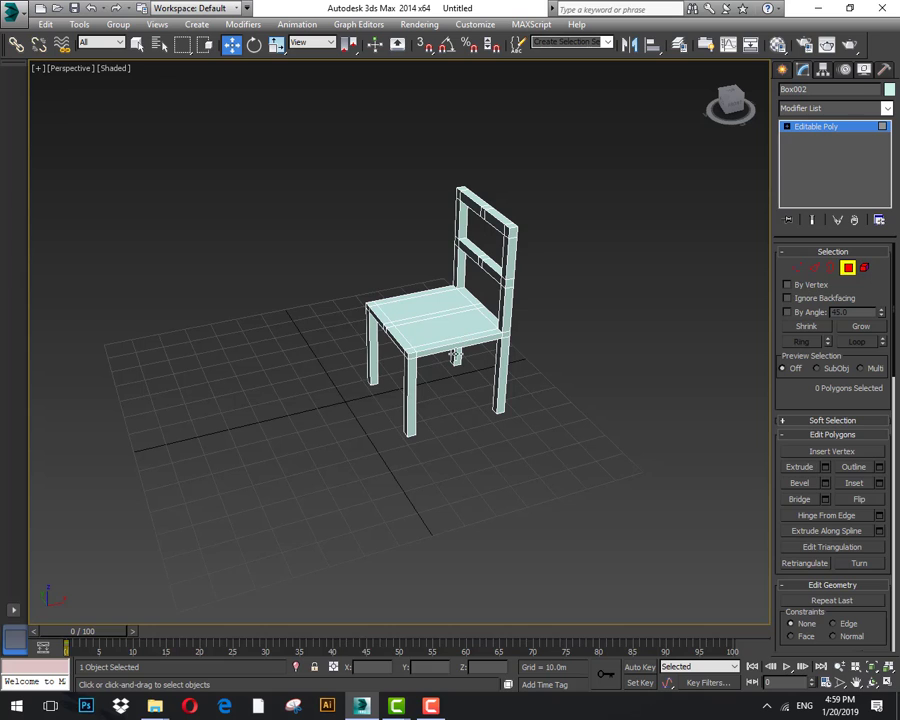
click(314, 666)
scroll(449, 368, up, 3)
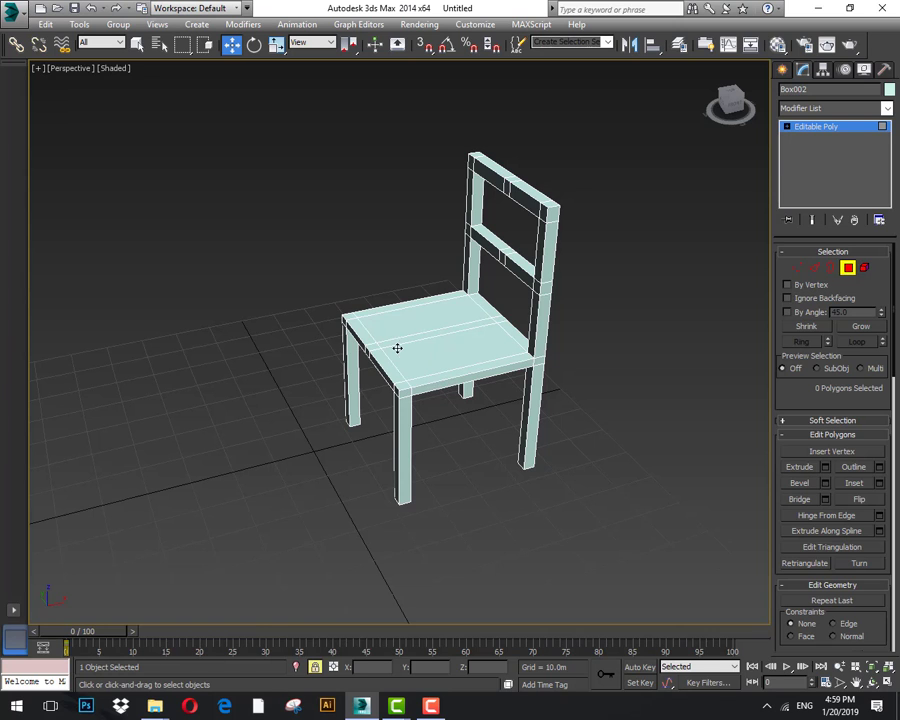
mouse_move(464, 362)
middle_down()
mouse_move(444, 431)
mouse_move(452, 364)
middle_up()
scroll(452, 364, up, 2)
alt+middle_drag(380, 378, 494, 364)
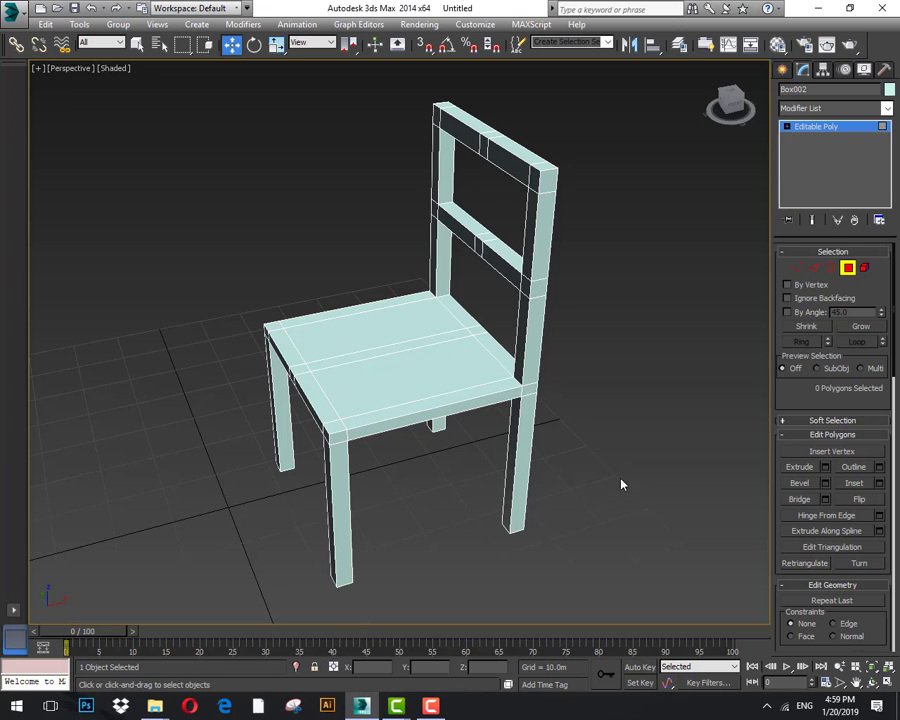
alt+middle_drag(621, 482, 570, 440)
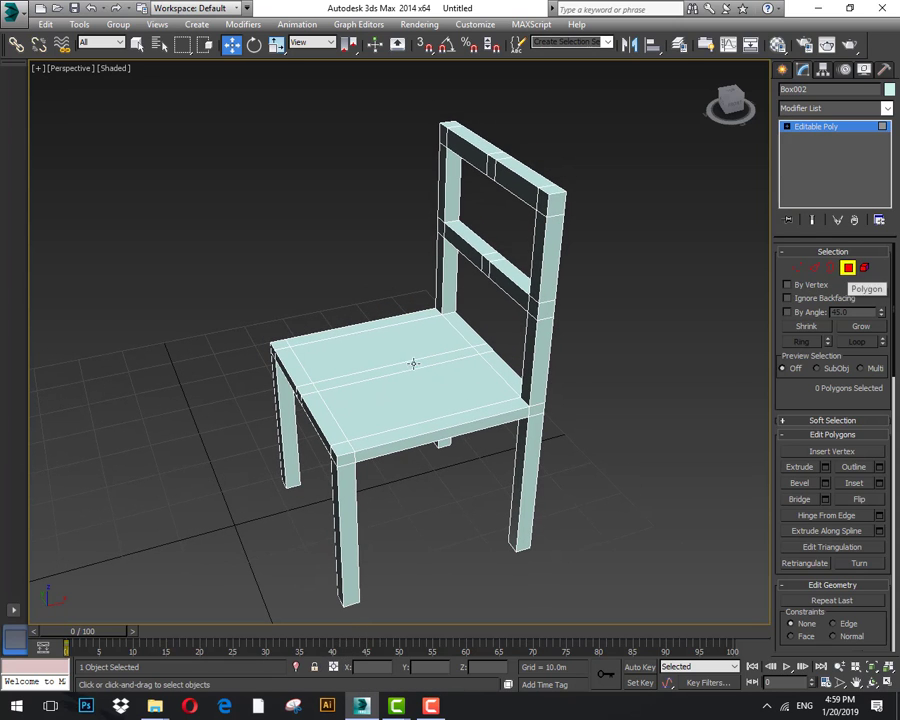
Bridge the small polygon at the seat's rear centre to the one under the top rail to form a central backrest post.
scroll(487, 348, up, 4)
click(483, 356)
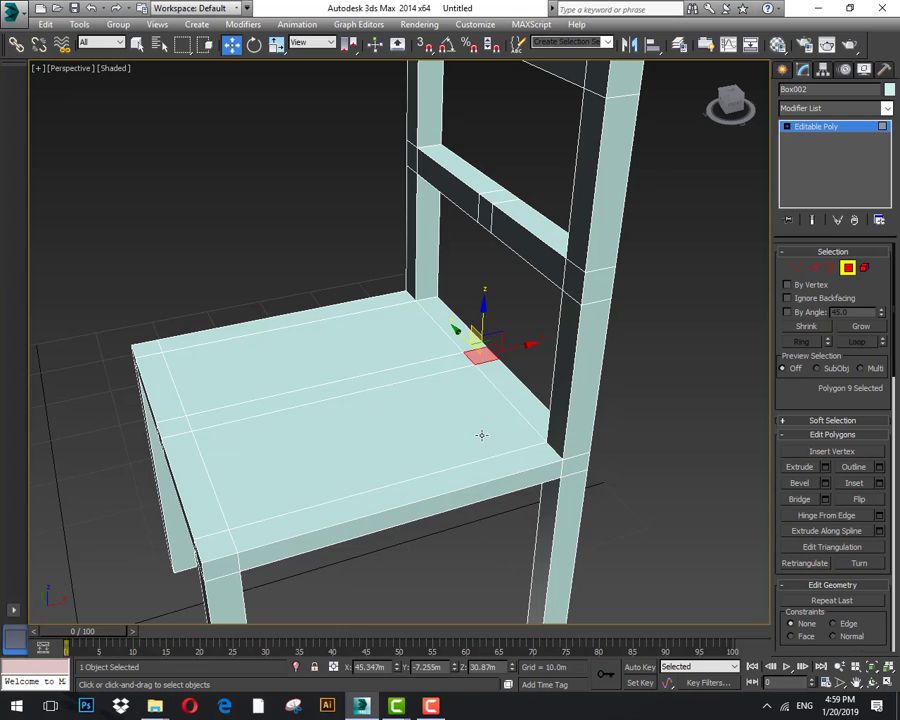
scroll(472, 423, down, 8)
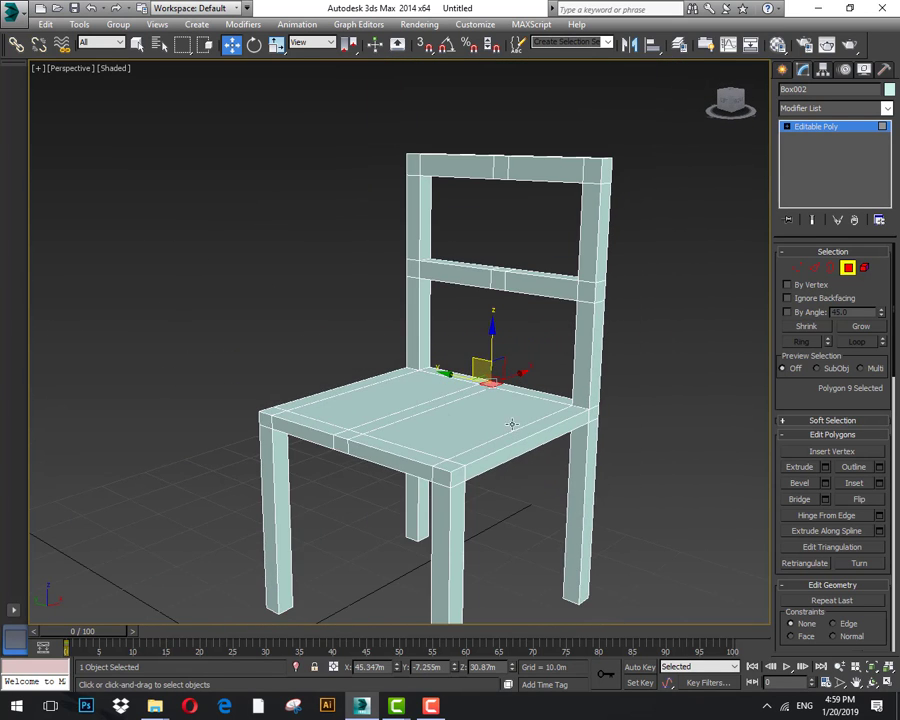
alt+middle_drag(514, 376, 517, 337)
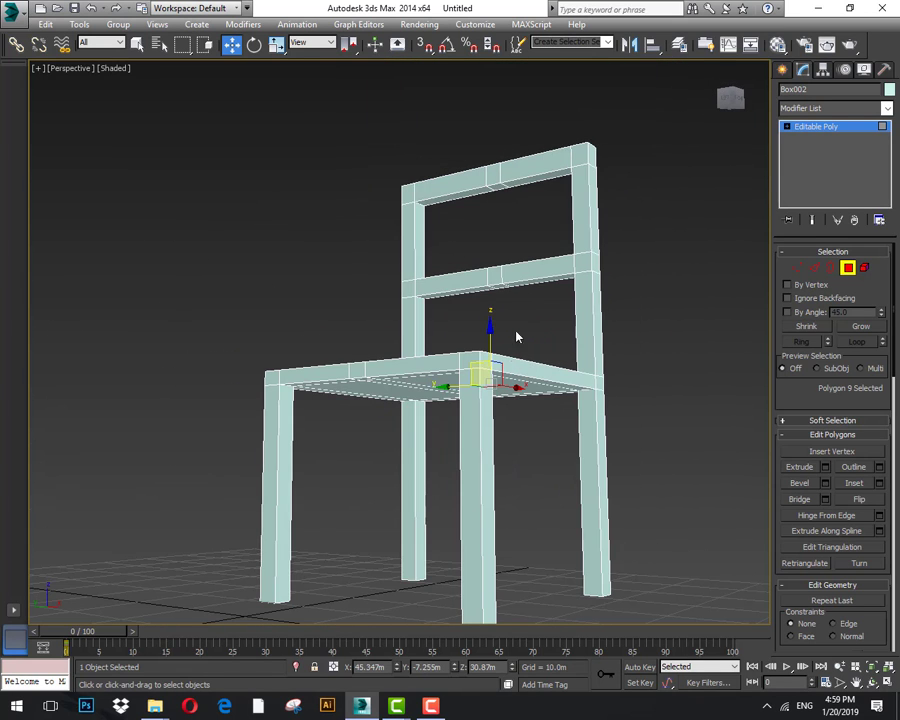
click(498, 187)
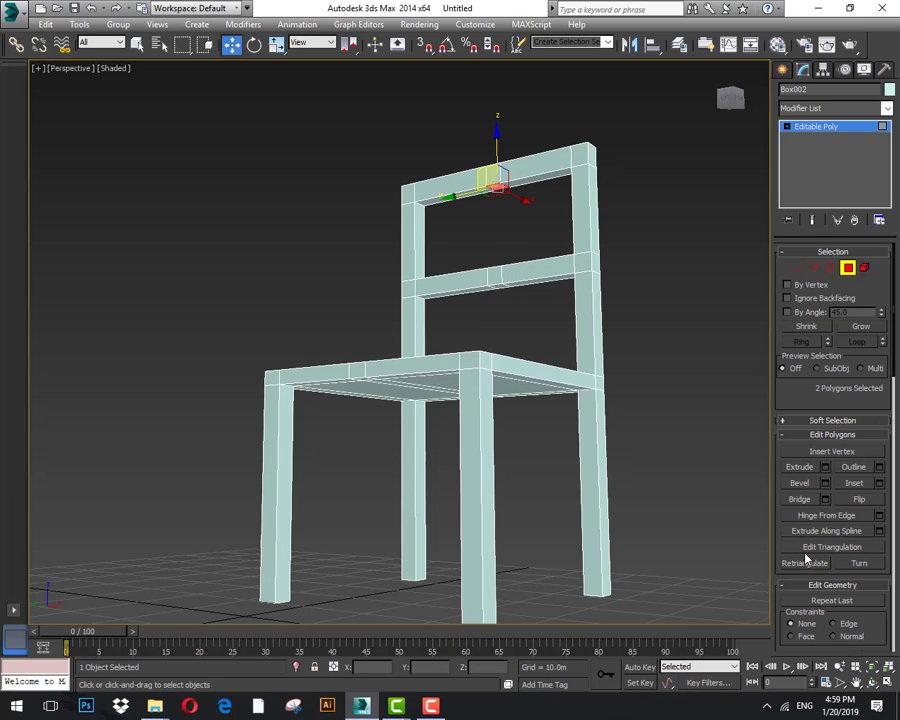
click(800, 499)
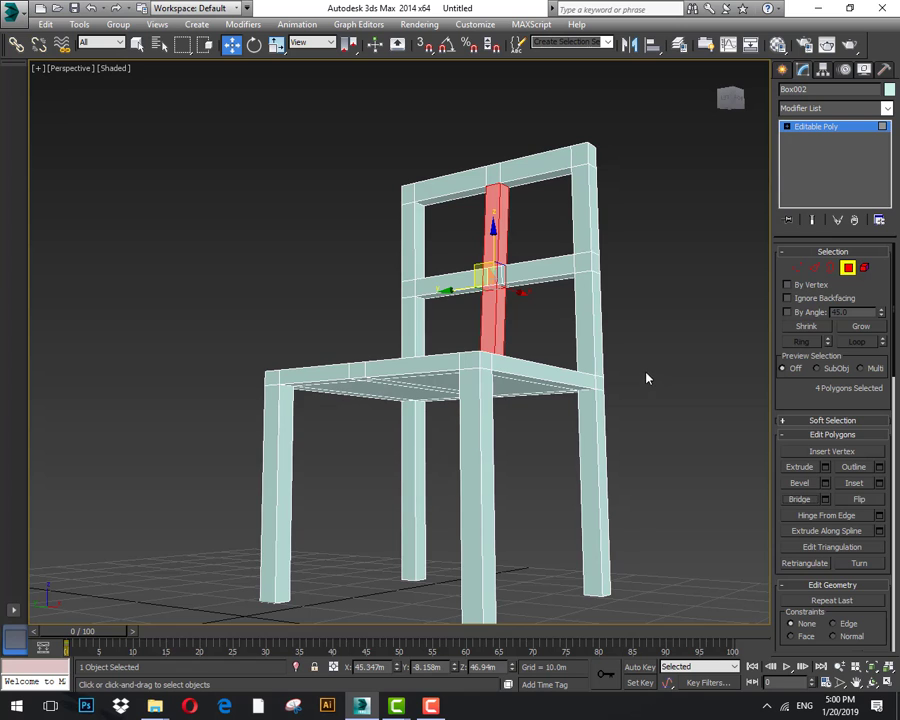
click(650, 397)
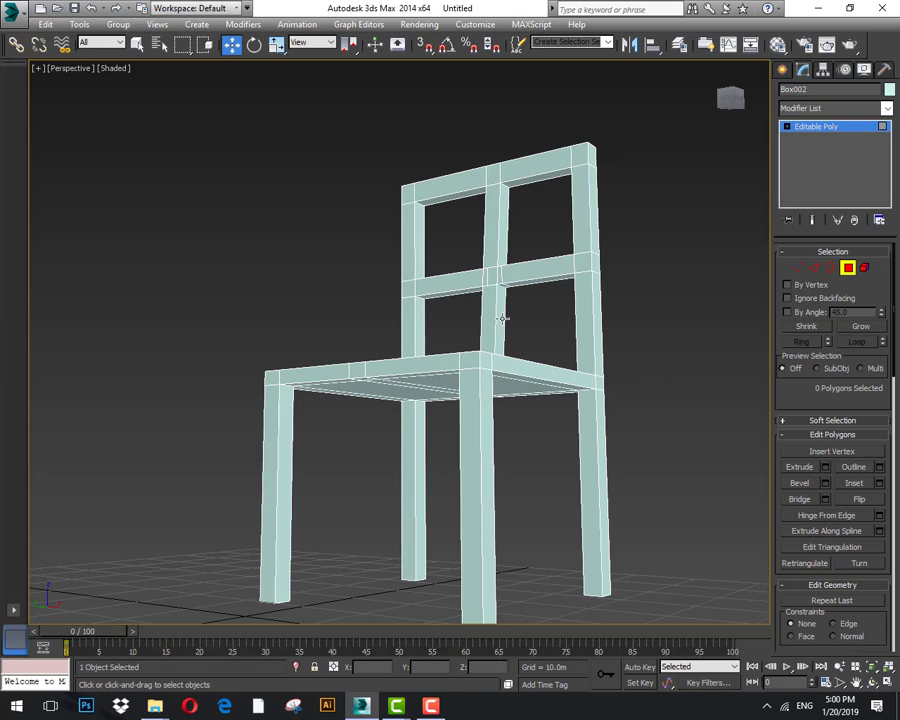
In the left view, move the centre vertices of the seat and middle rail about 1.7 m along negative Y to straighten the central backrest post.
alt+middle_drag(502, 318, 524, 374)
scroll(526, 377, up, 5)
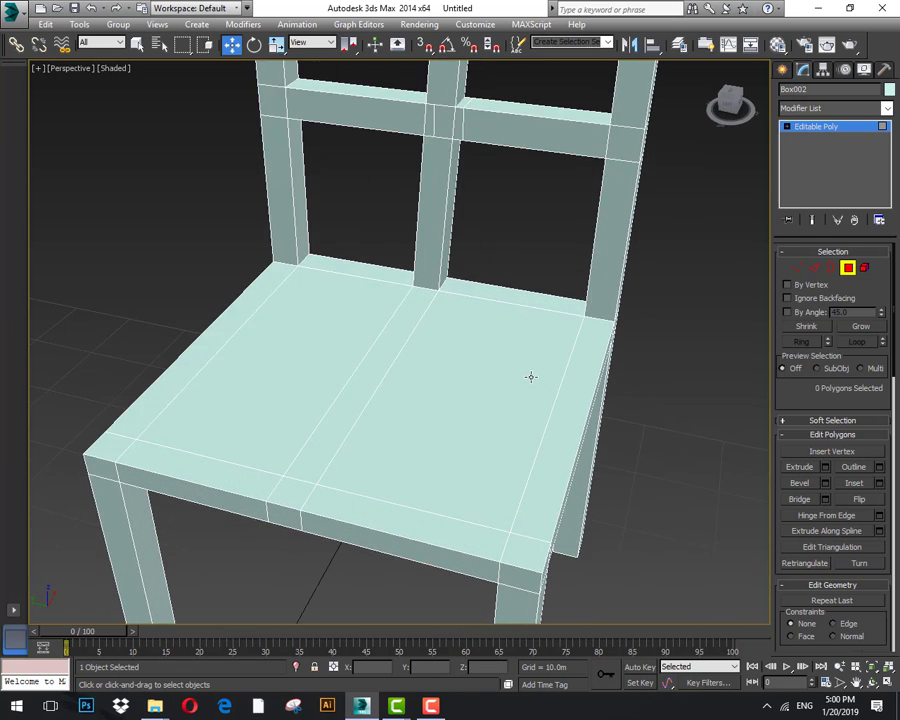
scroll(531, 377, down, 5)
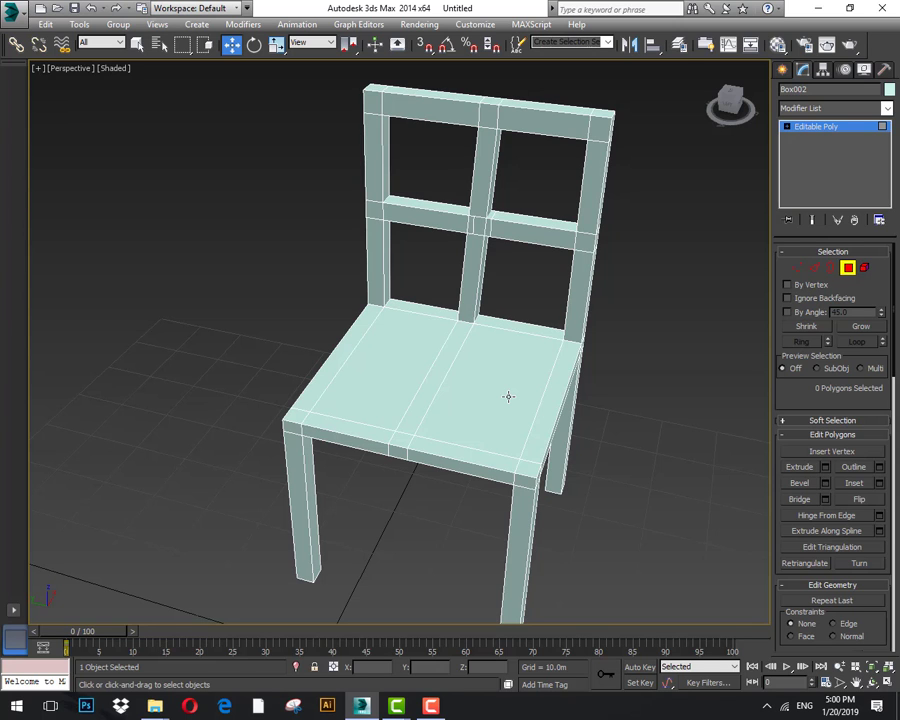
key(l)
scroll(440, 262, up, 4)
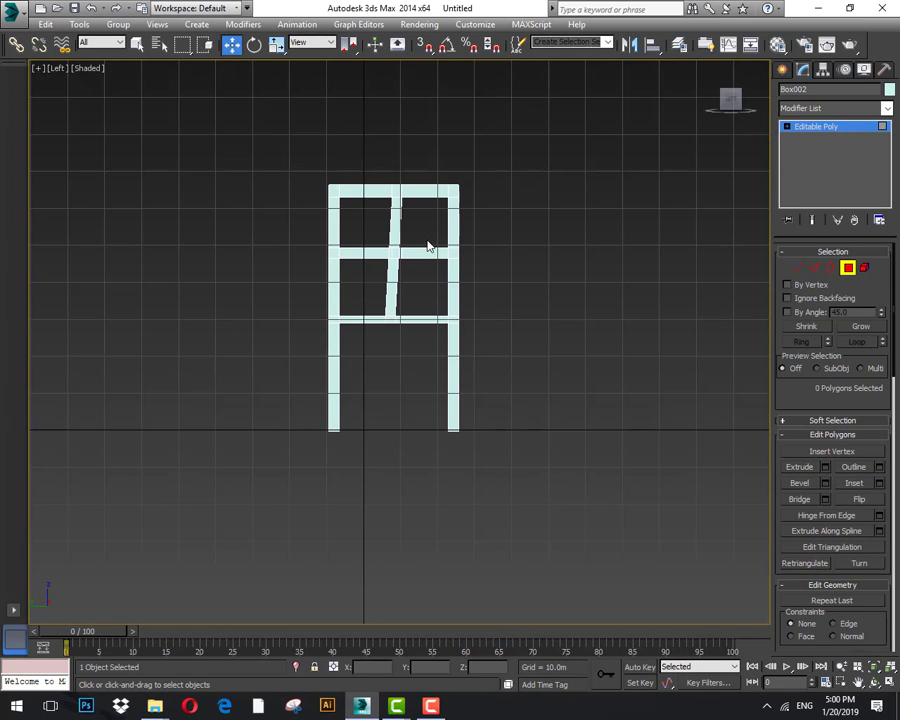
middle_drag(428, 245, 464, 297)
click(799, 269)
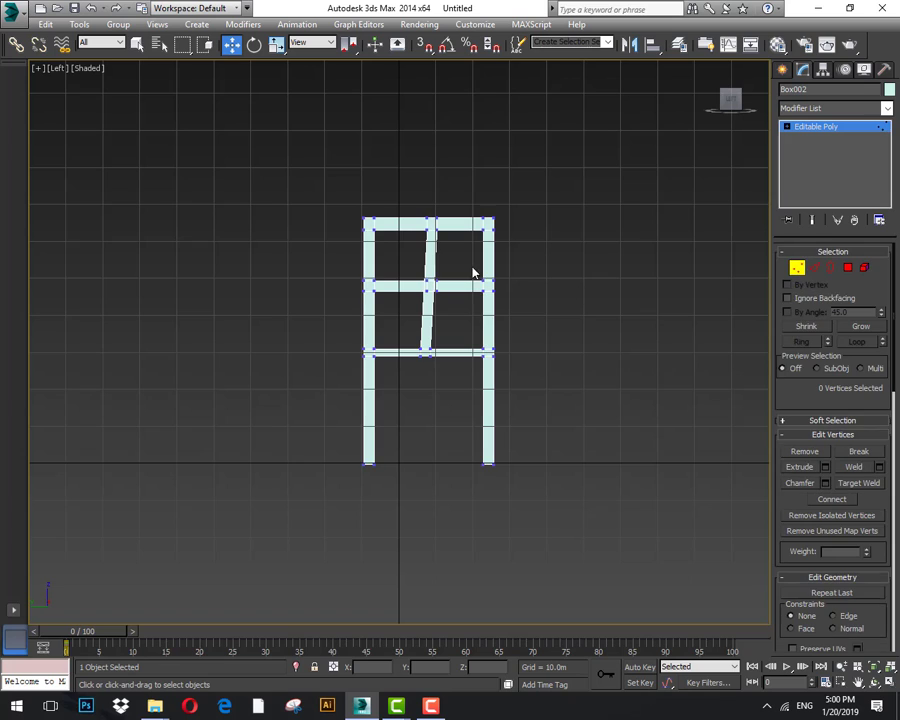
drag(466, 262, 412, 372)
scroll(447, 326, up, 3)
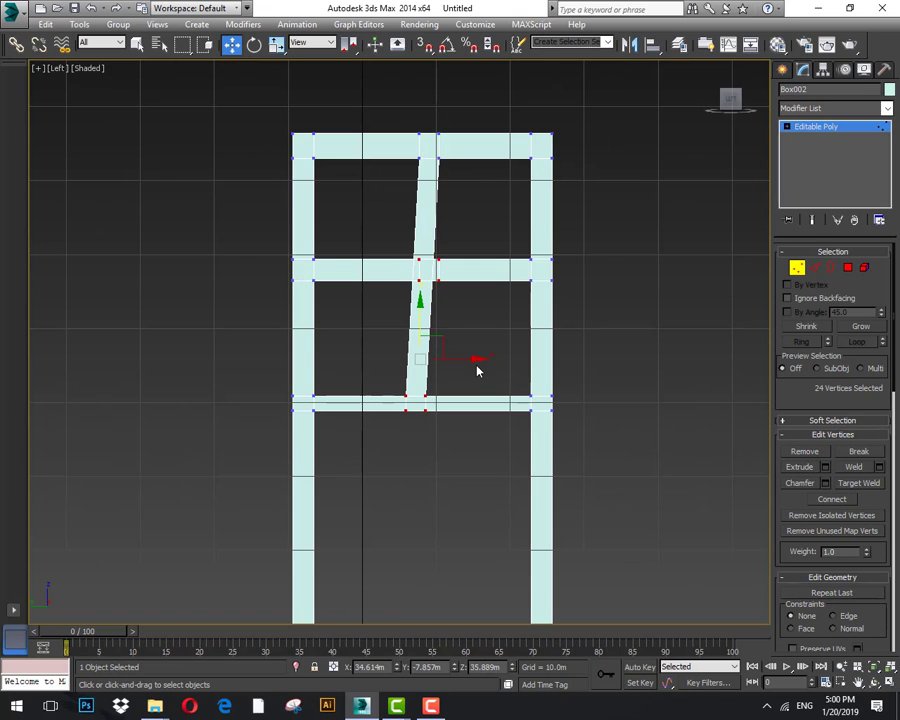
drag(478, 359, 492, 391)
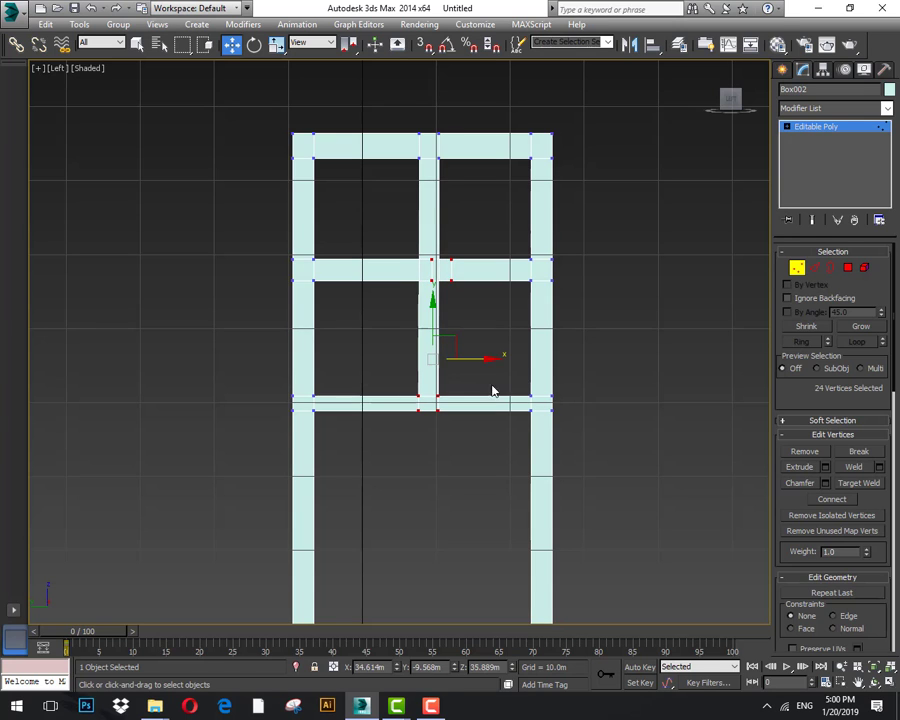
click(504, 386)
scroll(504, 386, down, 5)
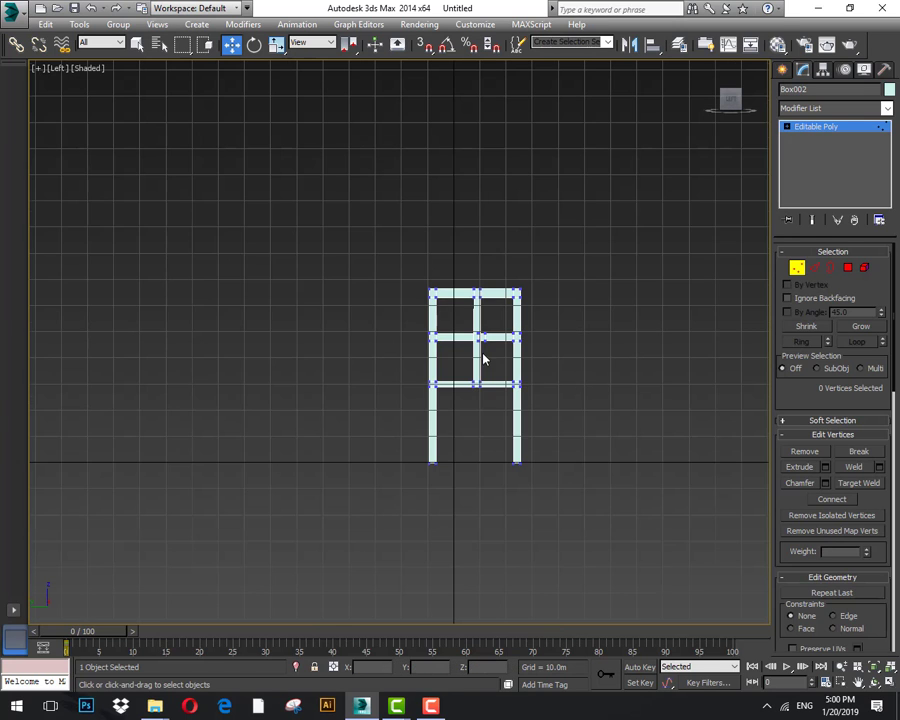
scroll(483, 358, up, 6)
scroll(476, 350, down, 4)
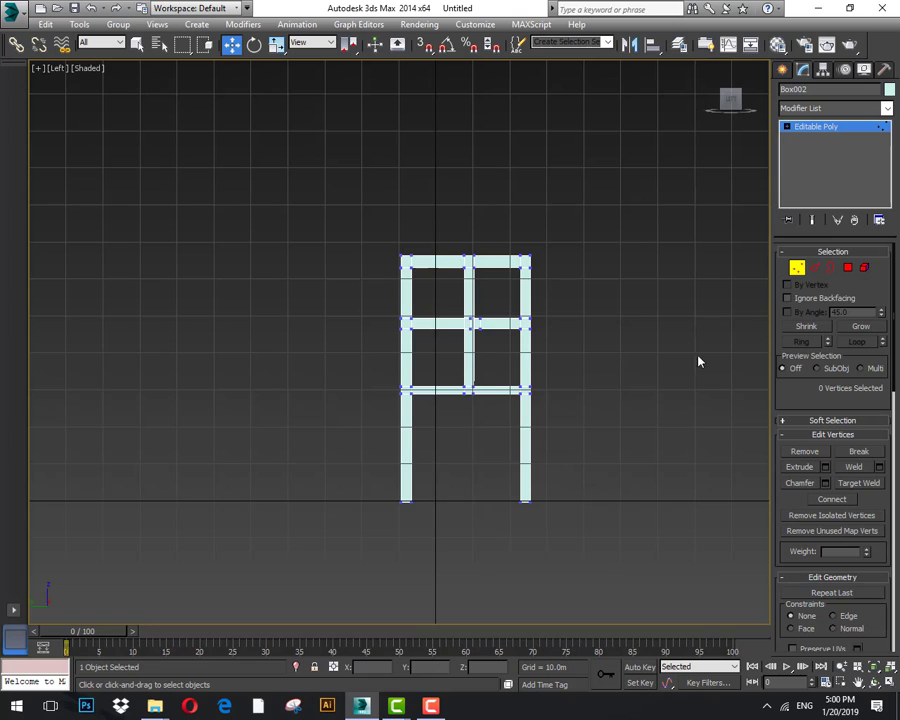
Deselect the chair and examine its seat, legs and backrest in perspective from several angles.
click(699, 362)
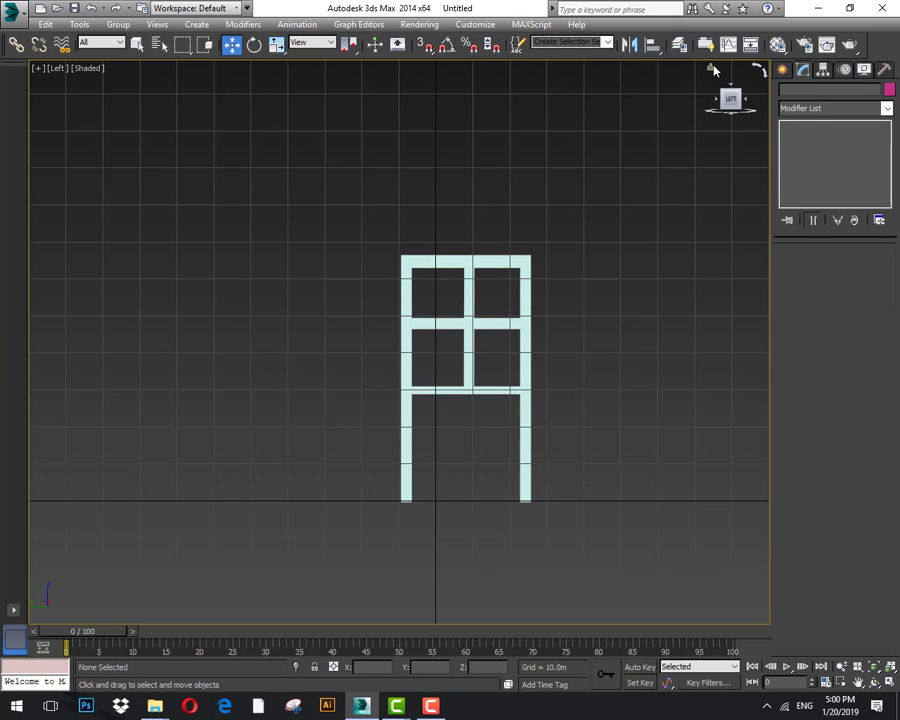
click(713, 70)
middle_drag(675, 315, 612, 440)
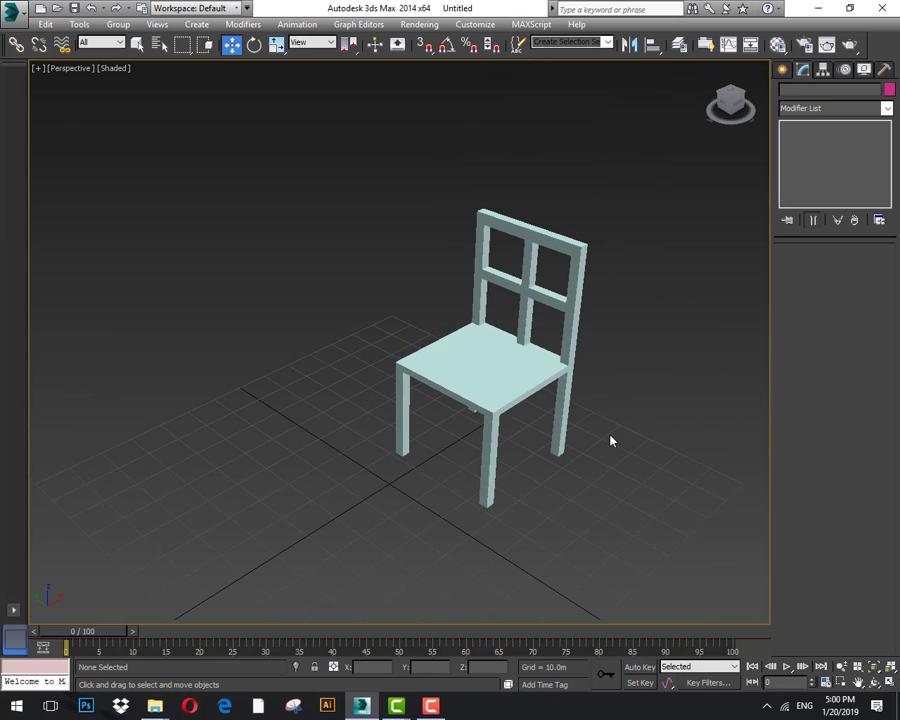
scroll(581, 442, up, 4)
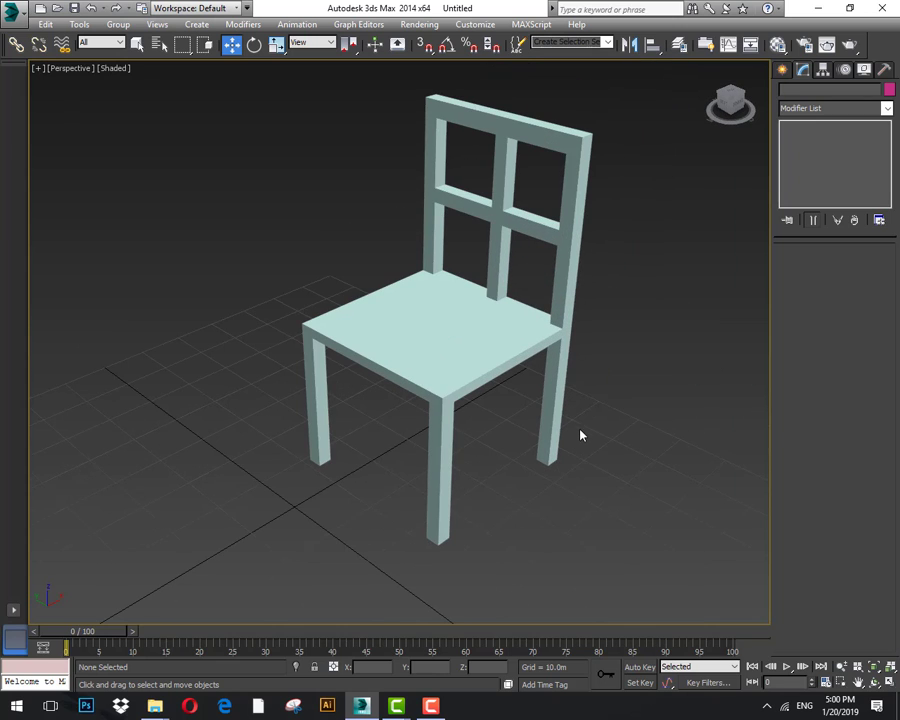
scroll(575, 448, up, 4)
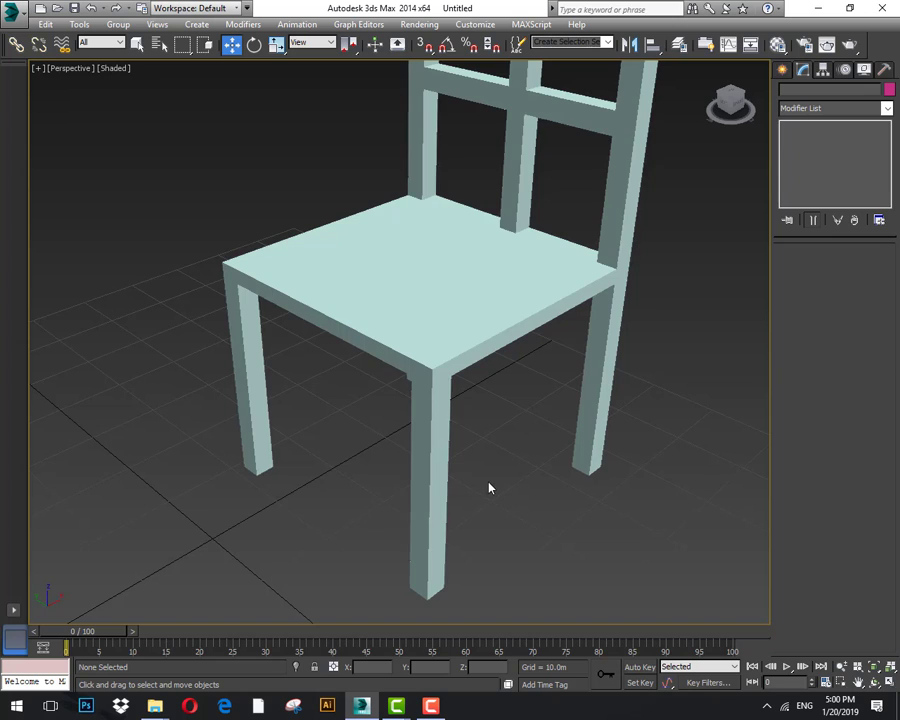
scroll(490, 488, up, 2)
alt+middle_drag(490, 488, 527, 493)
scroll(560, 482, down, 5)
scroll(518, 424, up, 2)
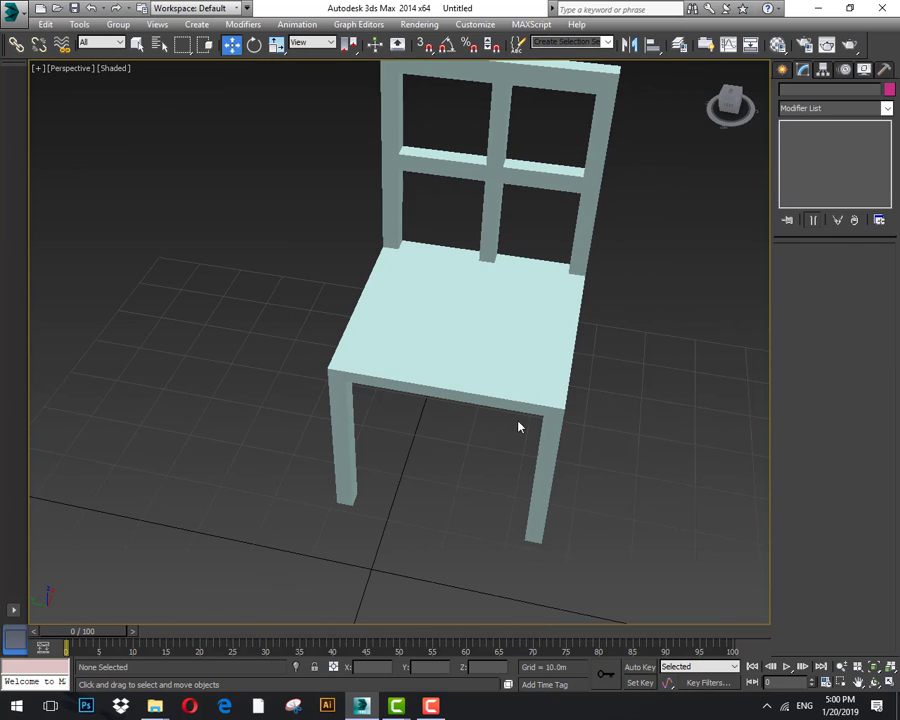
Reselect the chair in polygon mode and select the three large inner polygons on top of the seat.
click(478, 358)
middle_drag(478, 358, 514, 412)
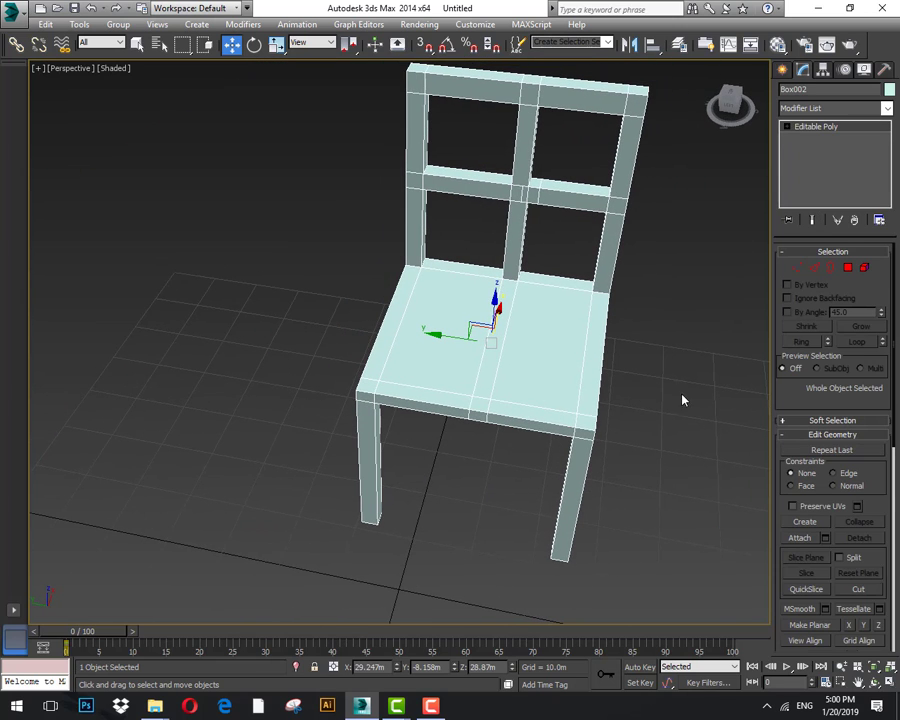
click(848, 267)
alt+middle_drag(490, 464, 538, 380)
click(534, 370)
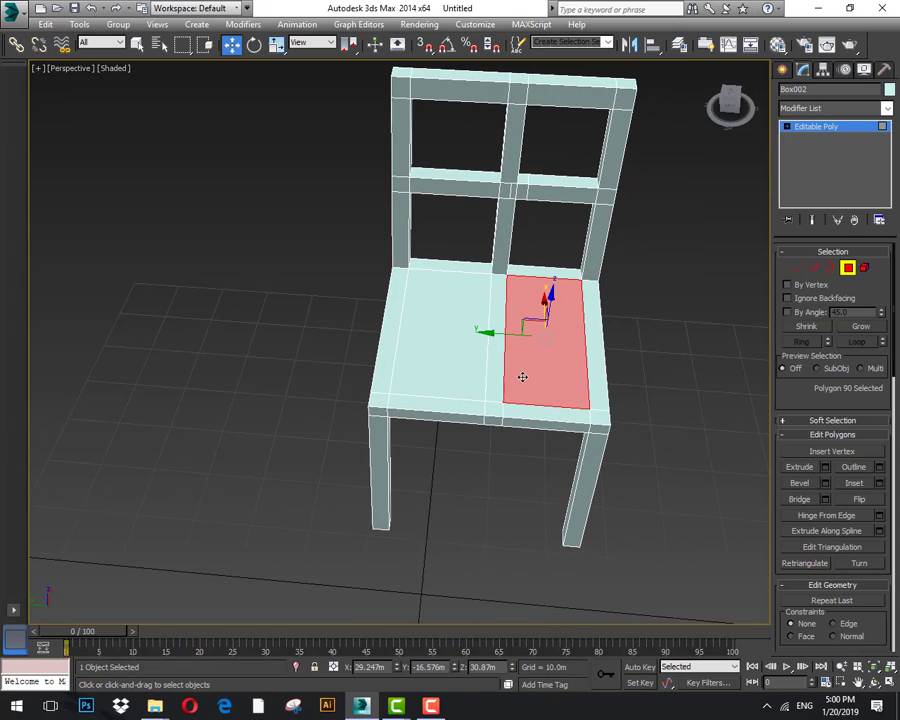
ctrl+click(434, 382)
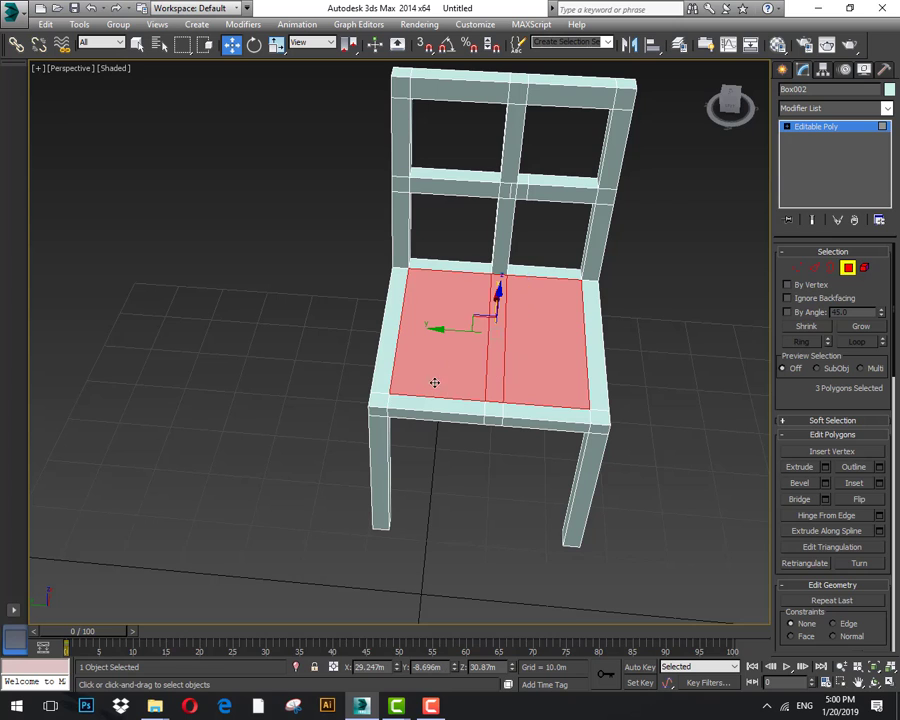
mouse_move(478, 432)
alt+middle_down()
mouse_move(488, 430)
mouse_move(488, 417)
alt+middle_up()
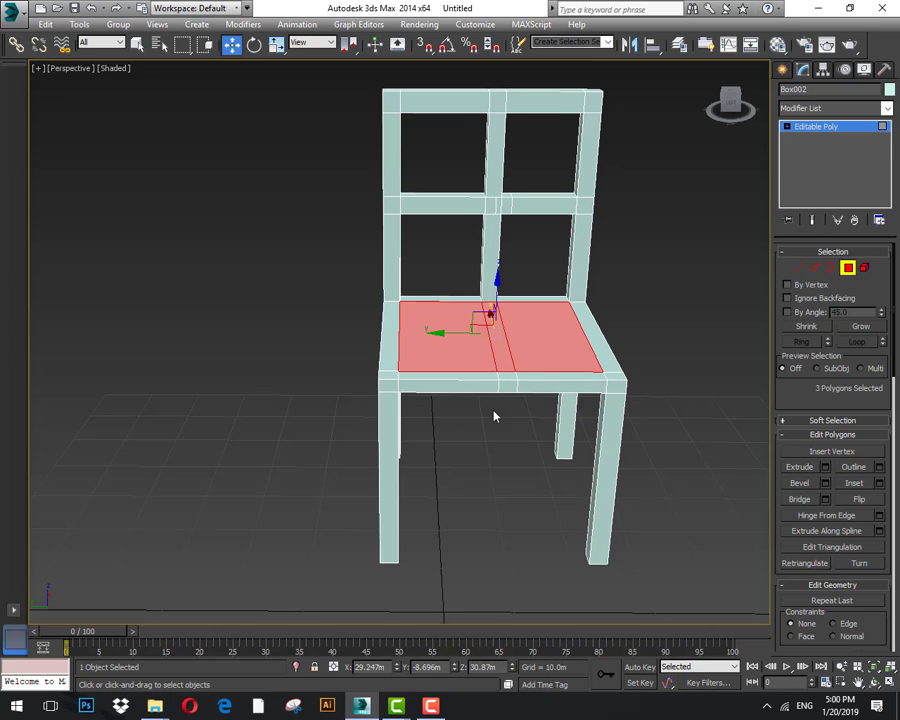
right_click(531, 337)
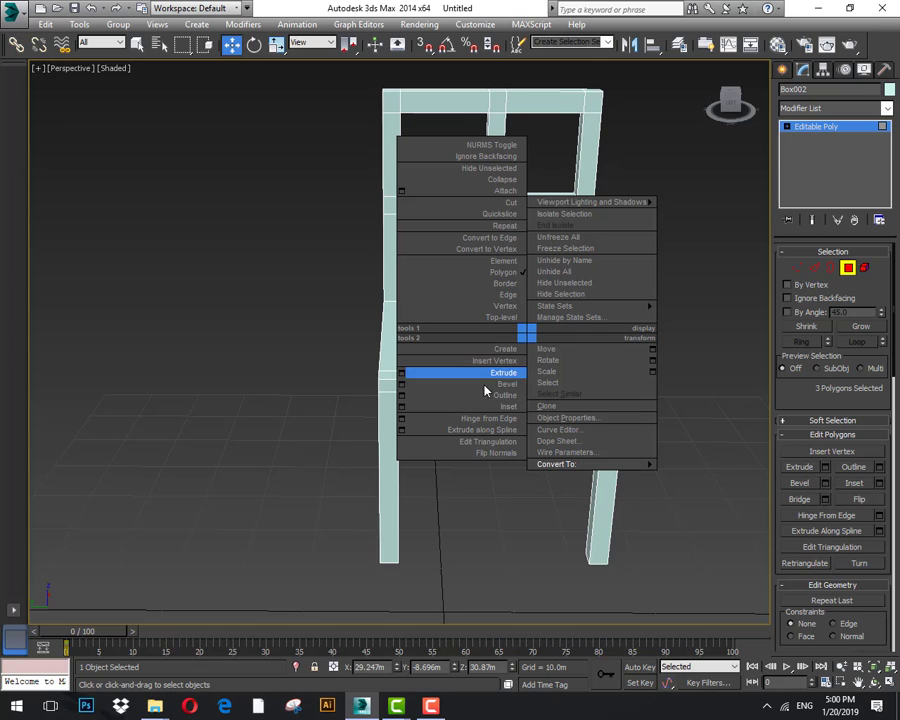
click(408, 408)
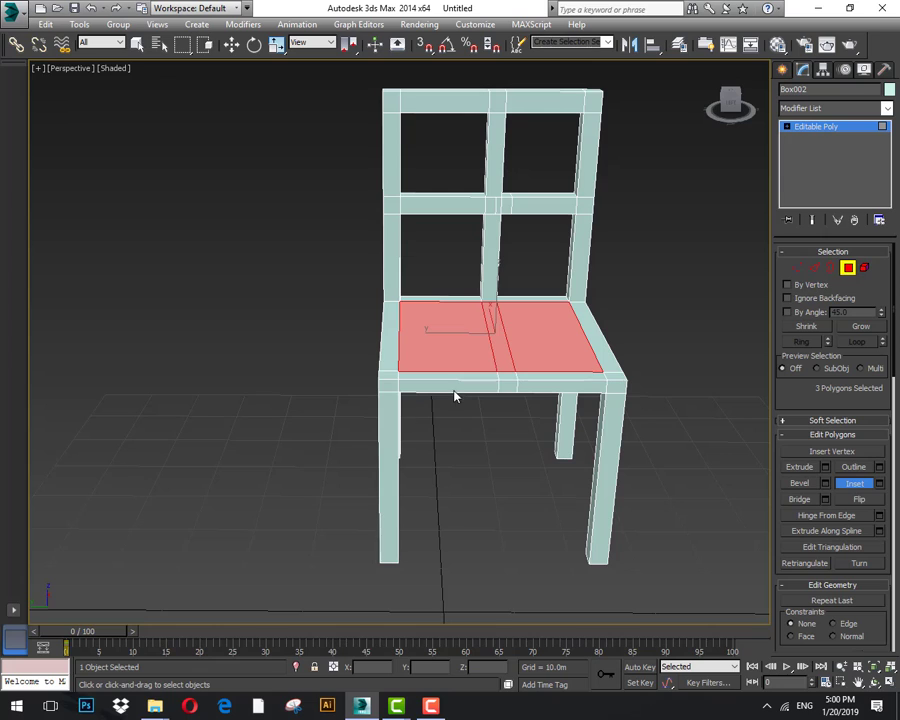
key(w)
Inset the three selected seat polygons as a group by 0.495 m.
right_click(511, 343)
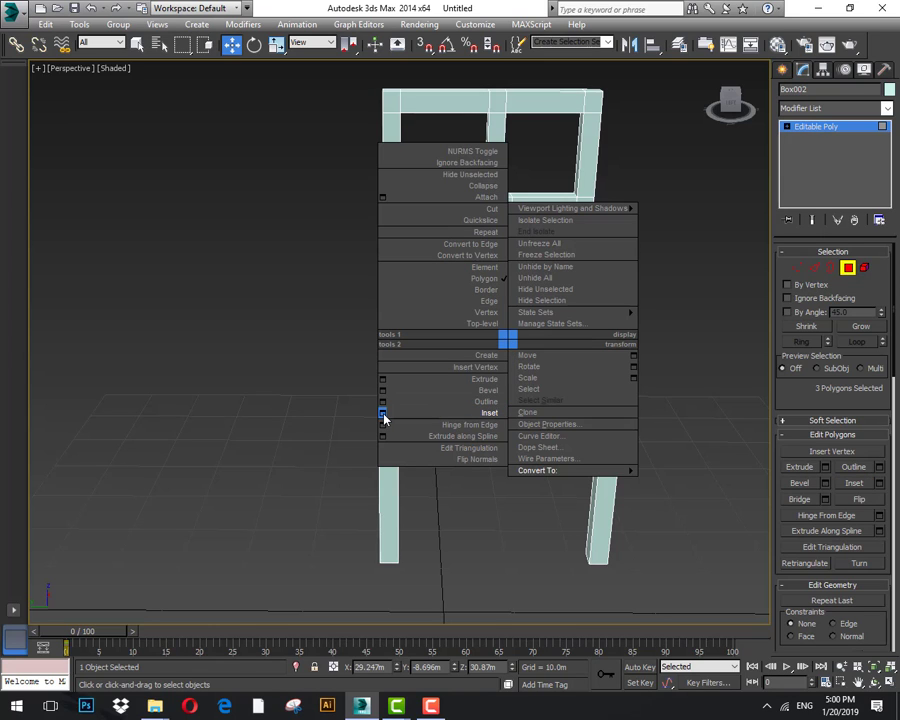
click(382, 413)
scroll(473, 357, up, 5)
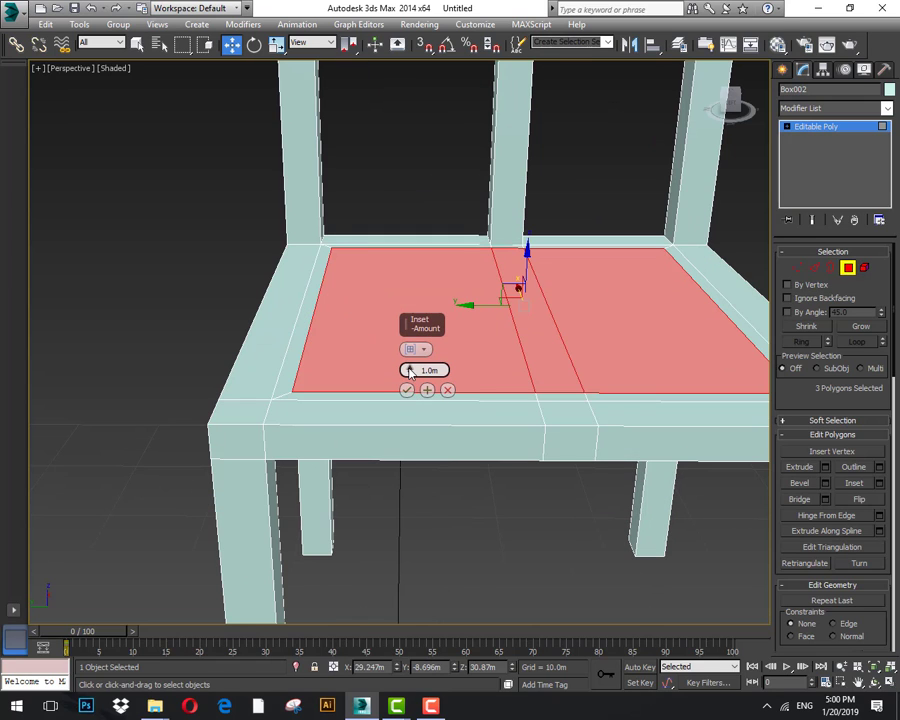
drag(409, 371, 408, 370)
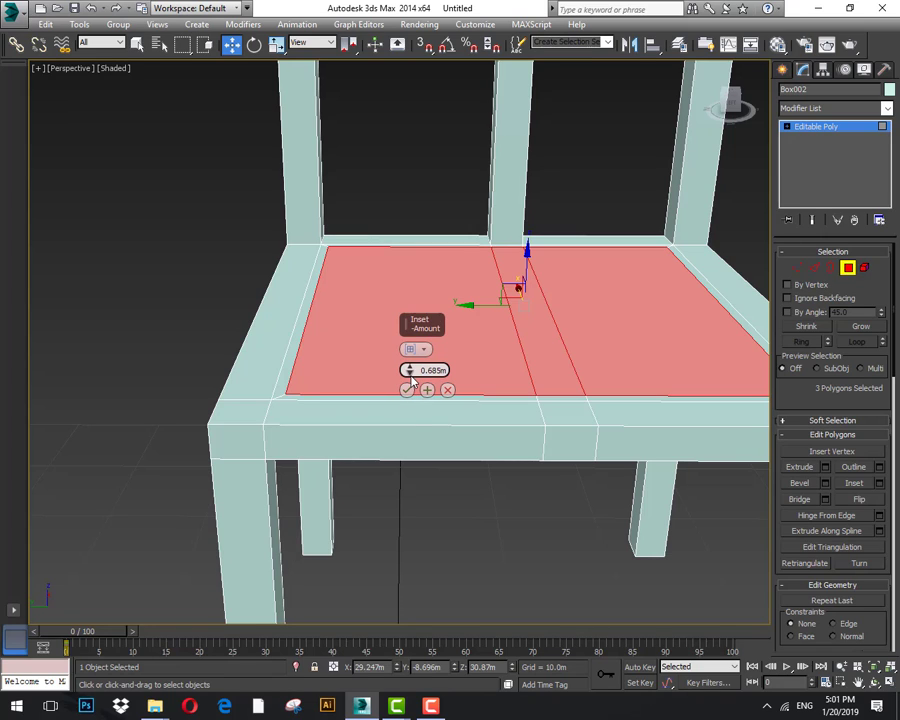
click(410, 377)
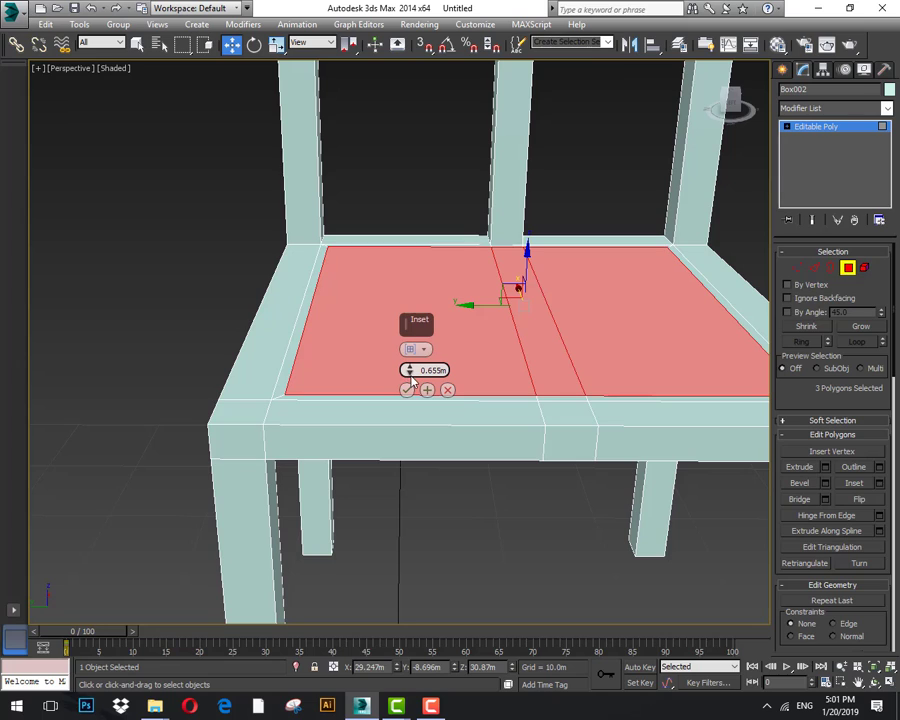
drag(410, 377, 410, 377)
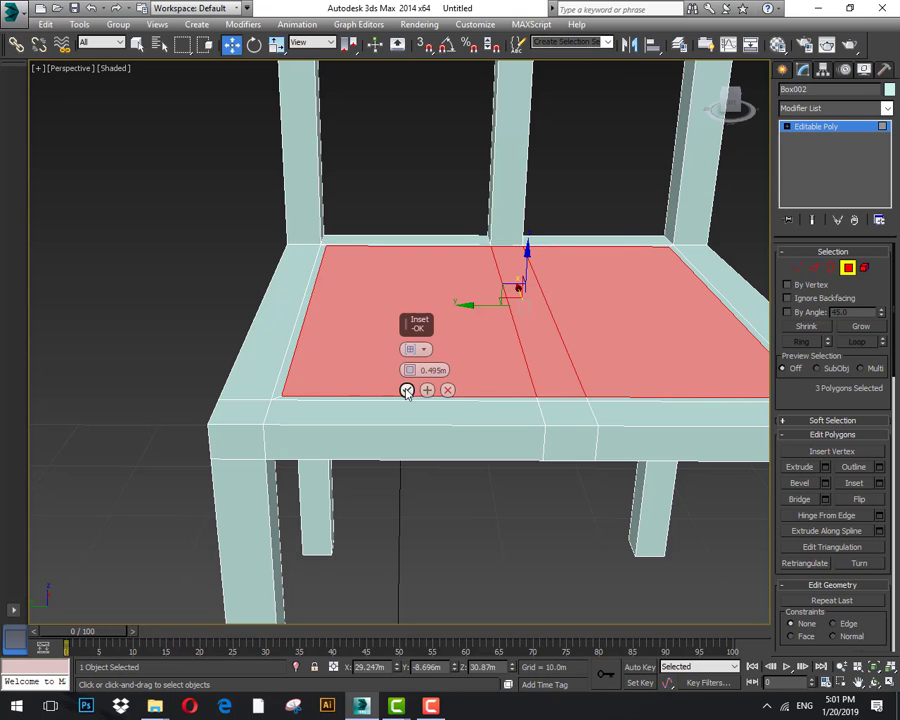
click(406, 390)
Bevel the three selected seat polygons upward with a height of 1.495 m and a negative outline that slopes the sides inward.
right_click(425, 328)
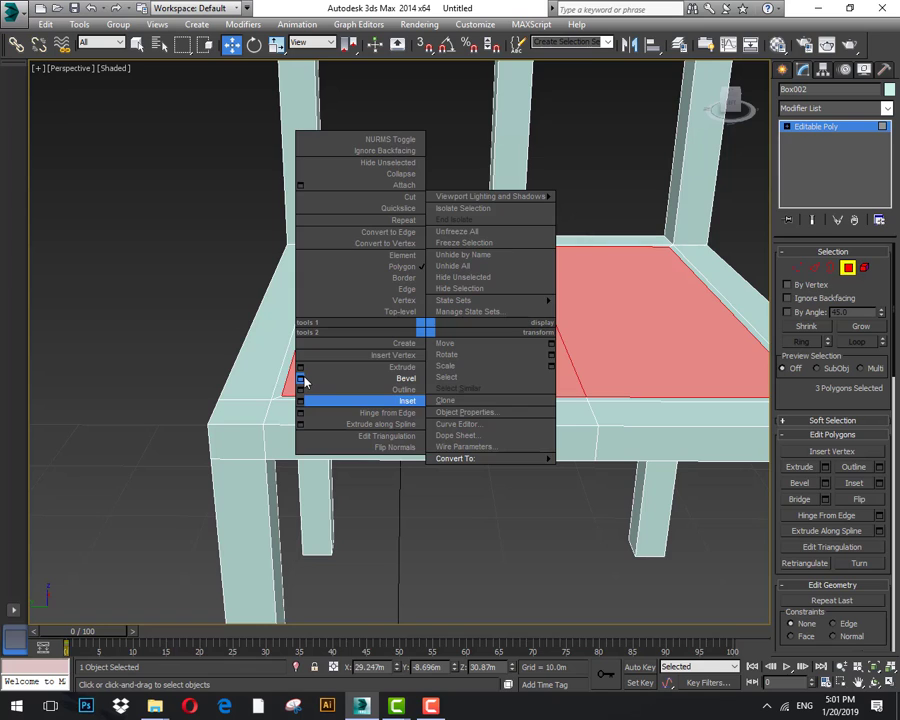
click(301, 379)
scroll(320, 402, down, 3)
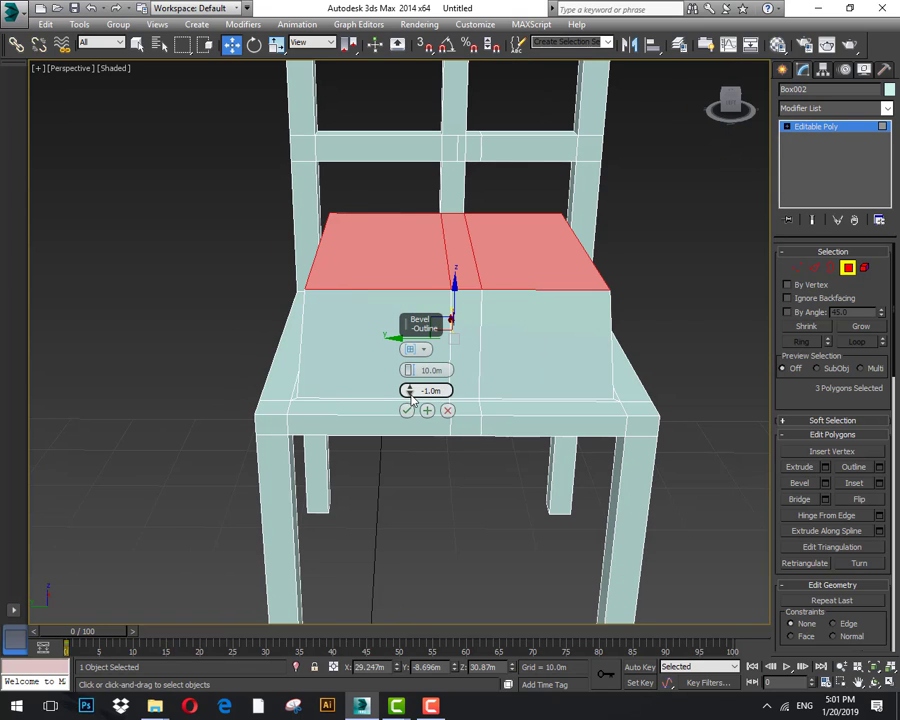
mouse_move(409, 391)
mouse_down()
mouse_move(409, 377)
mouse_move(406, 390)
mouse_up()
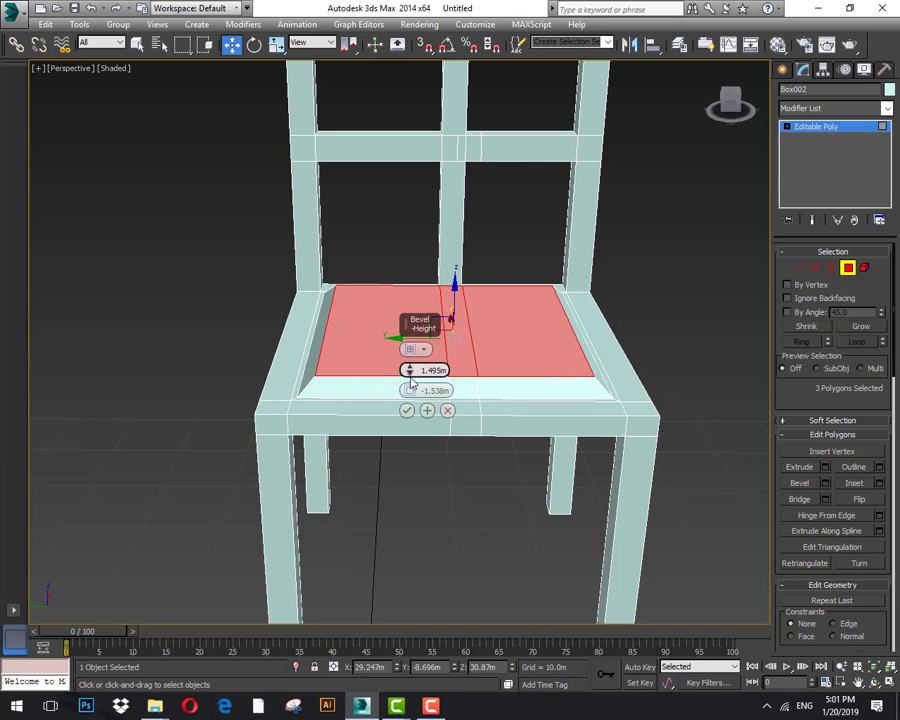
alt+middle_drag(490, 462, 467, 444)
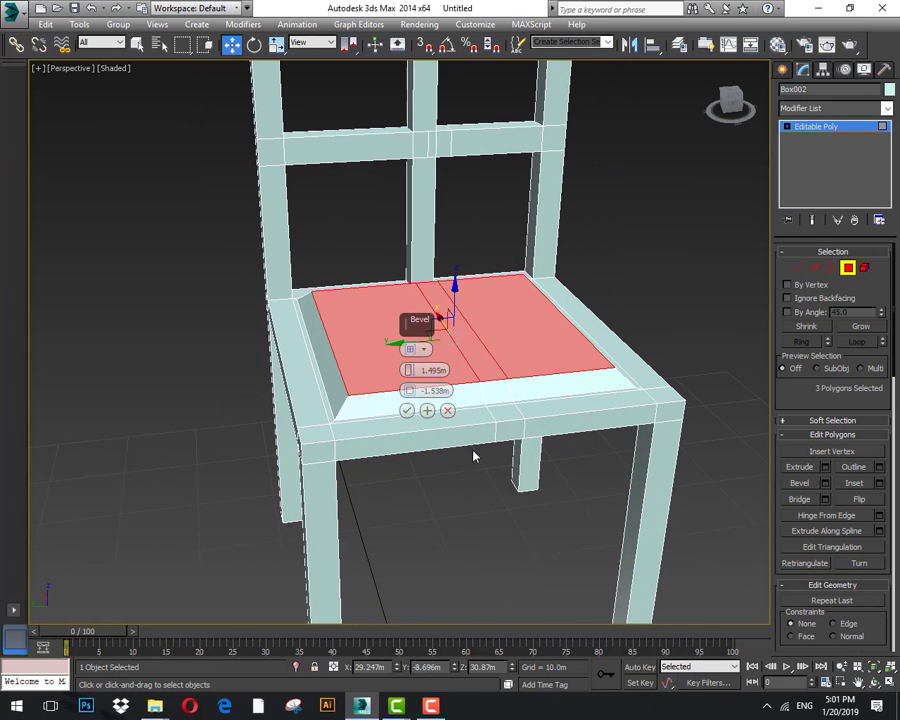
drag(409, 392, 409, 390)
click(409, 389)
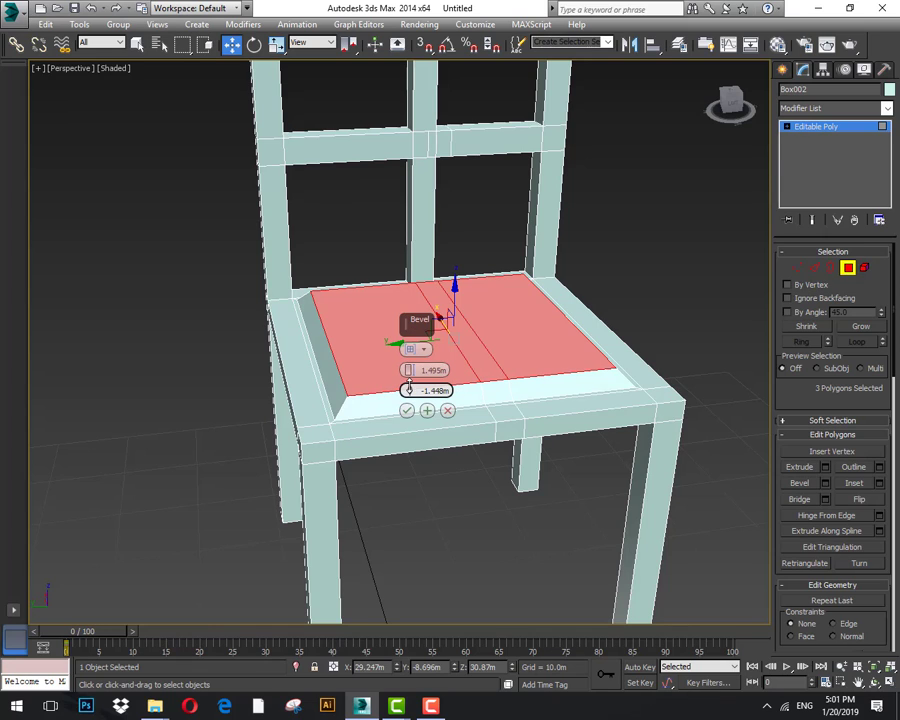
click(410, 393)
drag(410, 391, 410, 397)
click(407, 411)
mouse_move(500, 476)
alt+middle_down()
mouse_move(446, 542)
mouse_move(416, 463)
mouse_move(476, 488)
mouse_move(493, 484)
alt+middle_up()
click(407, 411)
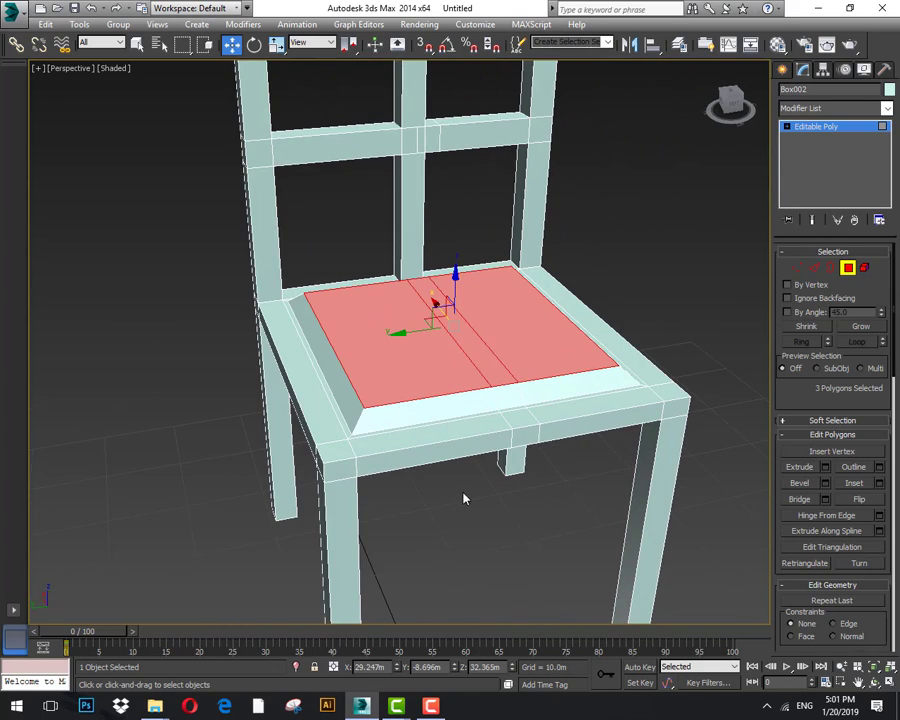
Clear the seat polygon selection and switch the chair to edge mode.
click(462, 500)
mouse_move(460, 496)
alt+middle_down()
mouse_move(451, 537)
mouse_move(410, 476)
mouse_move(458, 500)
alt+middle_up()
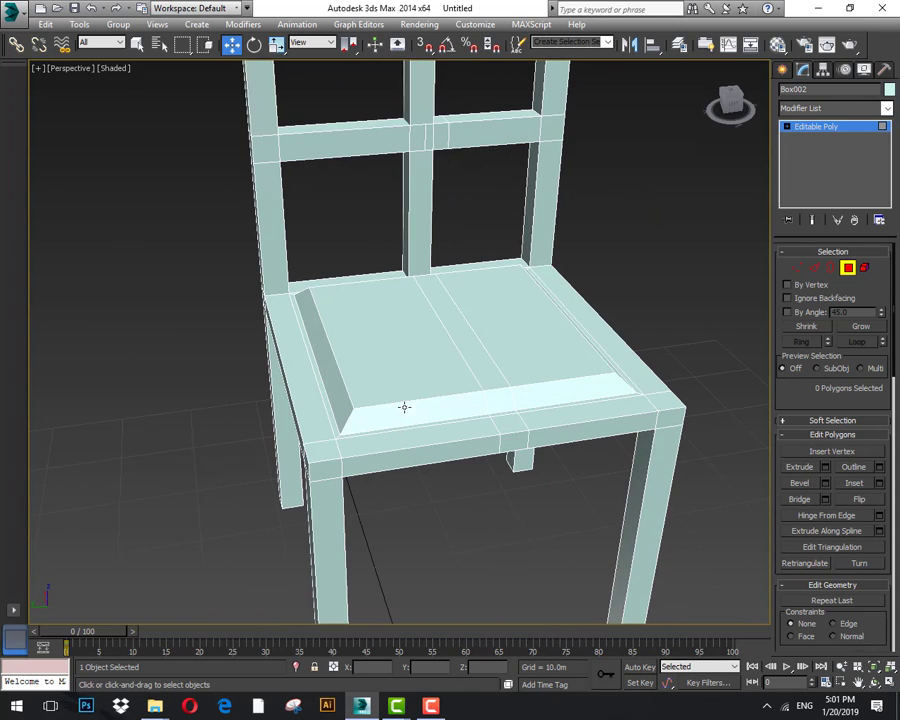
click(404, 404)
click(474, 486)
click(848, 267)
click(815, 269)
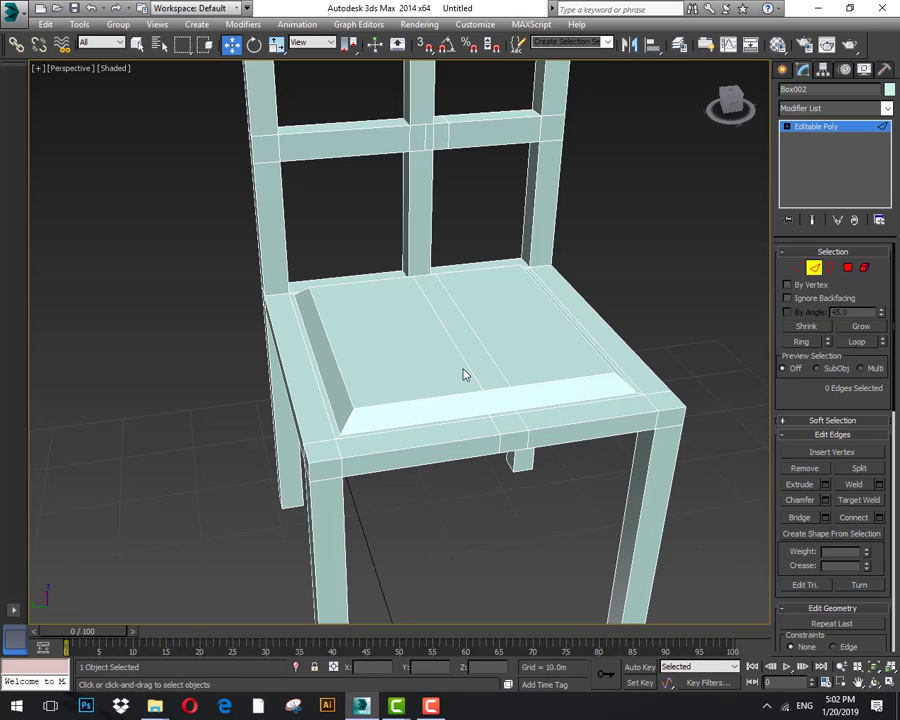
Select all eight edges around the top perimeter of the raised seat panel.
click(422, 398)
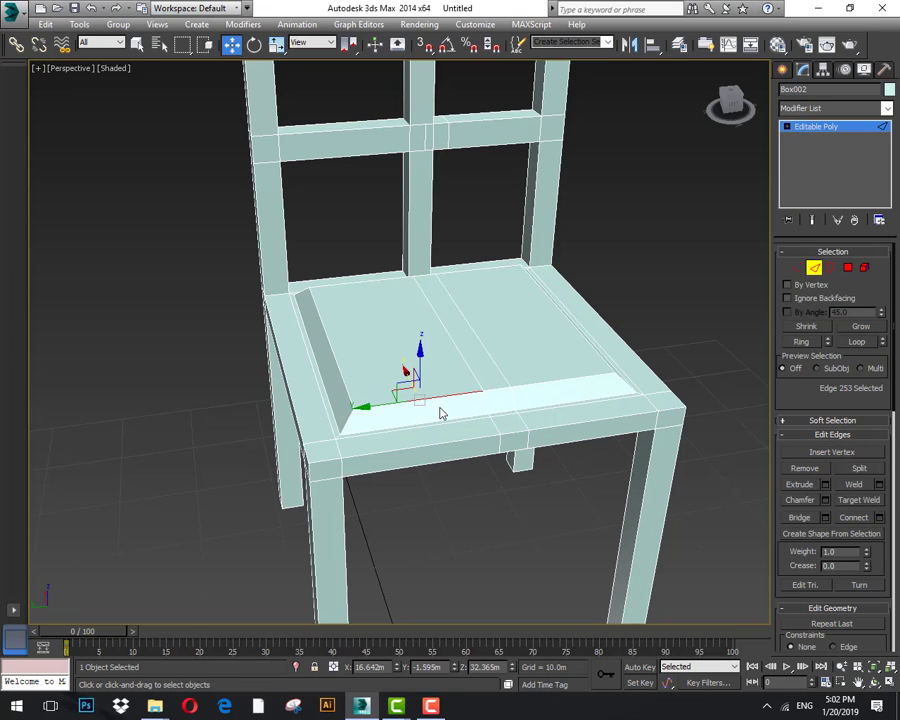
ctrl+click(490, 389)
ctrl+click(568, 378)
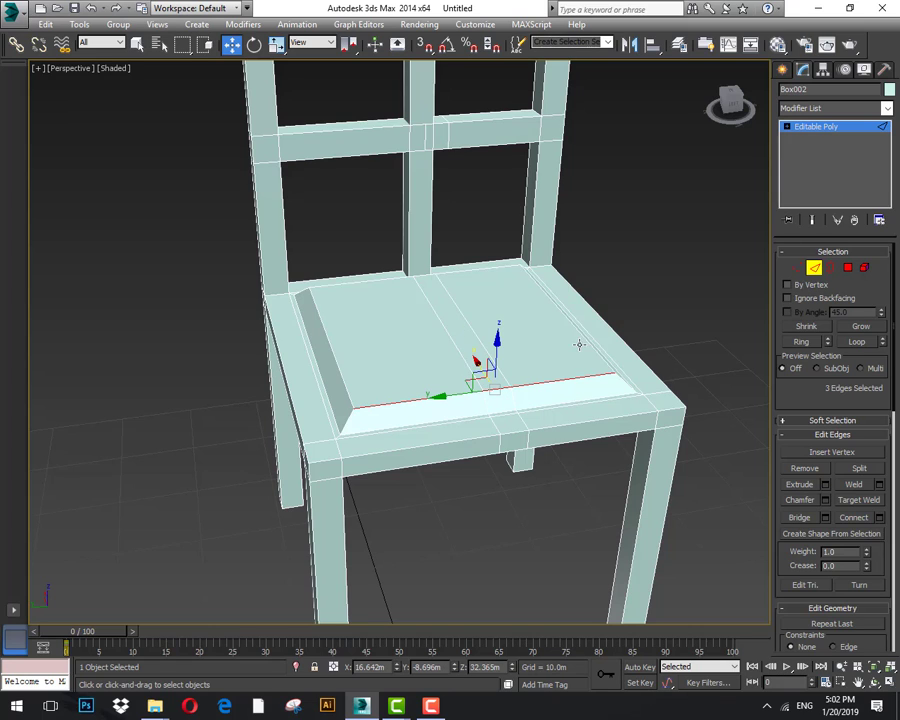
ctrl+click(582, 335)
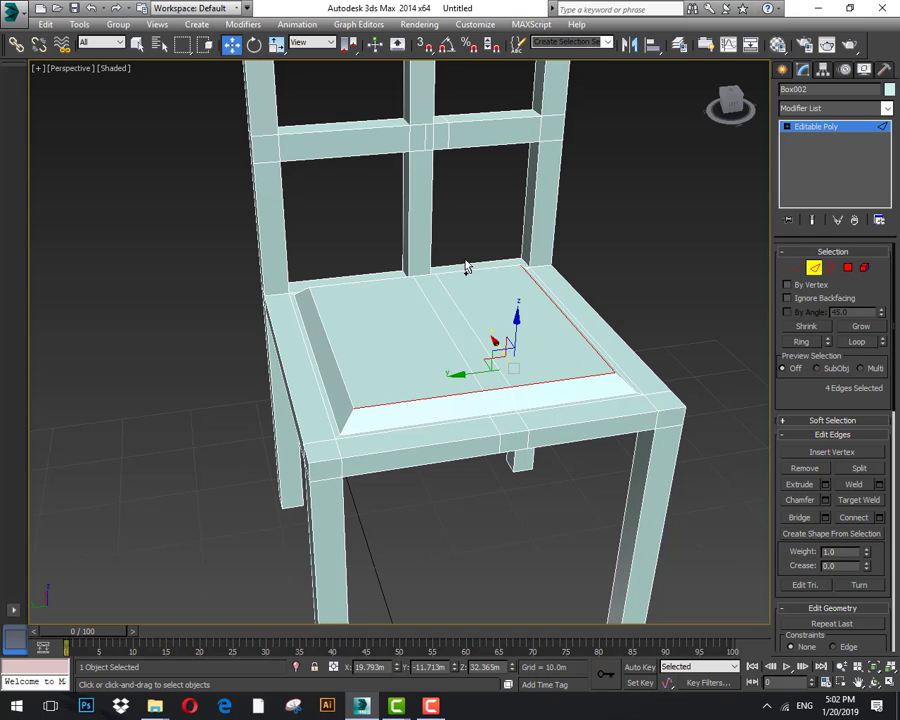
ctrl+click(467, 264)
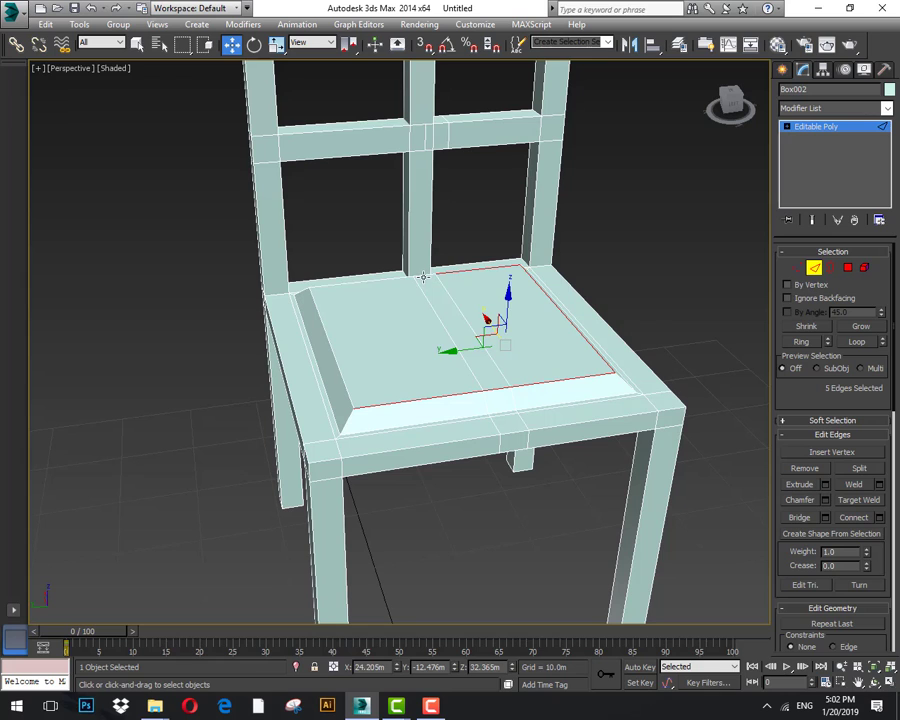
ctrl+click(368, 280)
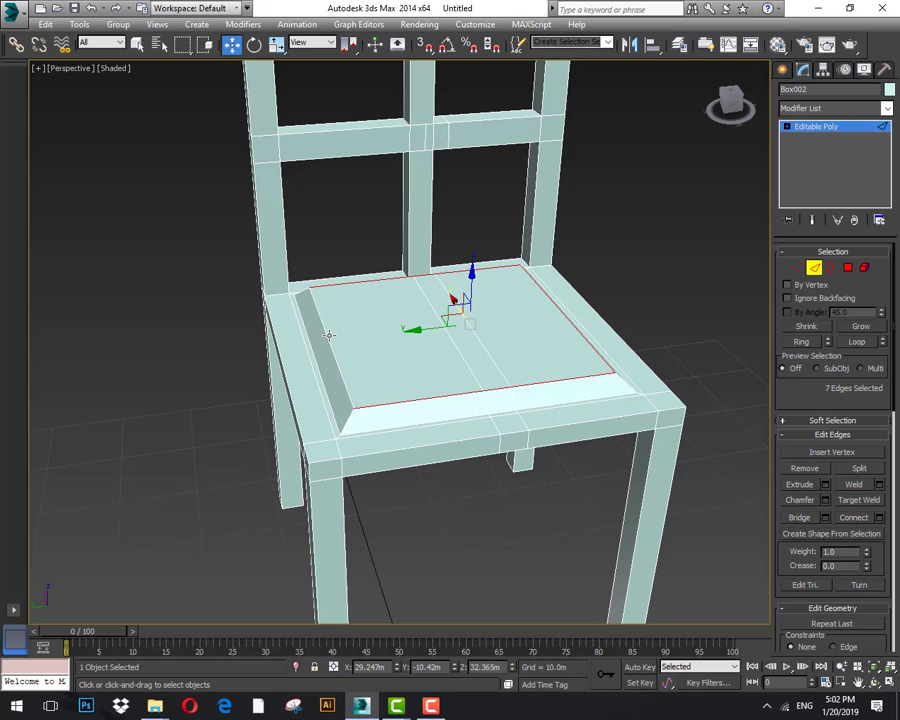
ctrl+click(335, 350)
middle_drag(472, 496, 456, 447)
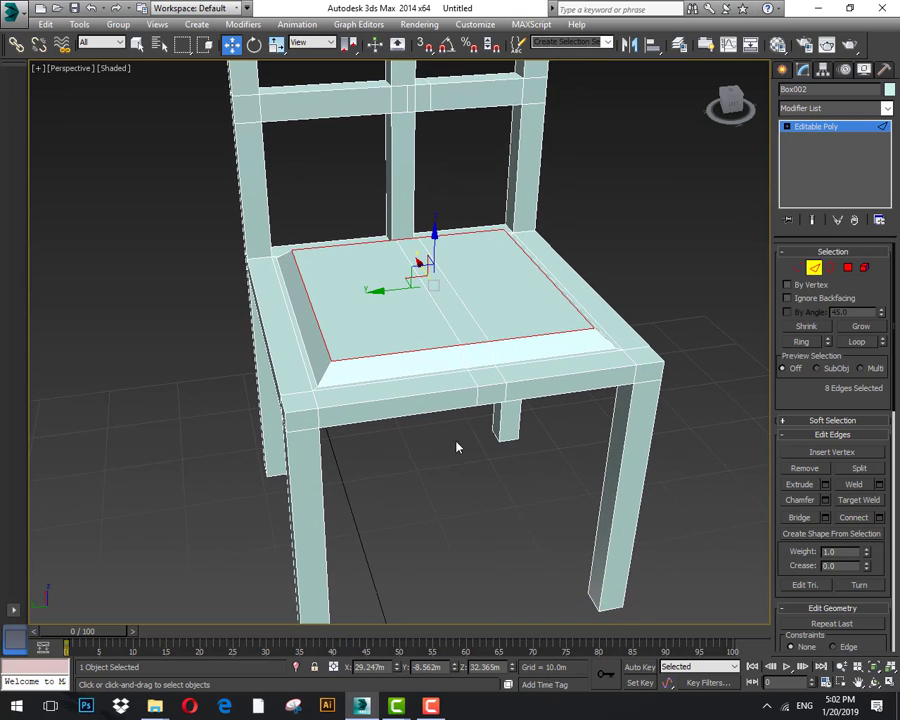
Chamfer the selected seat perimeter edges by 1.0 m with 6 connect edge segments, and clear the edge selection.
right_click(431, 318)
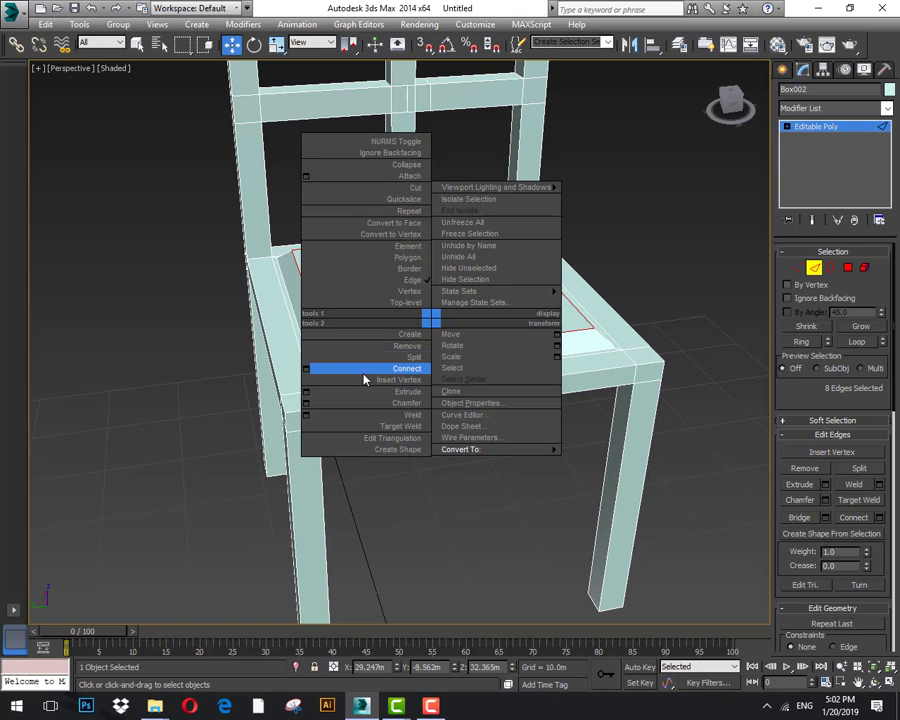
click(306, 403)
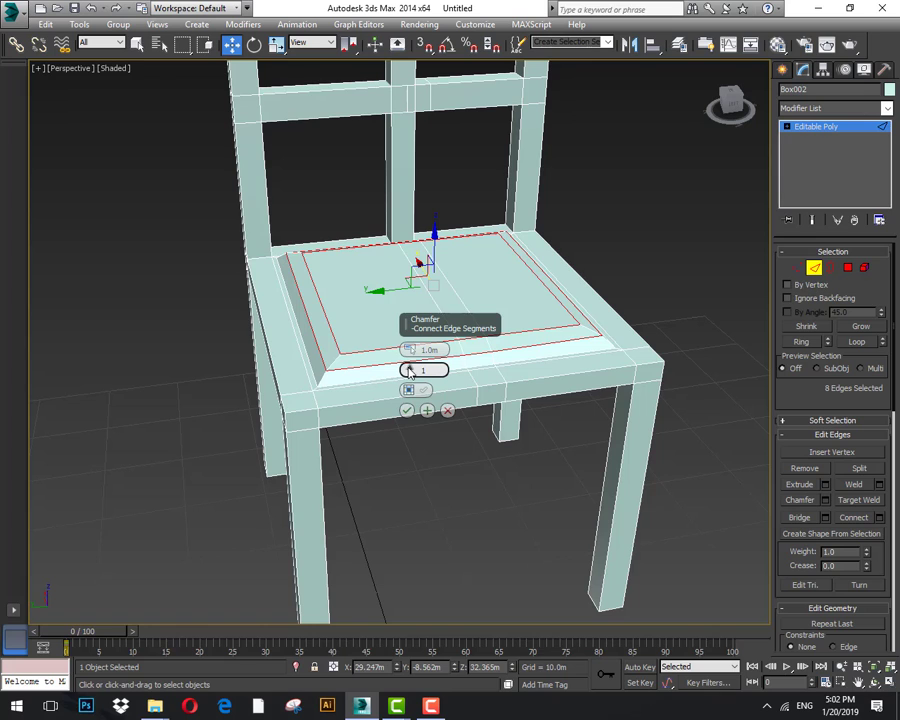
drag(409, 371, 401, 373)
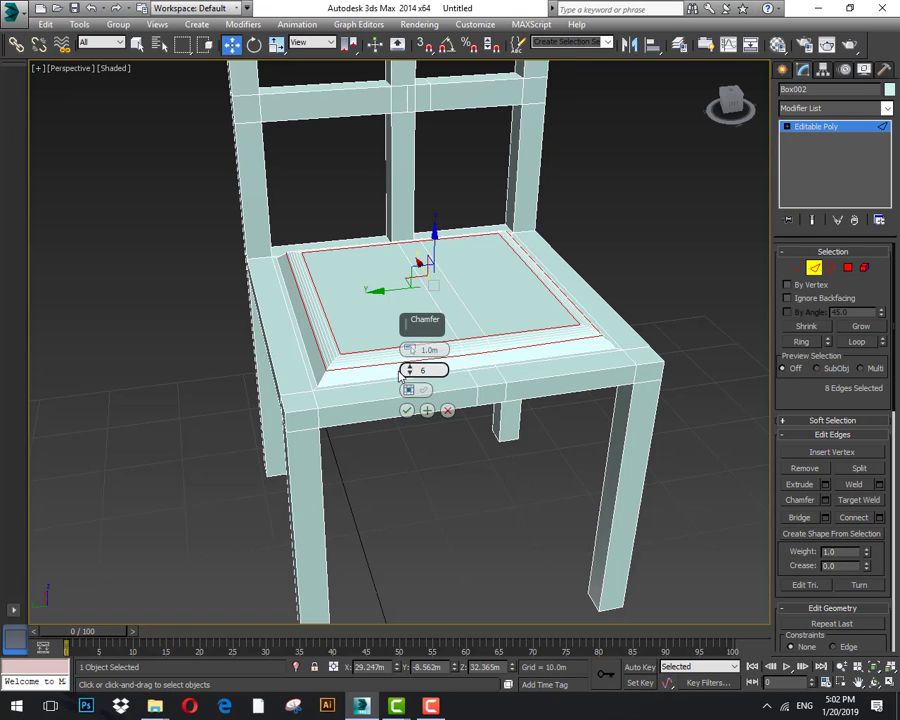
scroll(348, 358, up, 5)
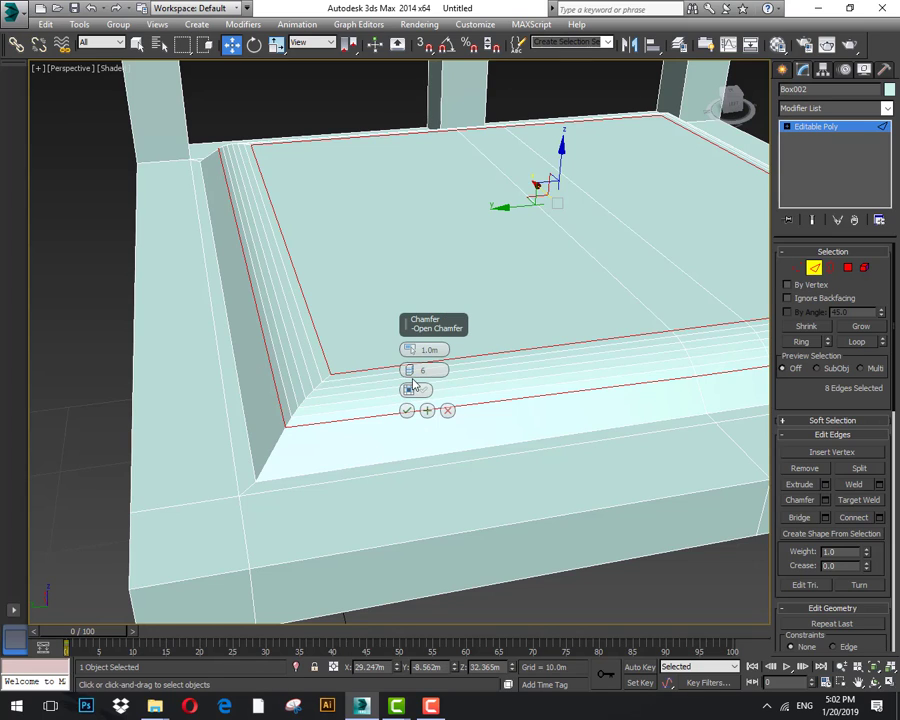
click(407, 412)
scroll(390, 400, down, 10)
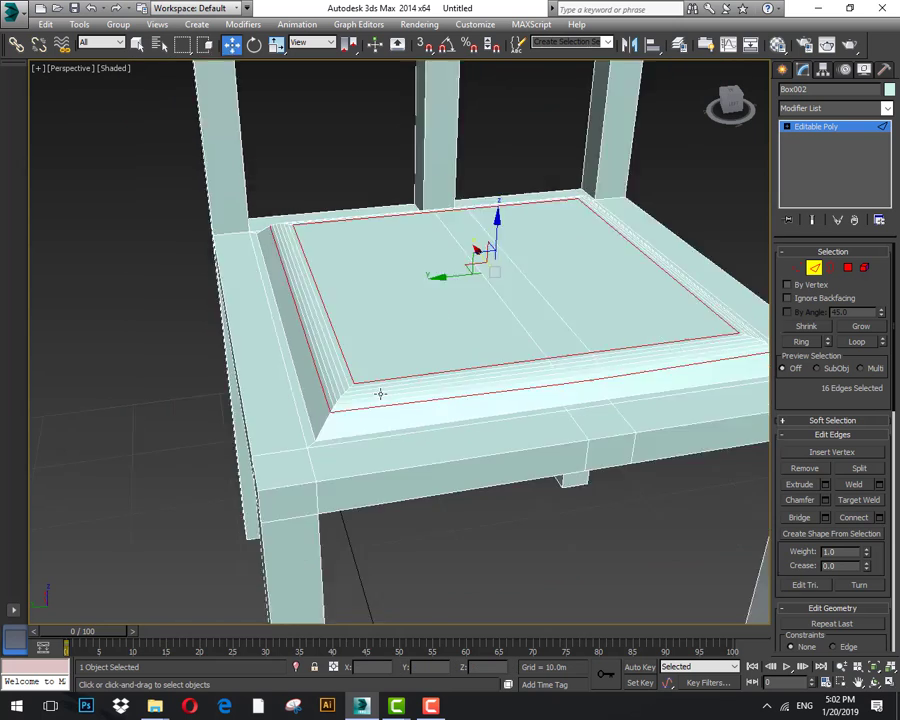
scroll(424, 452, up, 10)
middle_drag(416, 412, 410, 432)
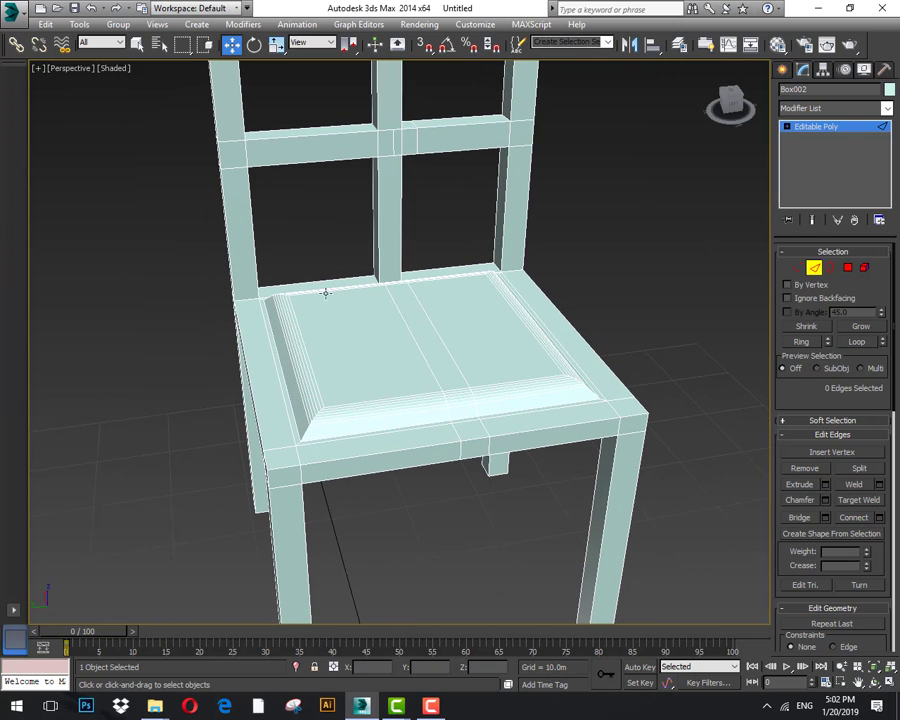
In vertex mode, select the vertices of the backrest's top and middle rails in the front view.
alt+middle_drag(333, 291, 392, 372)
scroll(463, 411, down, 5)
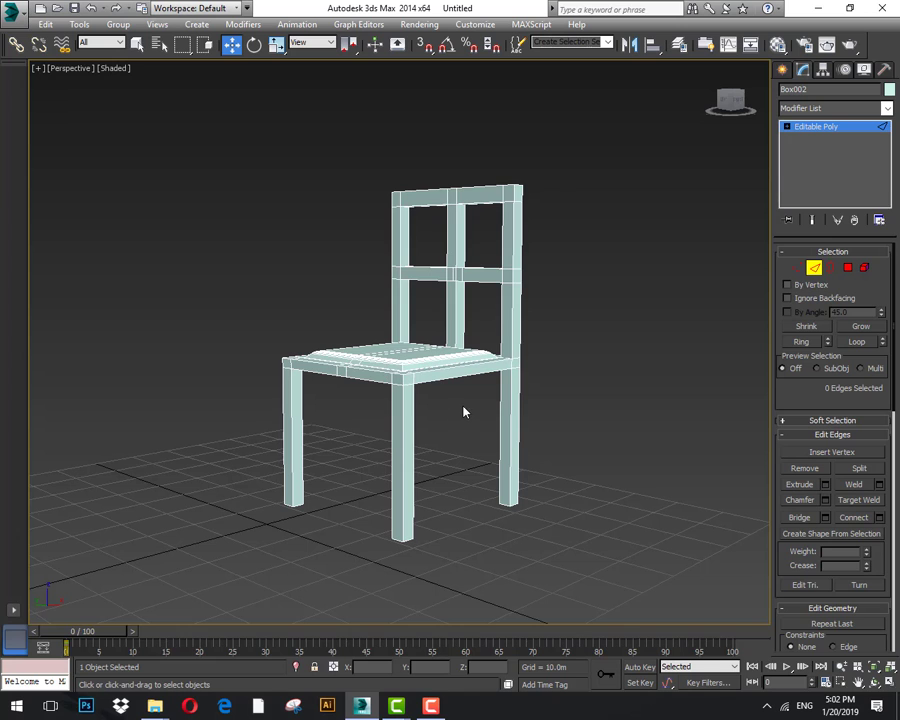
alt+middle_drag(463, 411, 380, 376)
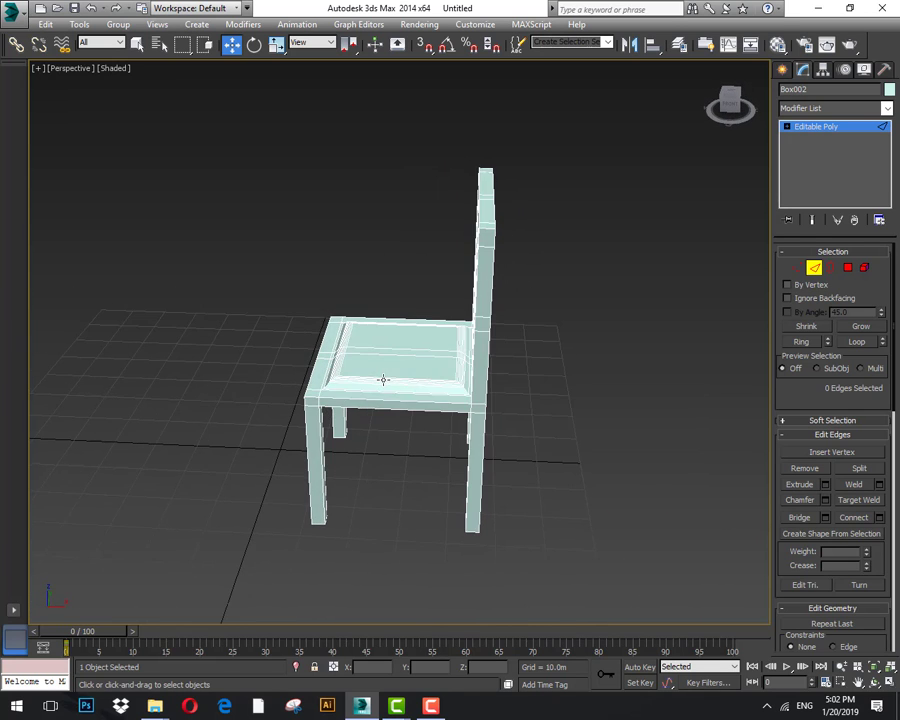
key(1)
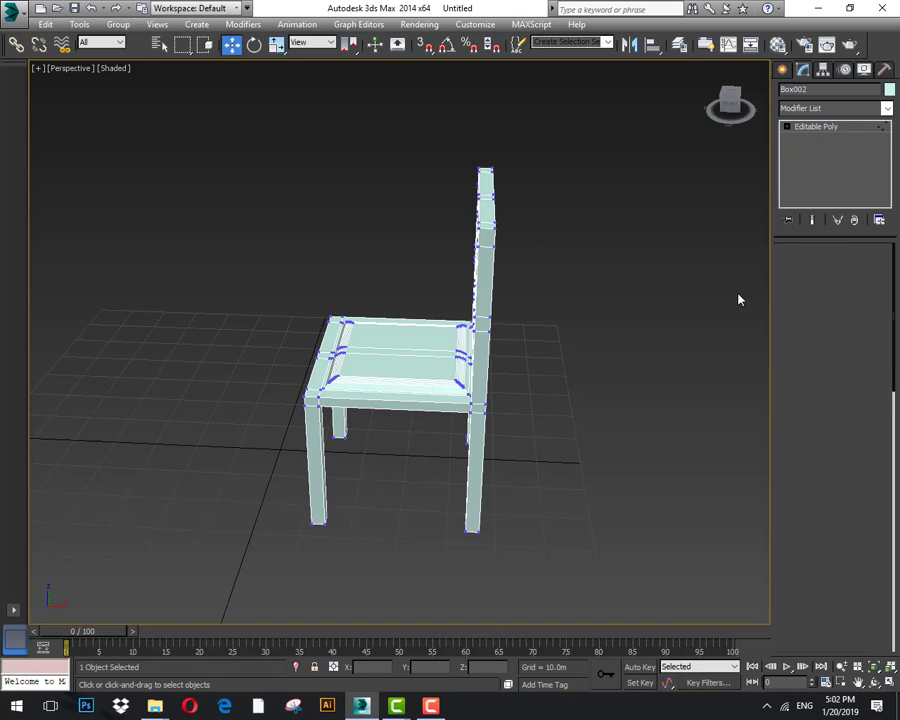
drag(587, 134, 461, 327)
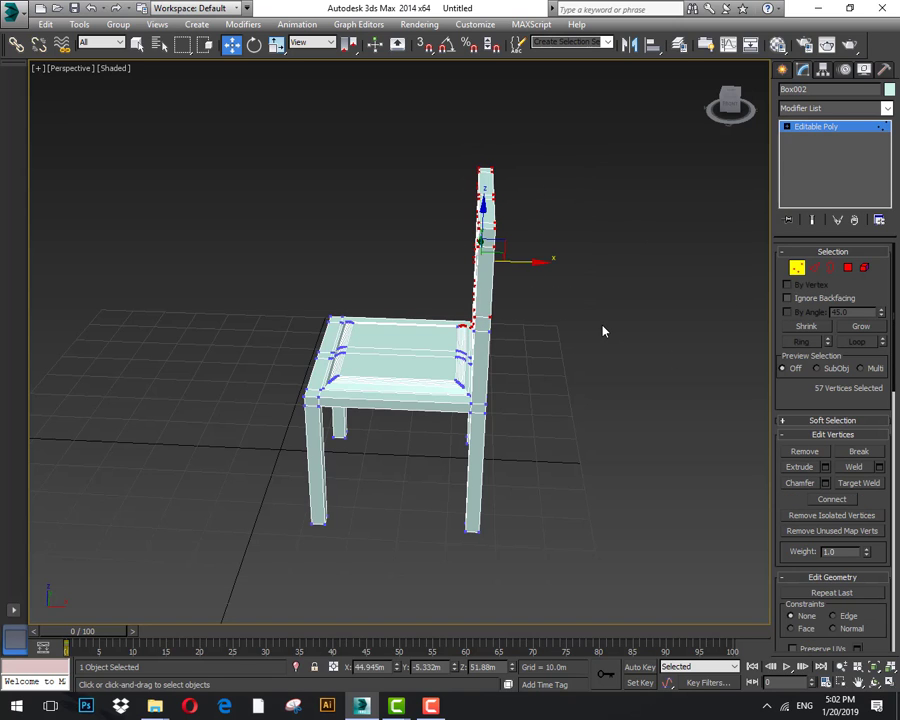
key(f)
middle_drag(560, 354, 558, 464)
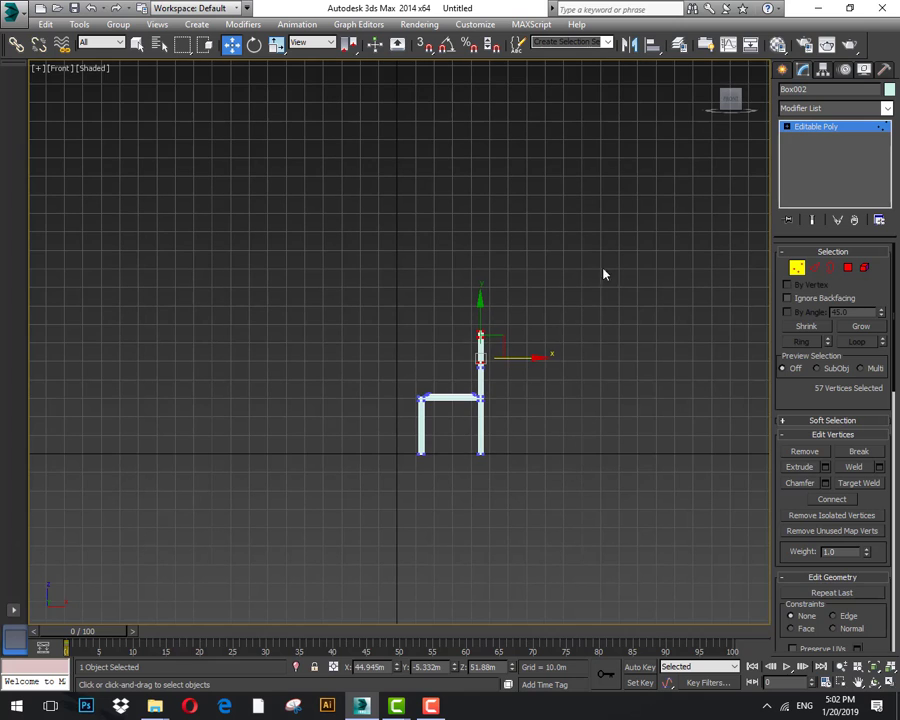
drag(600, 259, 448, 378)
scroll(517, 372, up, 2)
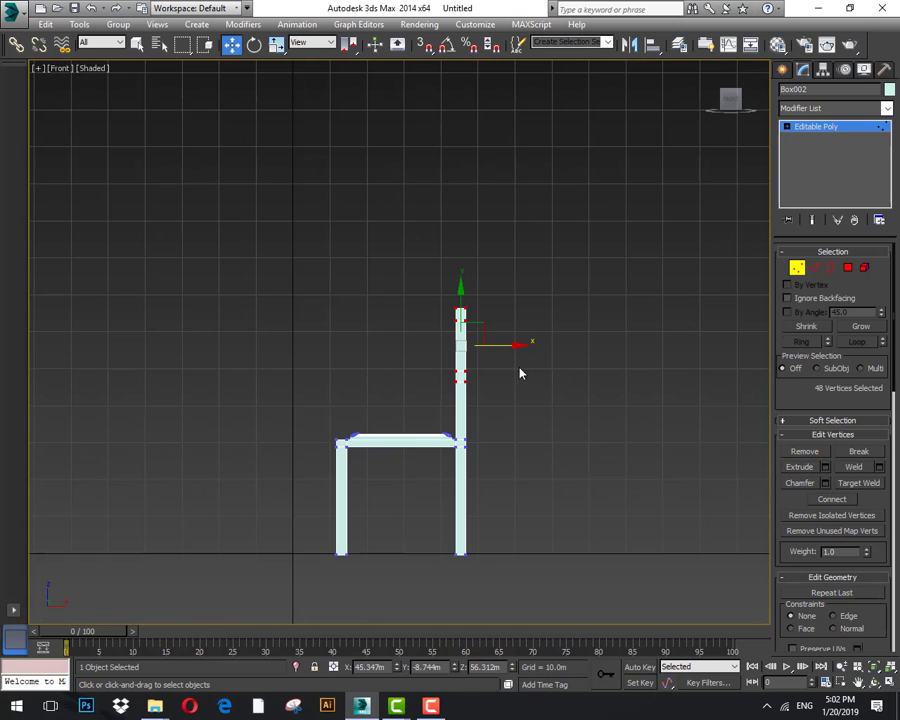
Try to lean the backrest by moving its selected rail vertices about 3 m along X, and undo the move.
key(ctrl+z)
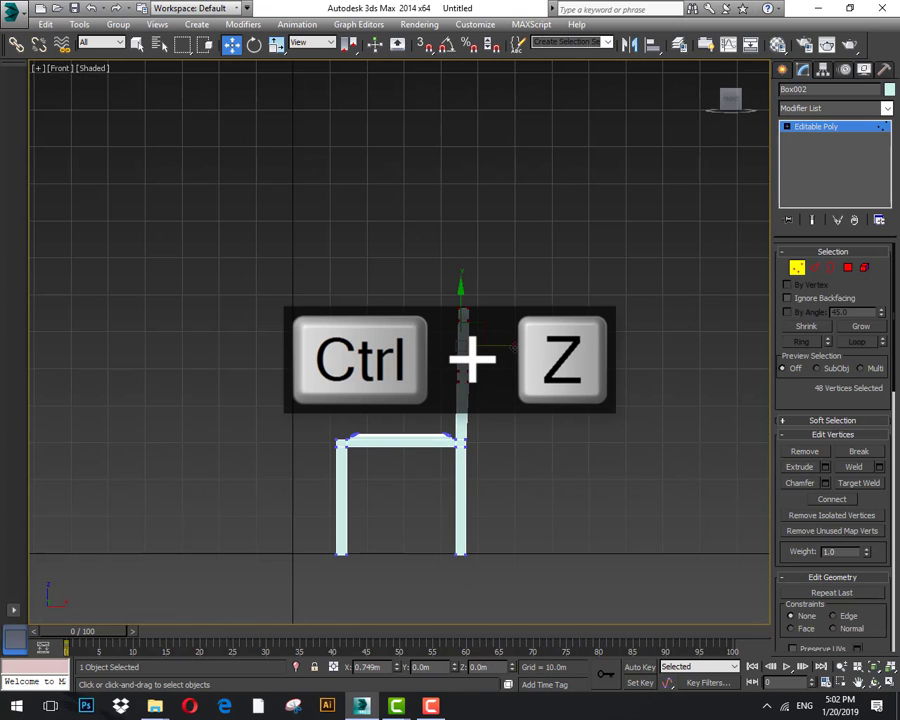
drag(521, 346, 524, 346)
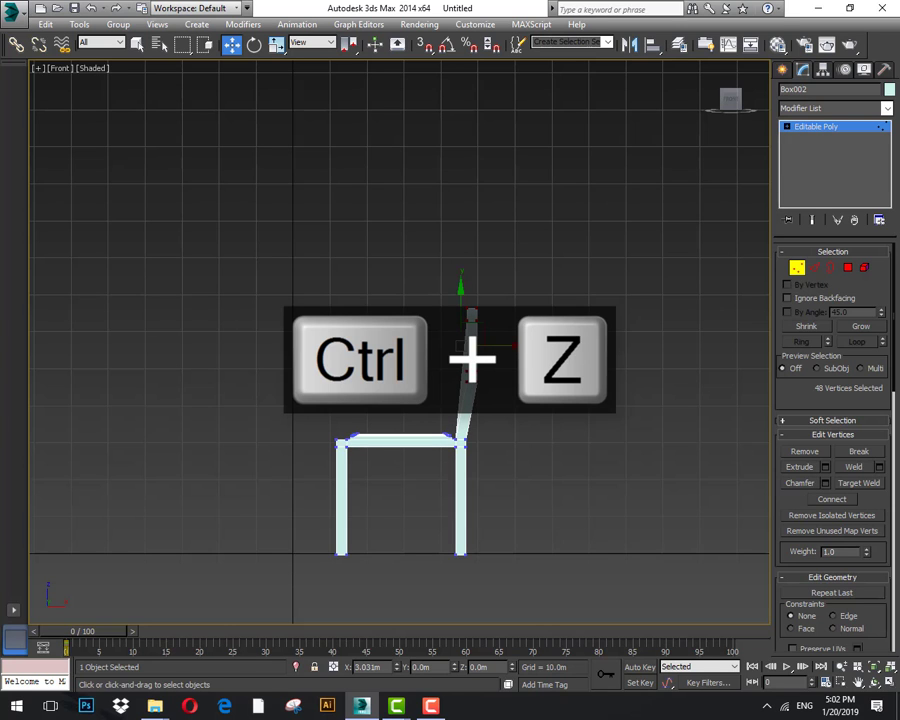
scroll(488, 379, up, 3)
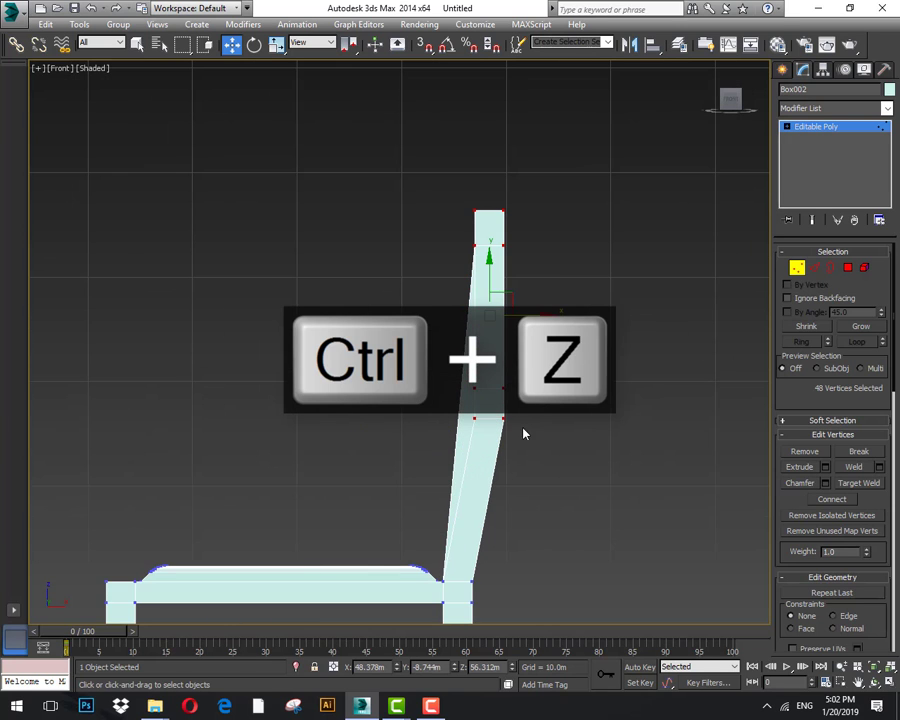
mouse_move(490, 420)
alt+middle_down()
mouse_move(530, 447)
mouse_move(494, 452)
mouse_move(486, 436)
mouse_move(503, 447)
mouse_move(490, 444)
alt+middle_up()
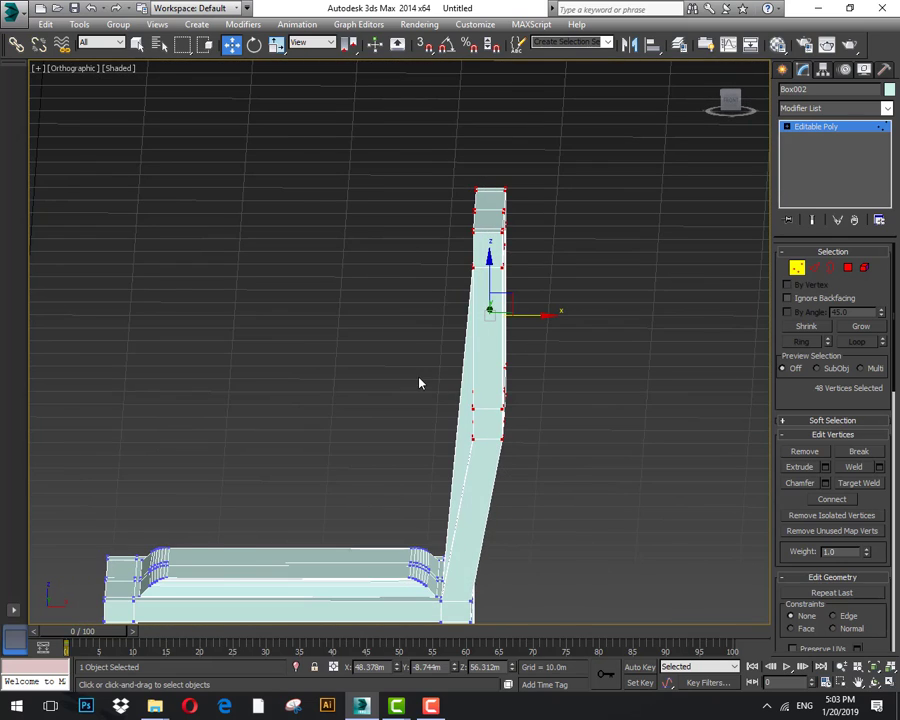
alt+middle_drag(420, 382, 488, 398)
scroll(490, 387, up, 4)
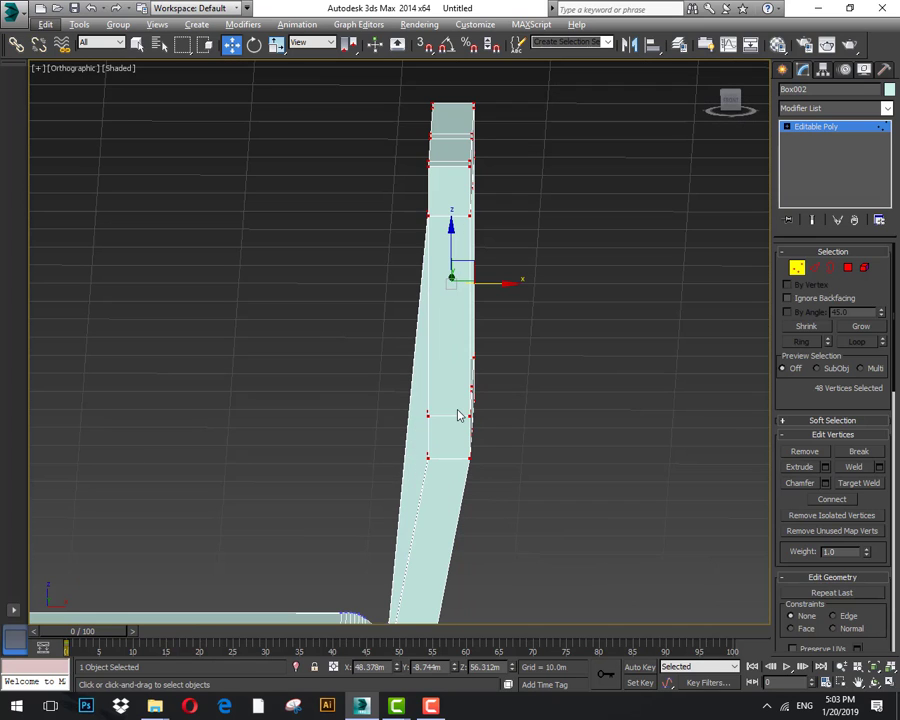
alt+middle_drag(476, 396, 477, 397)
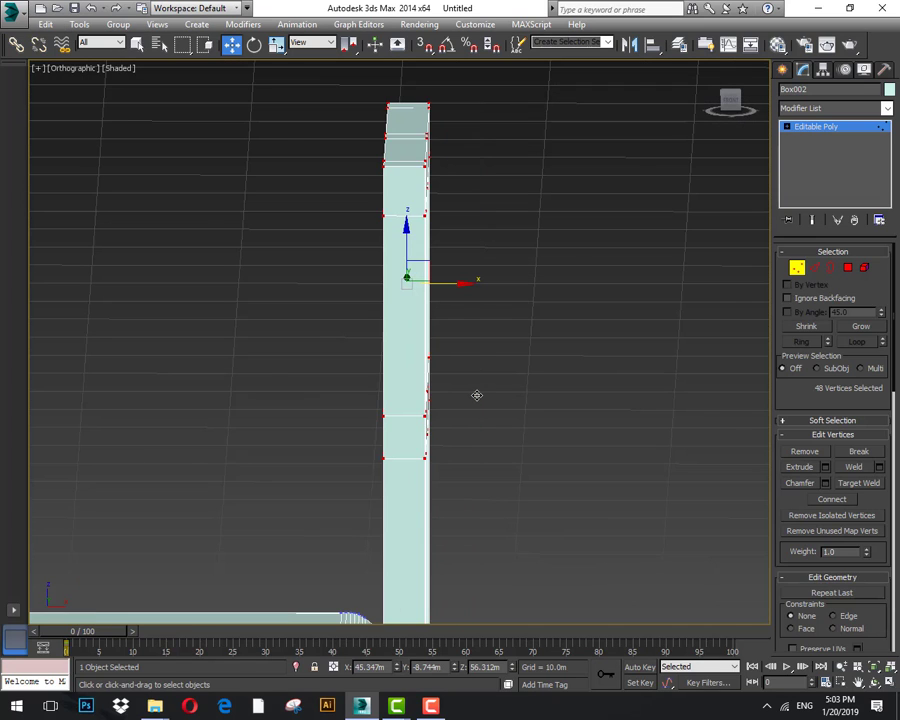
Reselect only the vertices of the backrest's top and middle rails in an angled orthographic view, leaving out the seat vertices.
scroll(455, 410, down, 3)
alt+middle_drag(438, 476, 516, 474)
scroll(462, 466, up, 2)
scroll(401, 422, down, 2)
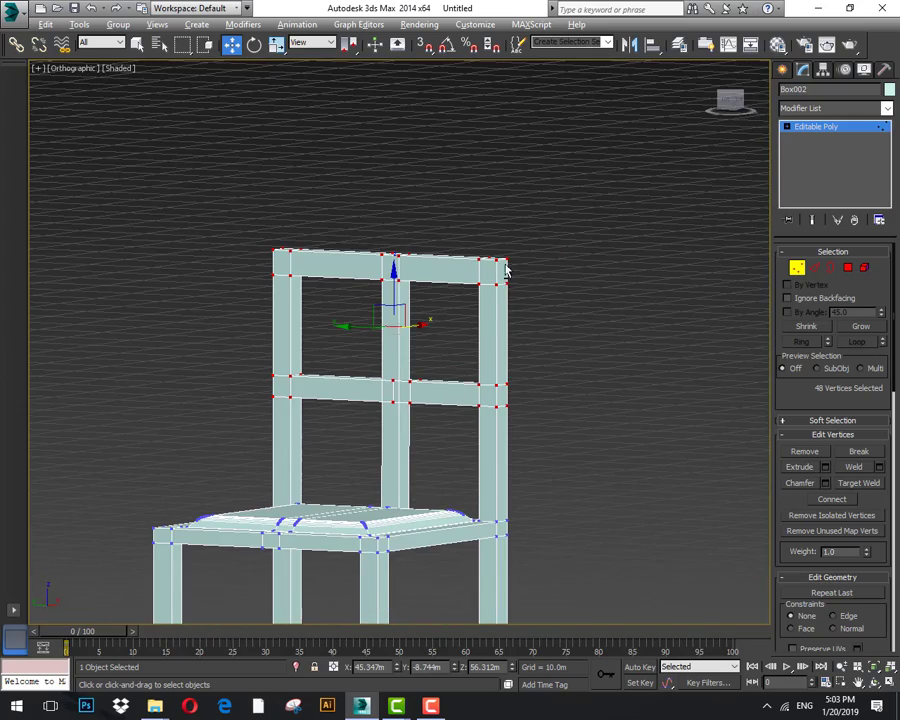
drag(551, 220, 195, 437)
alt+middle_drag(521, 450, 532, 207)
drag(456, 435, 390, 530)
scroll(450, 378, down, 3)
drag(592, 216, 402, 468)
alt+middle_drag(479, 467, 527, 428)
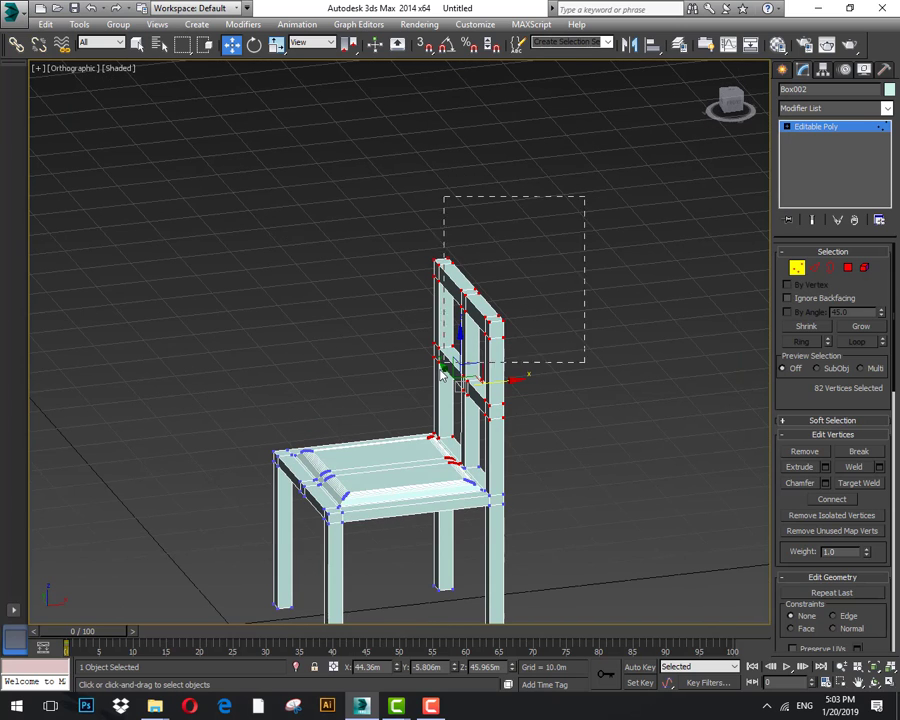
drag(440, 373, 400, 425)
scroll(531, 359, up, 2)
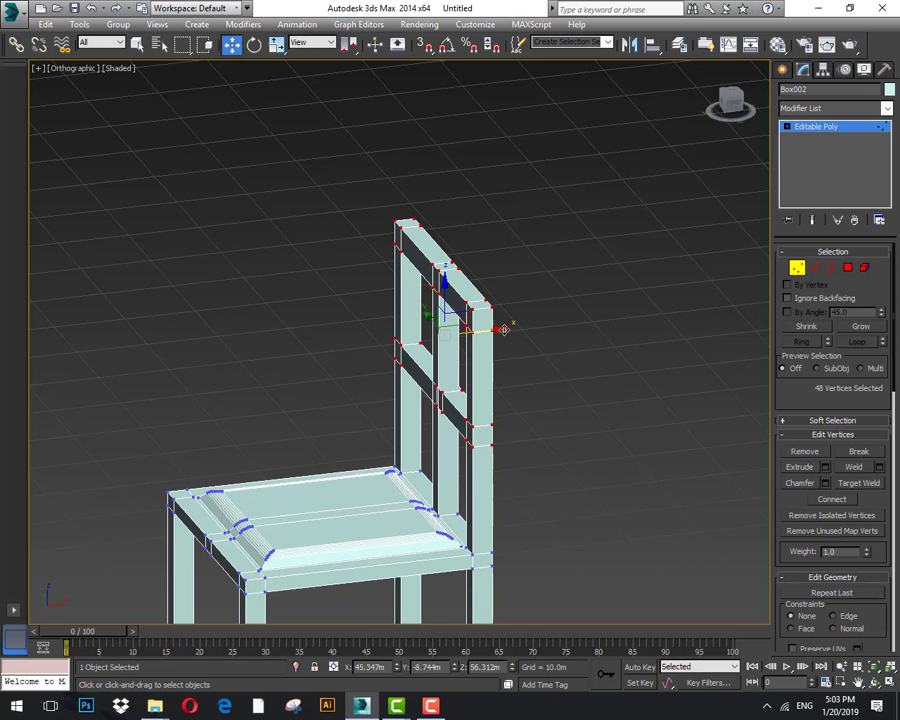
Lean the backrest by moving its selected rail vertices about 1.3 m along X, then exit vertex editing and deselect the chair.
drag(504, 329, 512, 328)
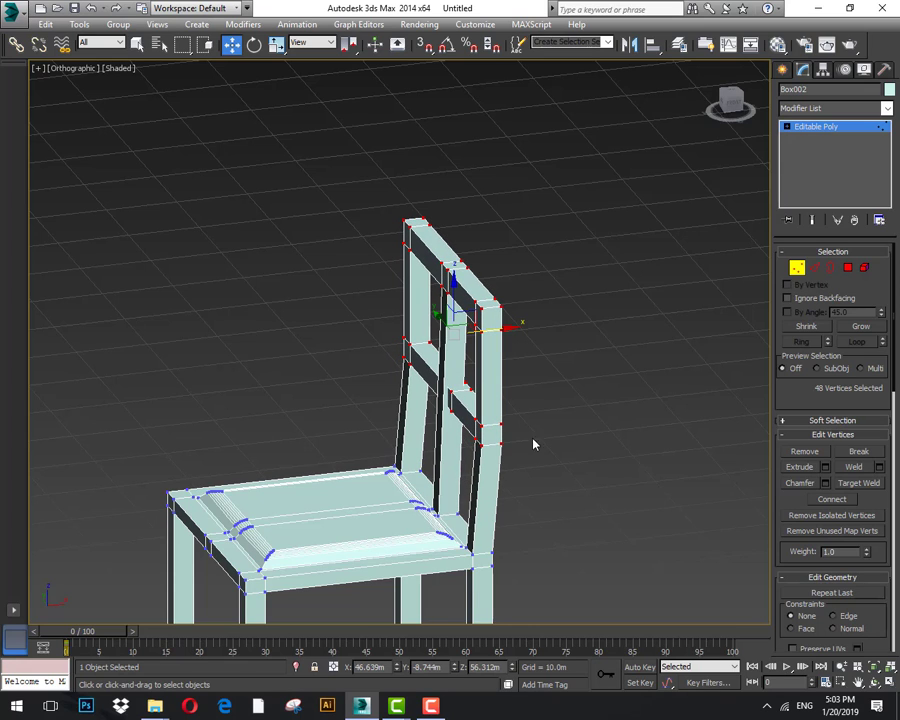
alt+middle_drag(563, 464, 548, 533)
scroll(625, 446, down, 5)
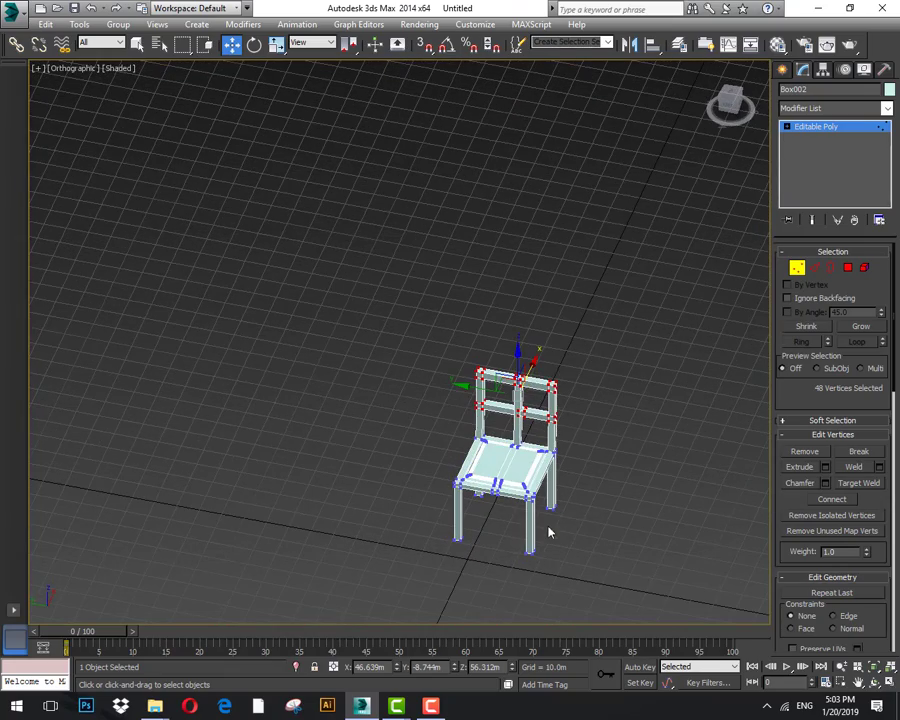
scroll(783, 290, down, 5)
click(589, 464)
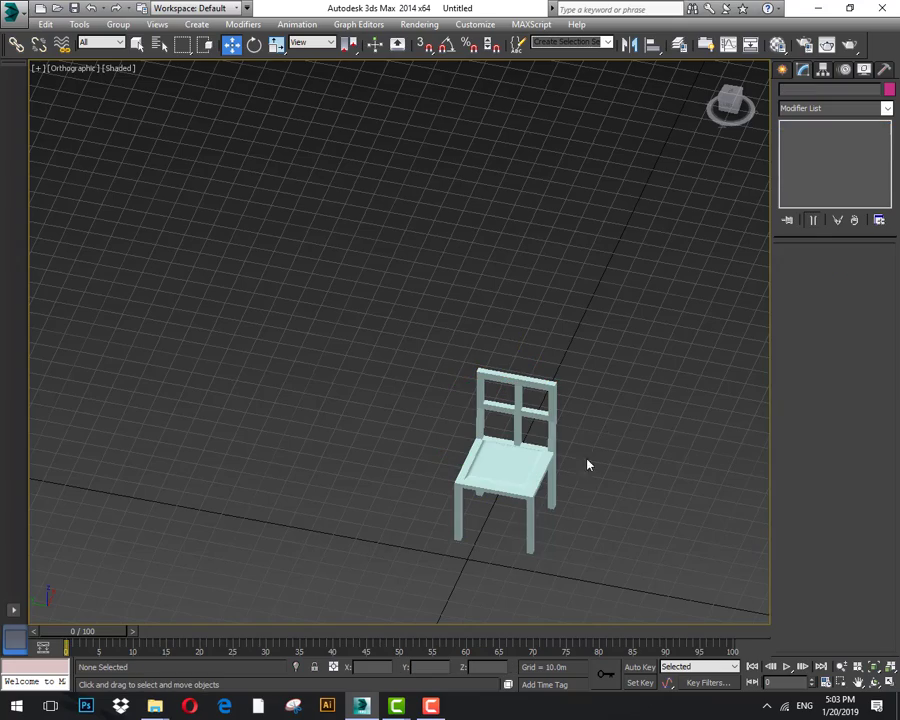
Restore the home perspective view and examine the whole chair from the front.
middle_drag(589, 464, 540, 332)
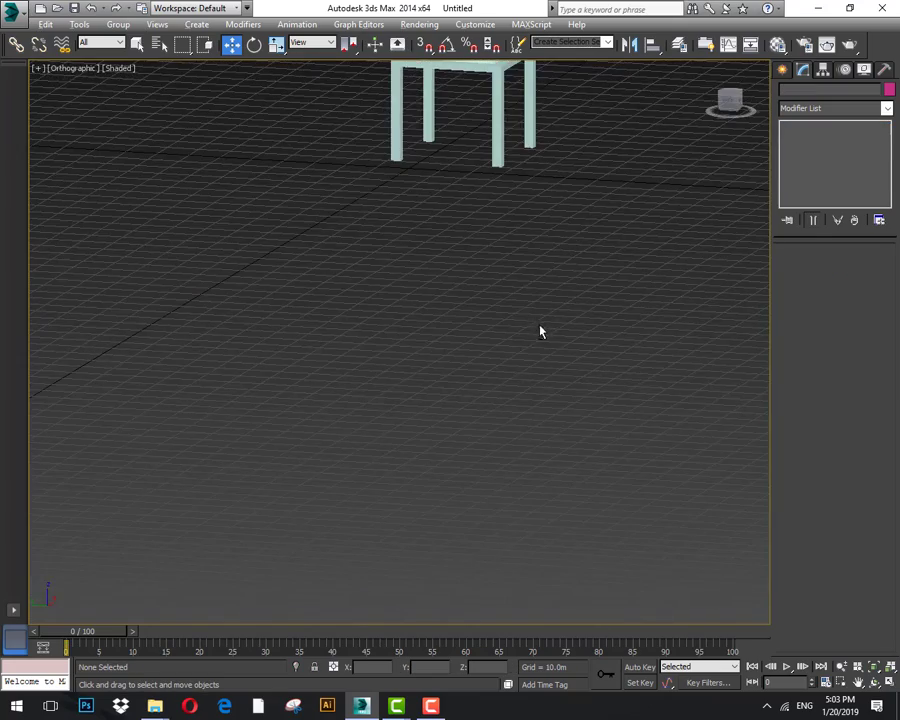
click(714, 80)
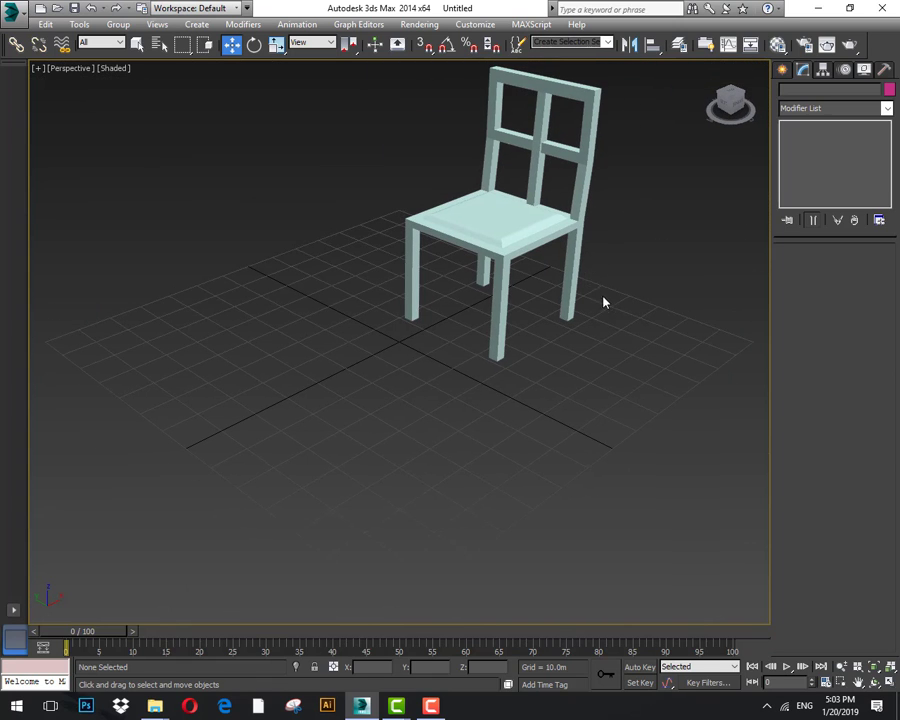
mouse_move(570, 317)
alt+middle_down()
mouse_move(577, 319)
mouse_move(548, 335)
mouse_move(577, 342)
mouse_move(582, 322)
alt+middle_up()
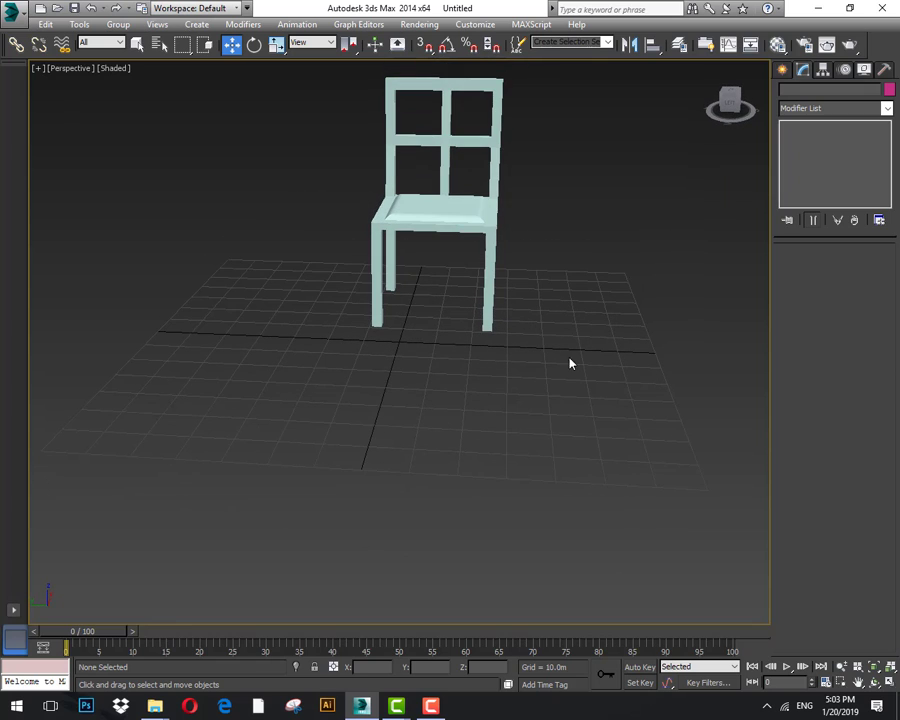